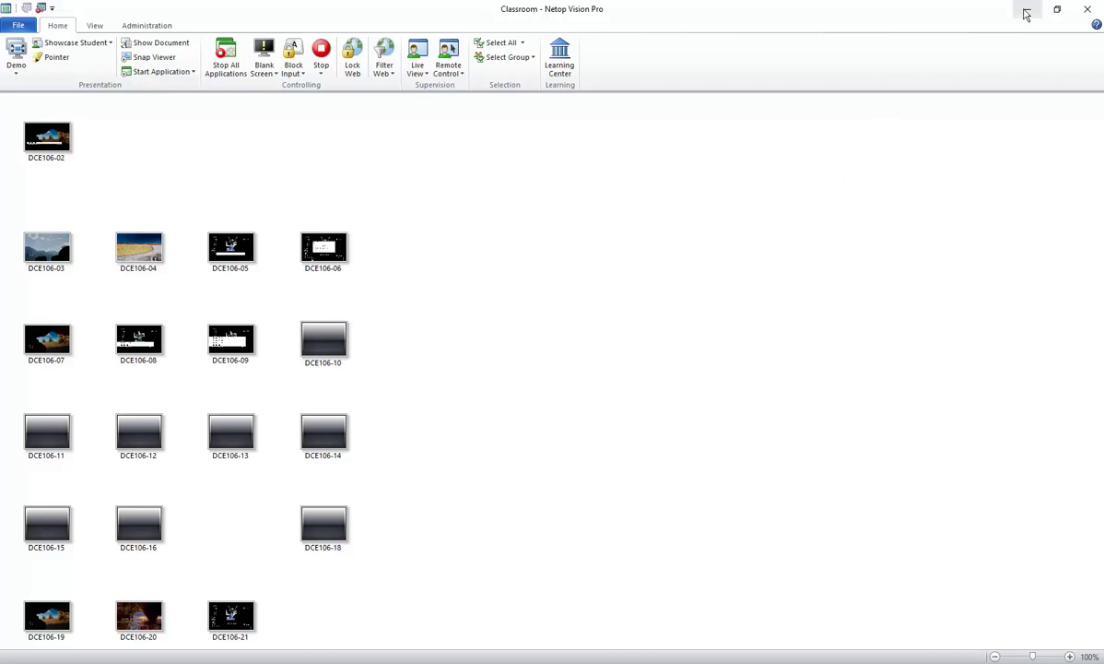
# - Minimise the Netop Vision Pro Classroom window so Revit's Level 35 barangaroo plan is visible
pyautogui.click(1027, 8)
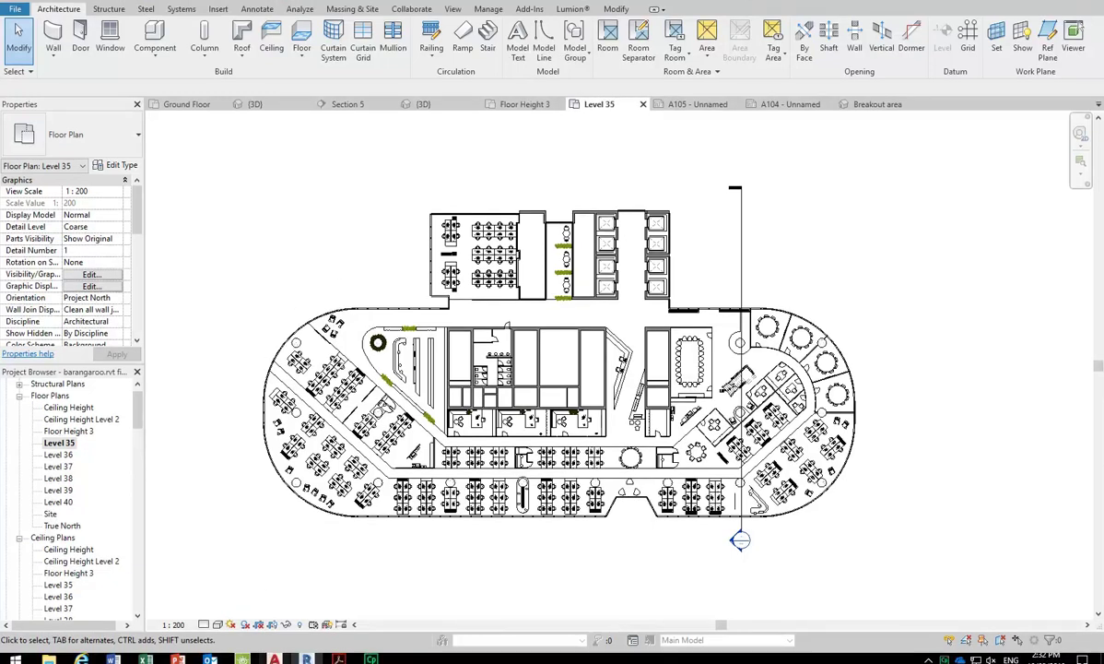
# - Bring up the exported barangaroo Level 35 drawing in AutoCAD from the taskbar preview
pyautogui.moveTo(274, 651)
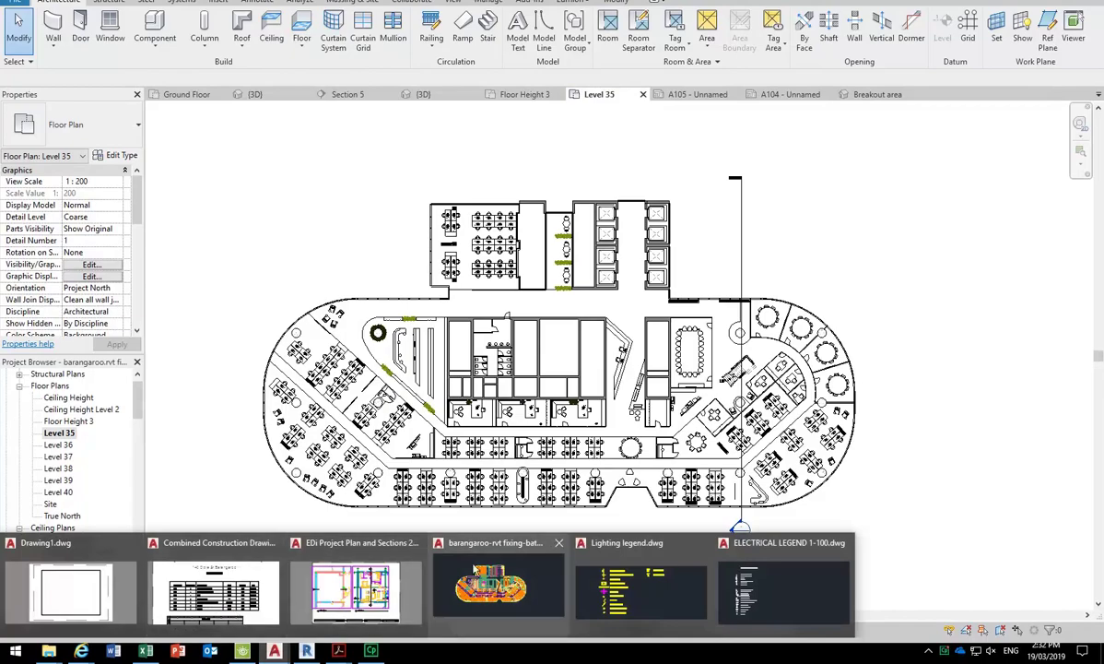
pyautogui.click(477, 597)
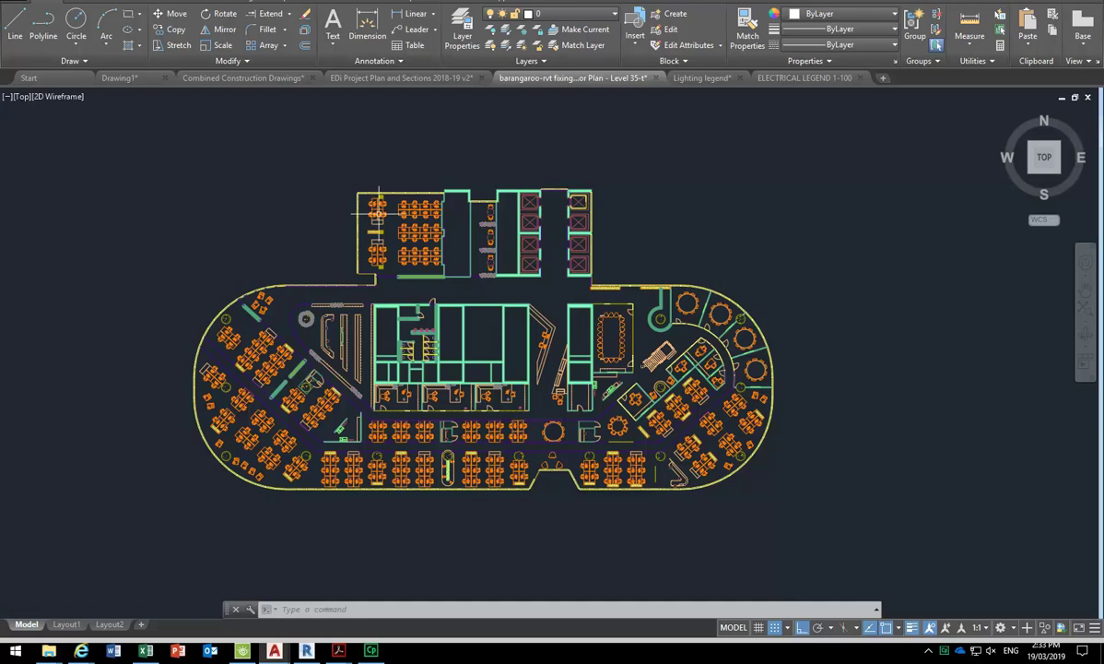
# - Glance at the layer list, then zoom in on the upper-left wall corner of the plan
pyautogui.click(465, 35)
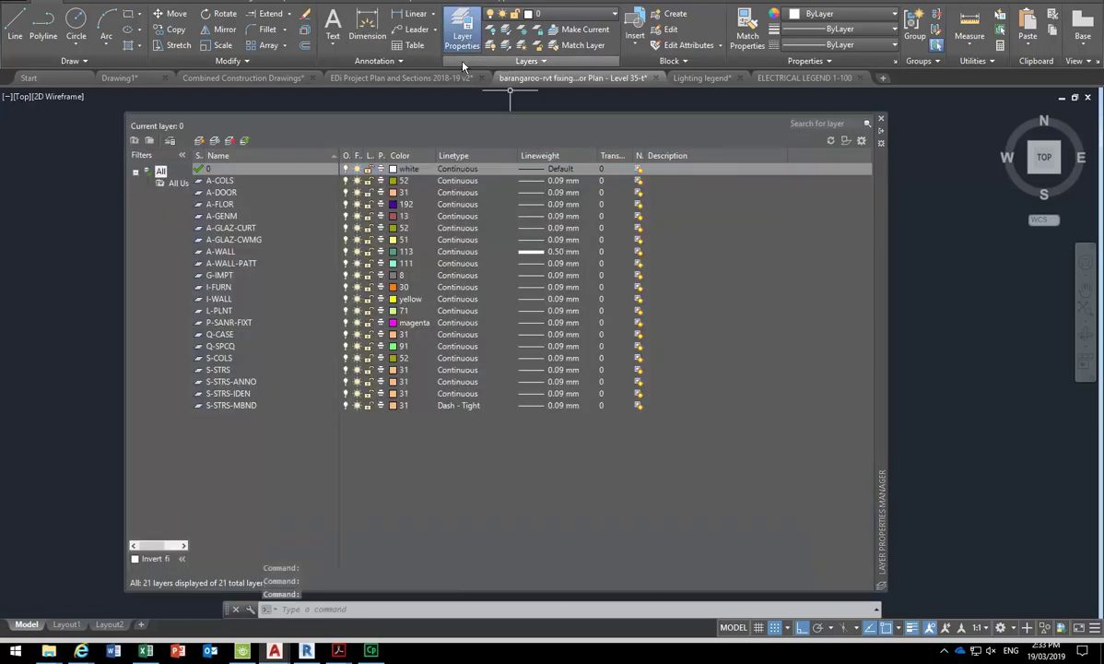
pyautogui.click(880, 118)
pyautogui.press('Escape')
pyautogui.press('Escape')
pyautogui.scroll(3, 364, 350)
pyautogui.scroll(7, 378, 350)
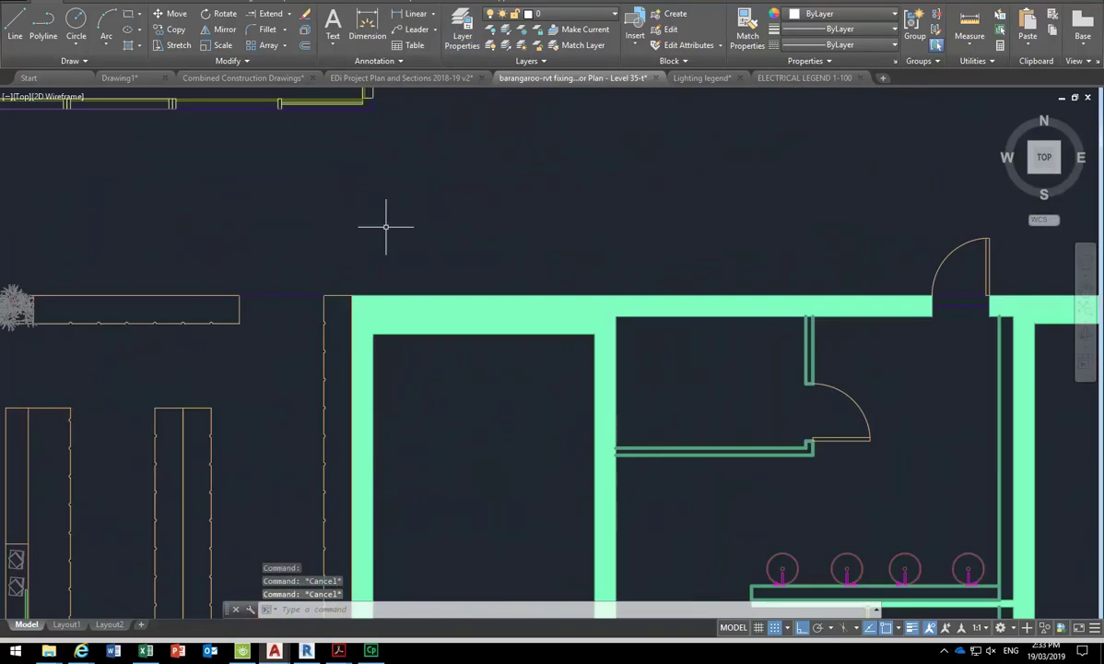
pyautogui.scroll(6, 321, 234)
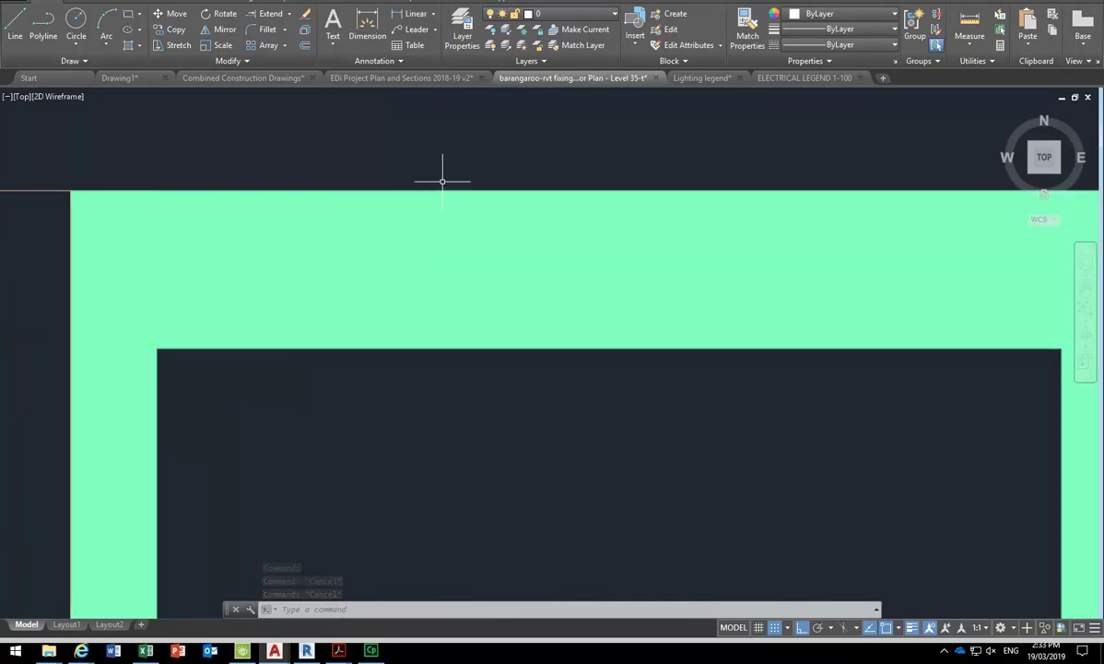
pyautogui.scroll(-2, 443, 182)
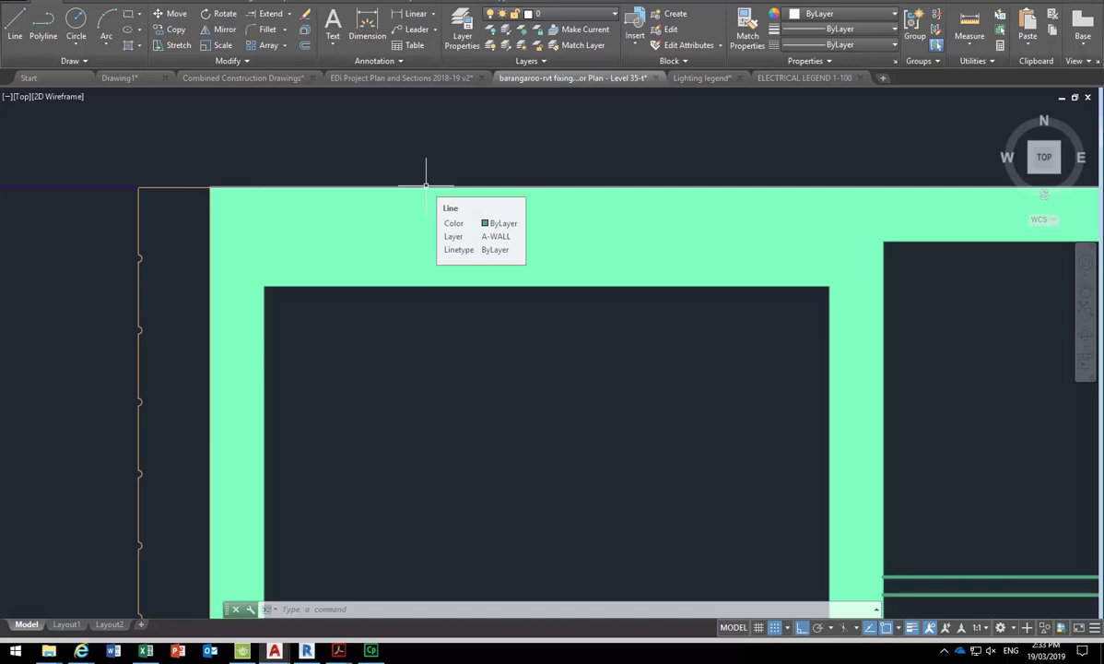
# - Select the top wall line and check its layer in the layer list
pyautogui.click(426, 185)
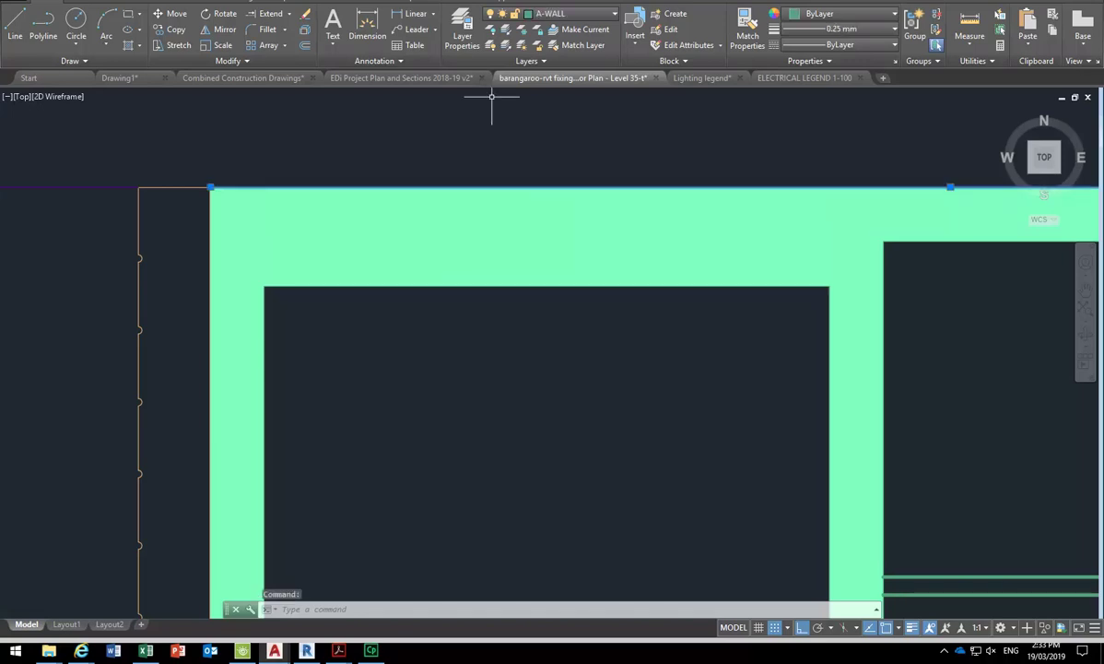
pyautogui.click(575, 14)
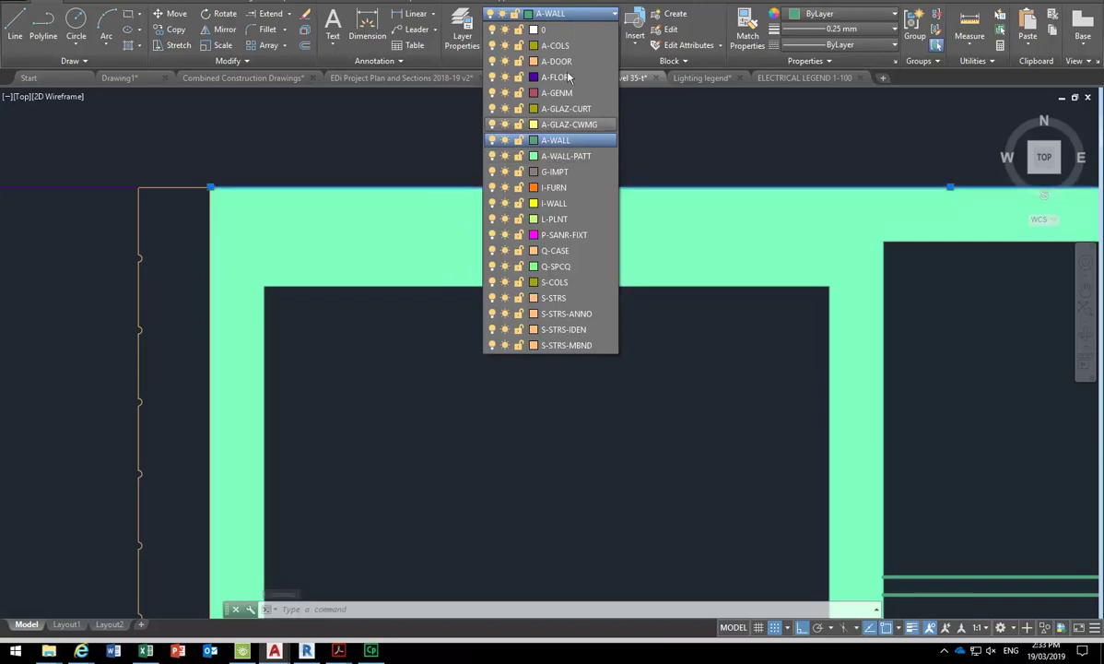
pyautogui.click(482, 37)
# - Set the A-WALL layer's lineweight to 0.09 mm
pyautogui.click(461, 36)
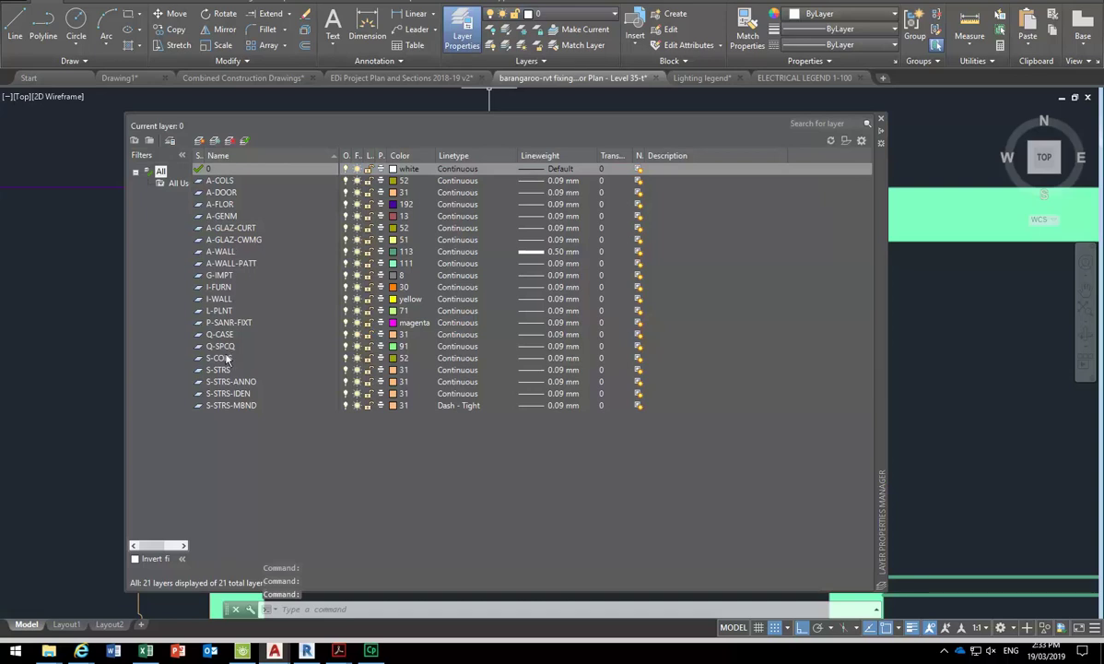
pyautogui.click(221, 252)
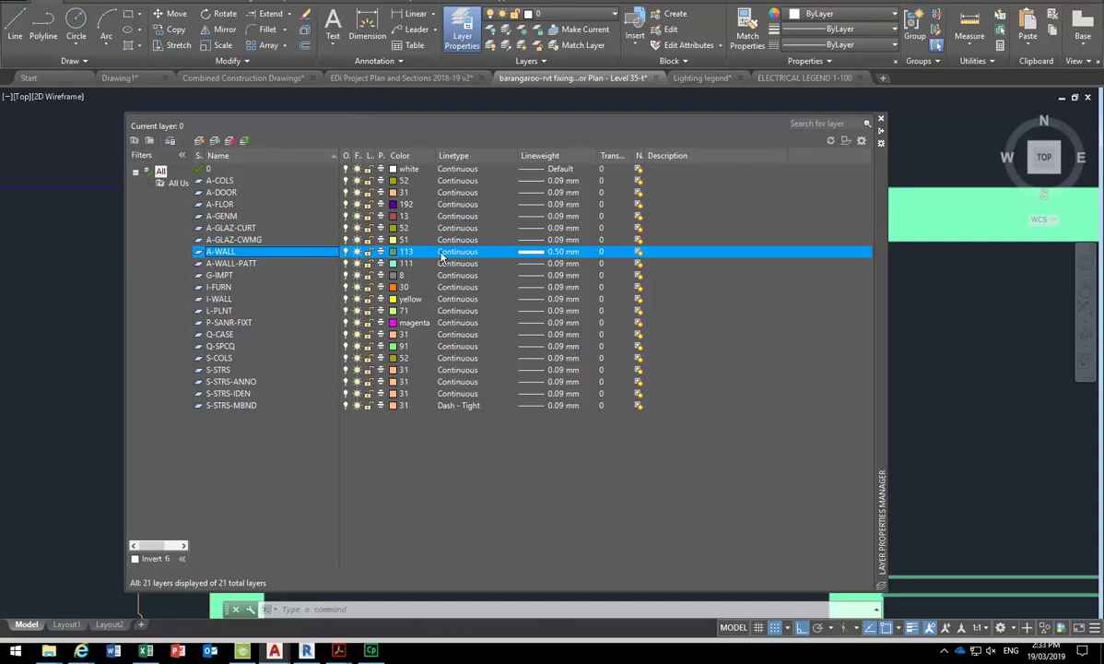
pyautogui.click(542, 256)
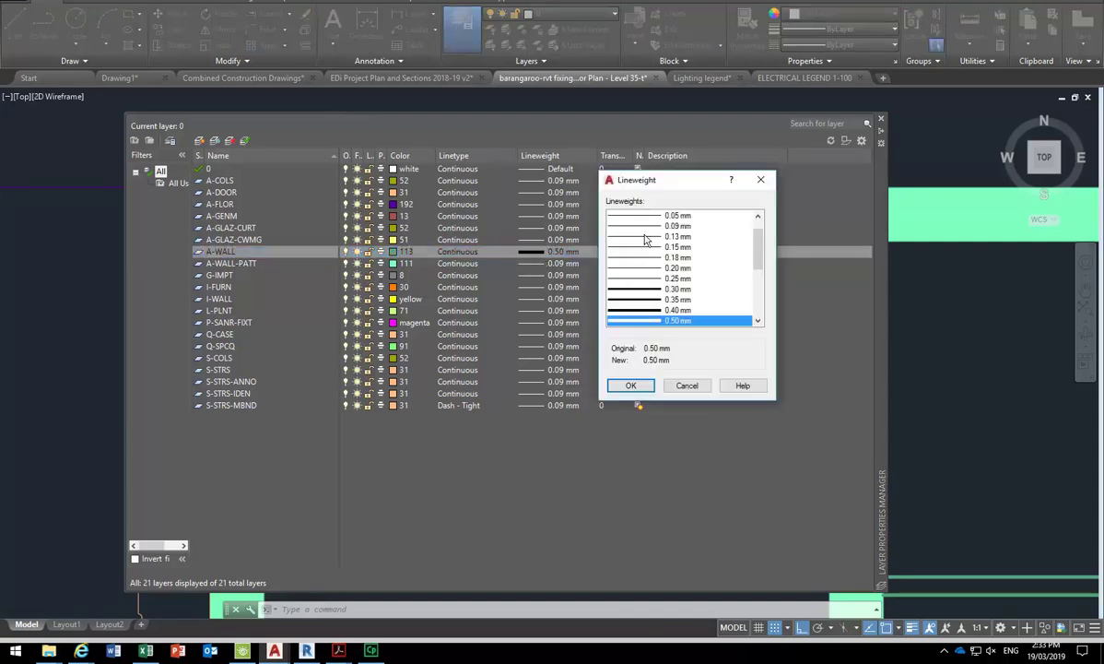
pyautogui.click(636, 227)
pyautogui.click(633, 386)
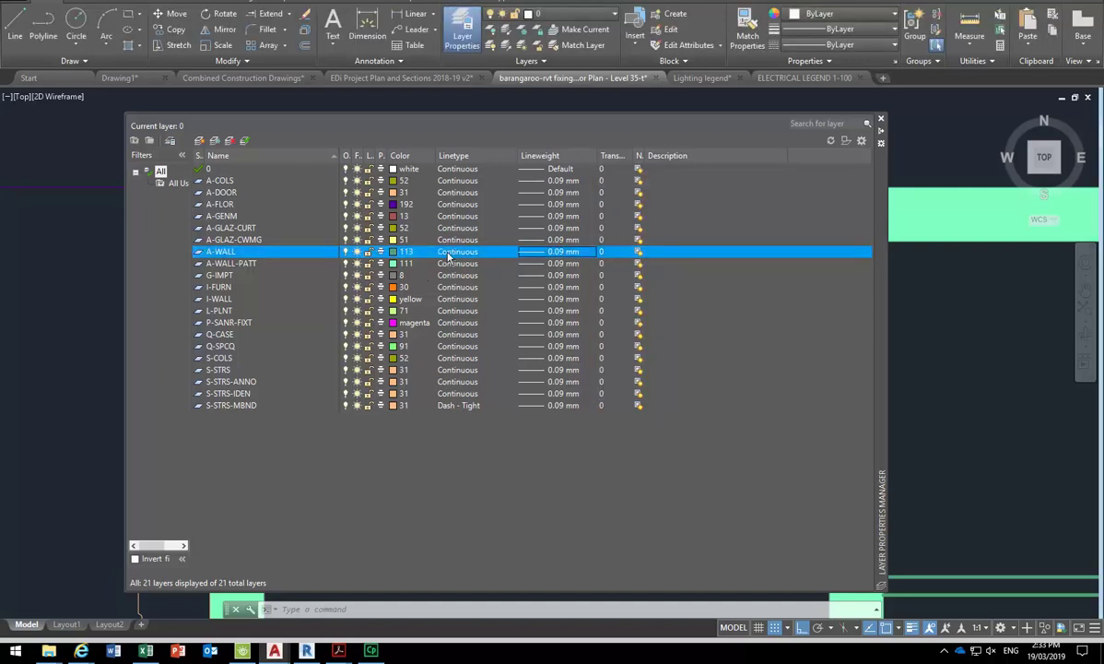
# - Change the A-WALL layer colour to index 161 and return to the drawing
pyautogui.click(403, 251)
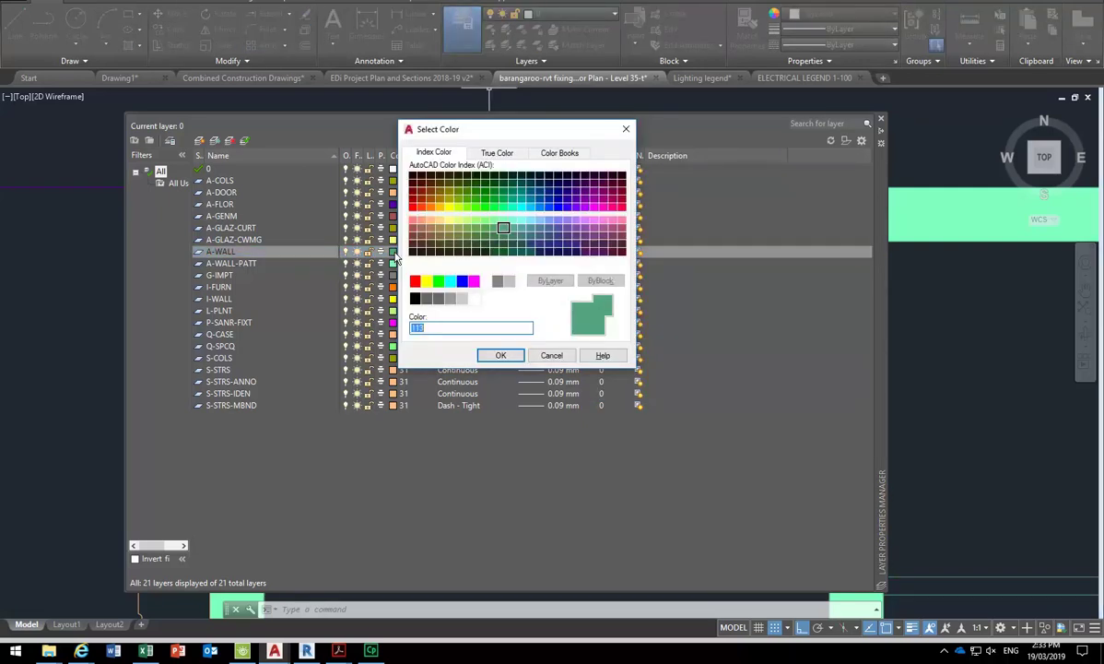
pyautogui.click(548, 206)
pyautogui.click(549, 221)
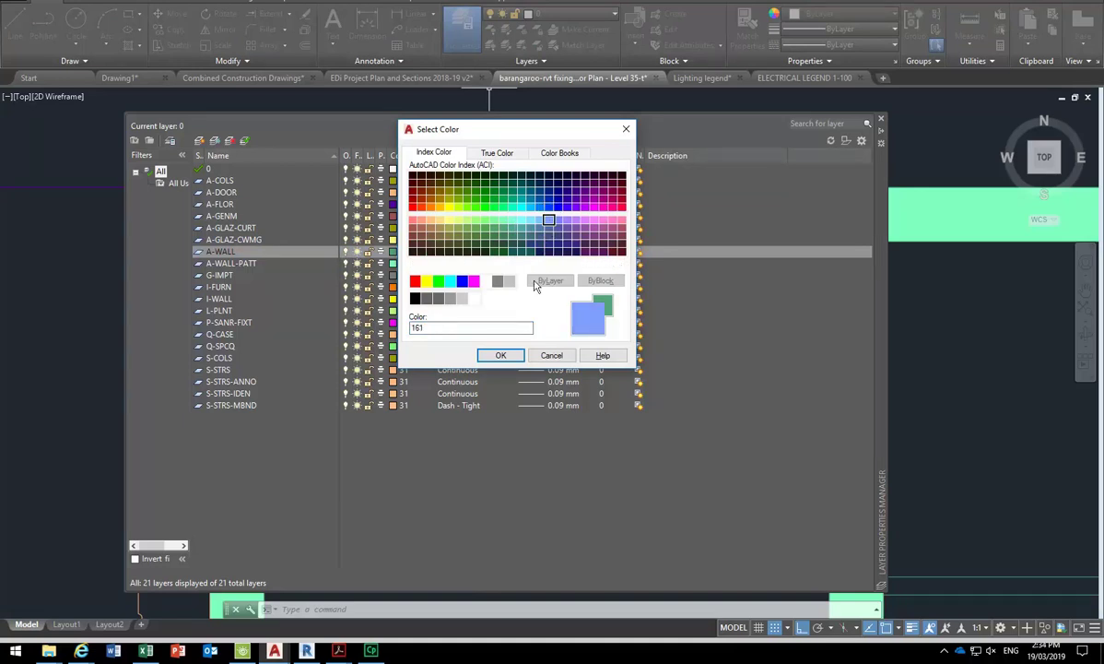
pyautogui.click(501, 355)
pyautogui.click(881, 120)
# - Pan across the plan and select wall edges to check their layers
pyautogui.scroll(-2, 276, 393)
pyautogui.moveTo(184, 298); pyautogui.dragTo(290, 269, button='middle')
pyautogui.click(262, 264)
pyautogui.press('Escape')
pyautogui.press('Escape')
pyautogui.scroll(4, 381, 249)
pyautogui.click(406, 266)
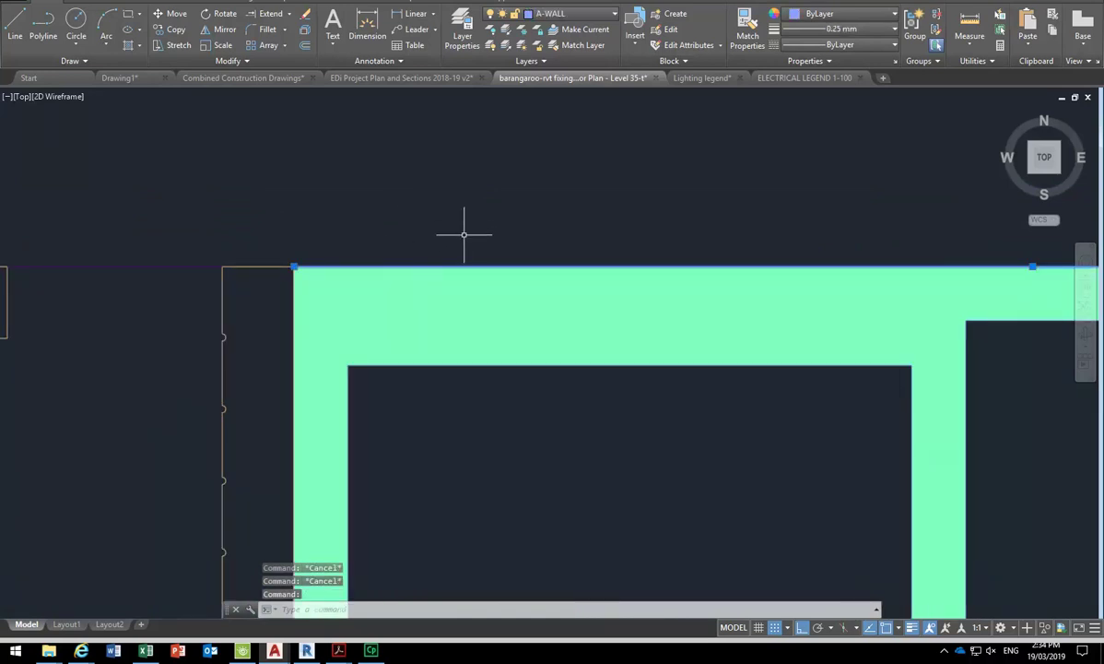
# - Select the top cyan wall hatch and check which layer it is on
pyautogui.press('Escape')
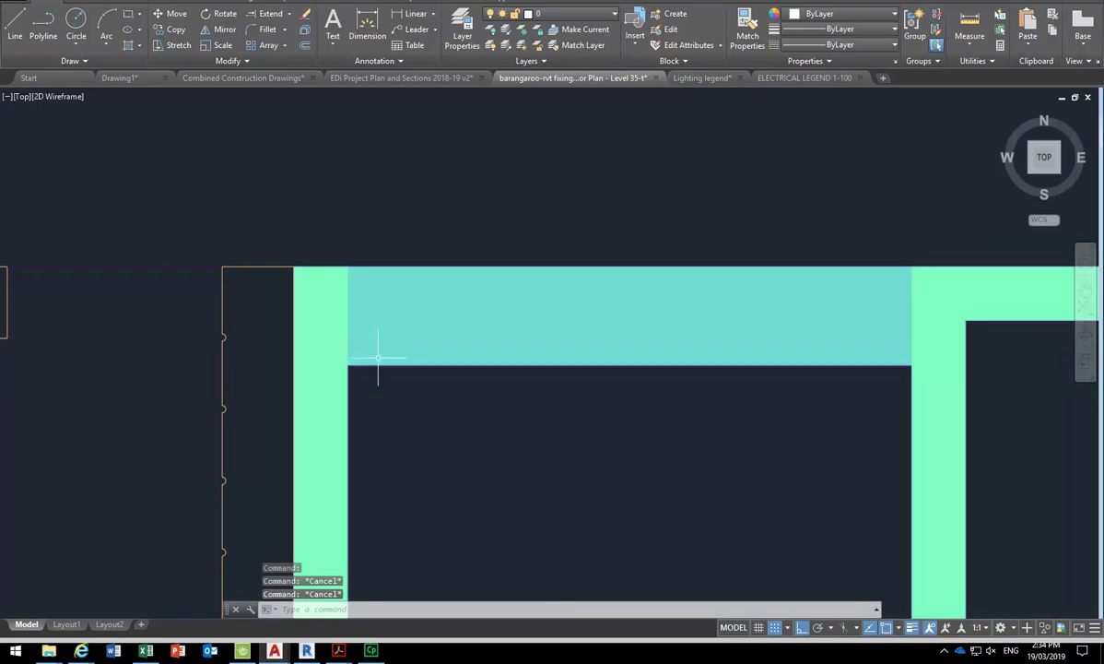
pyautogui.click(381, 325)
pyautogui.click(509, 230)
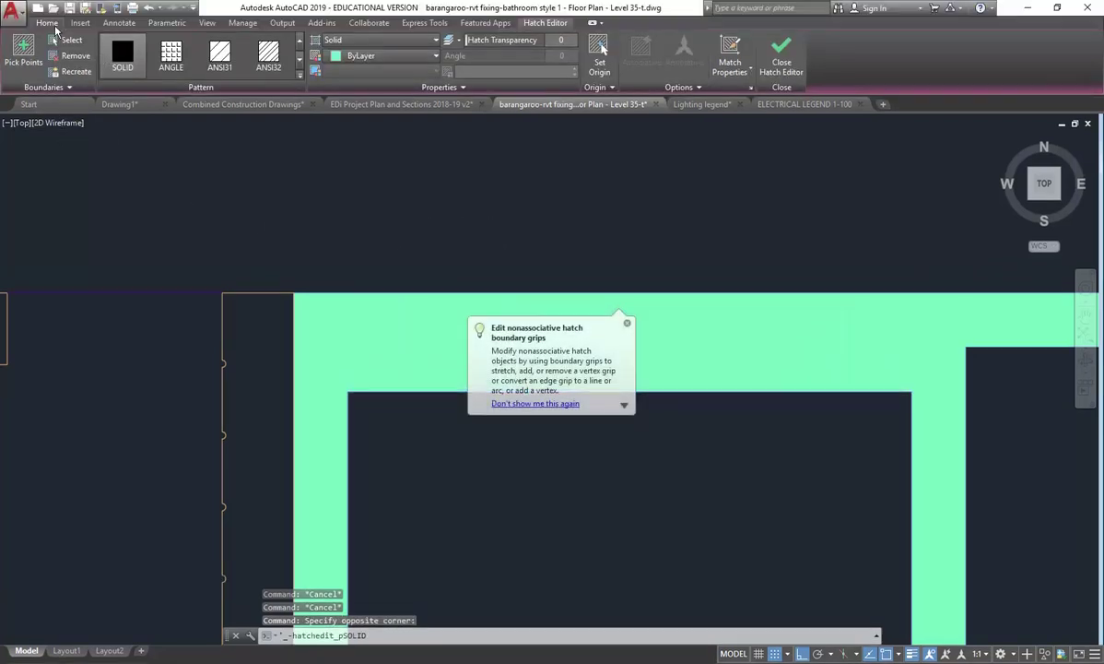
pyautogui.click(48, 1)
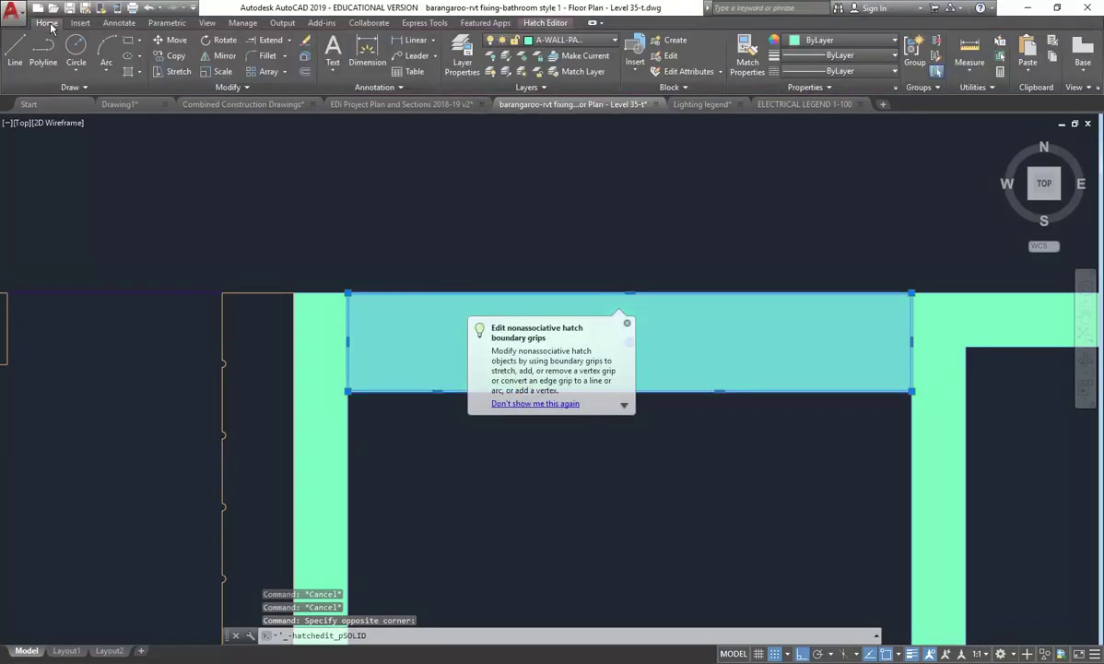
pyautogui.click(567, 40)
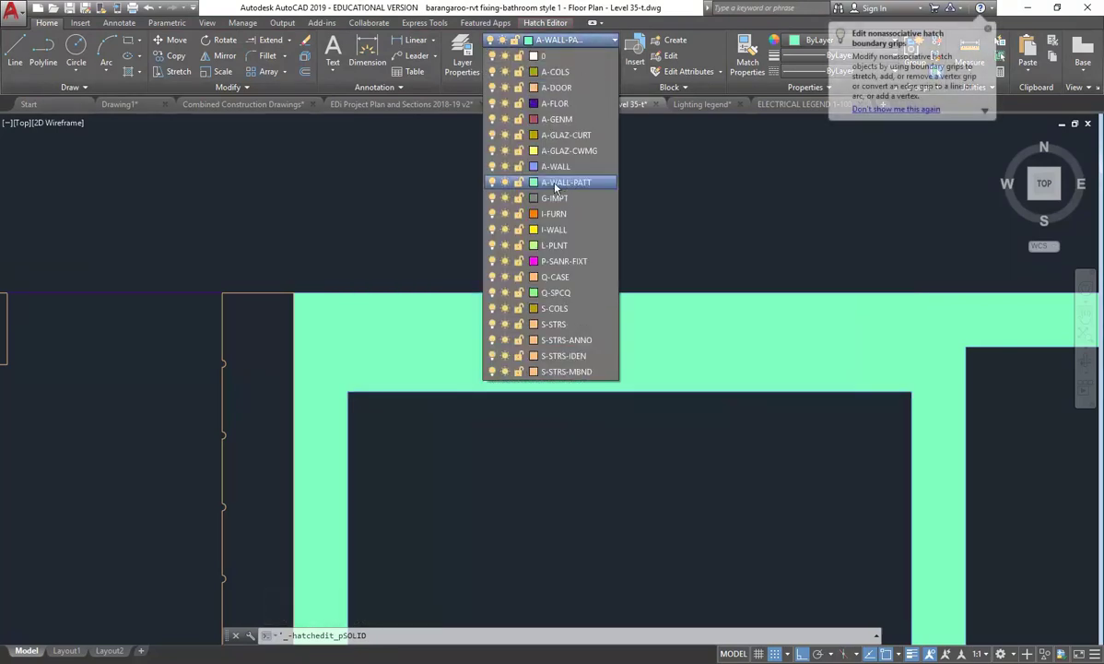
pyautogui.click(645, 212)
pyautogui.press('Escape')
pyautogui.press('Escape')
# - Turn off the A-WALL-PATT layer so the walls show as outlines
pyautogui.click(570, 41)
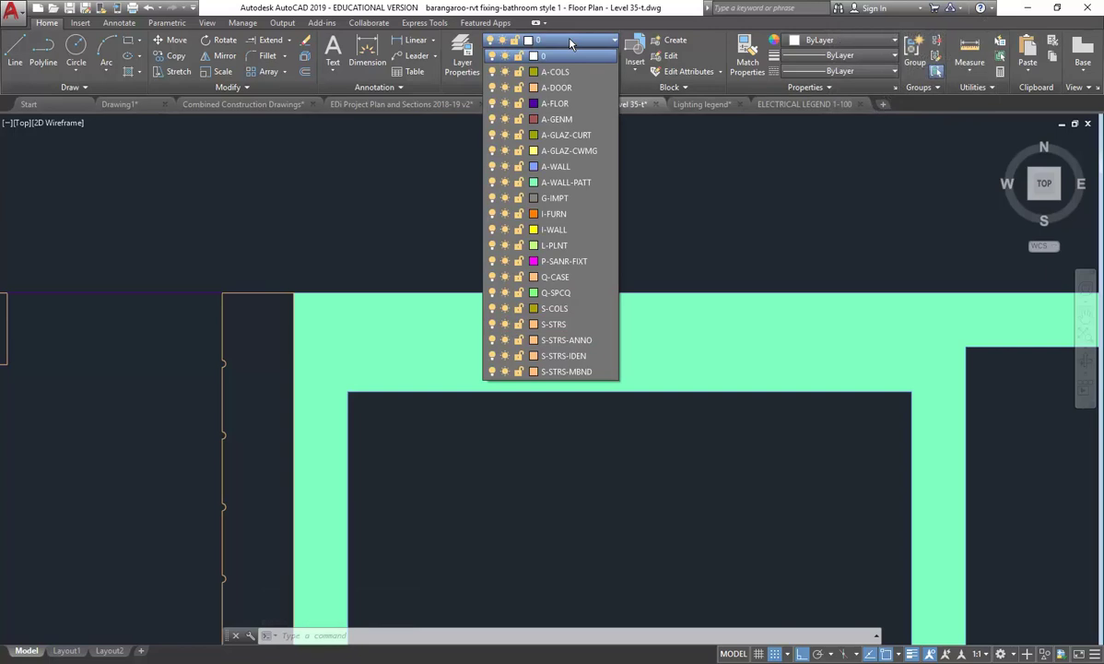
pyautogui.click(492, 182)
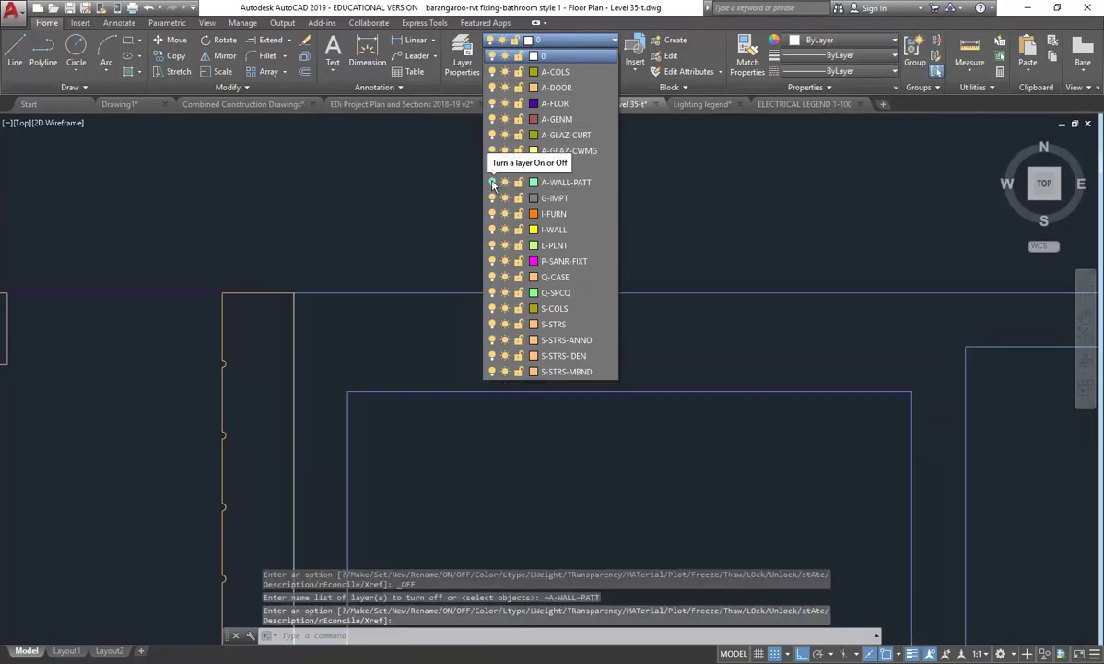
pyautogui.click(592, 461)
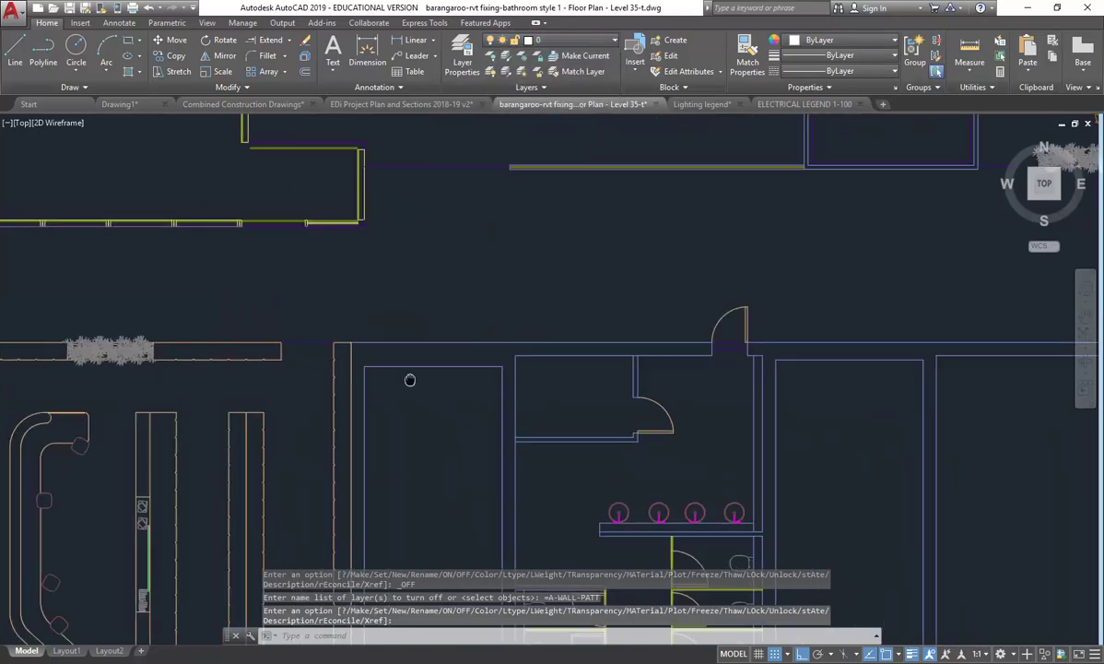
pyautogui.moveTo(365, 353); pyautogui.dragTo(358, 205, button='middle')
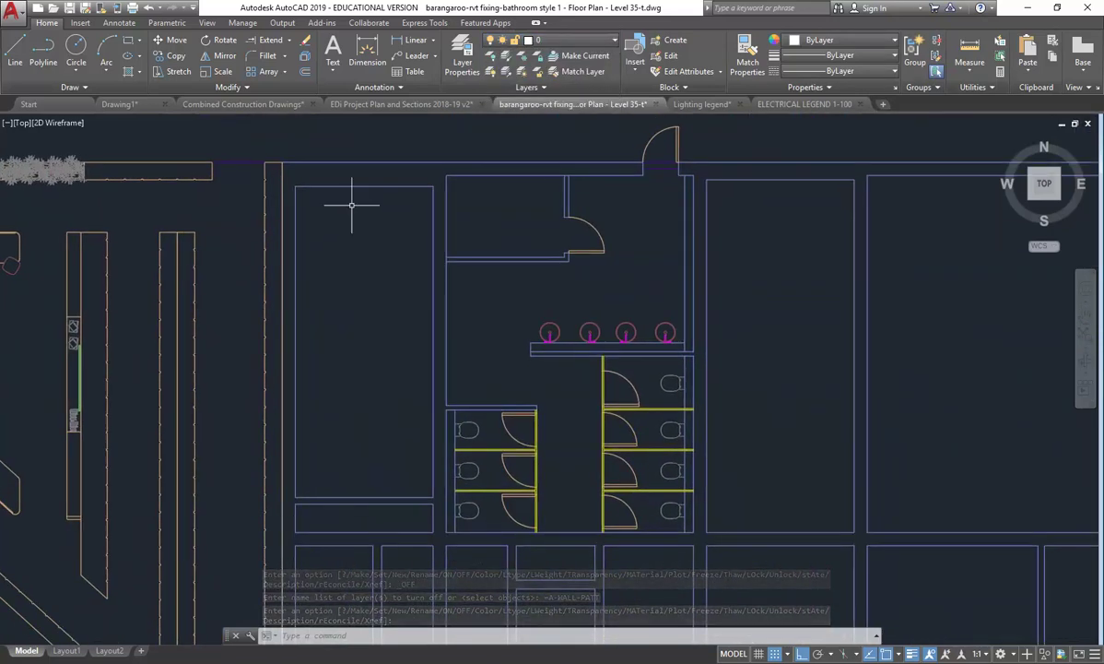
# - Change the A-WALL layer colour to index 40 and return to the plan
pyautogui.click(461, 55)
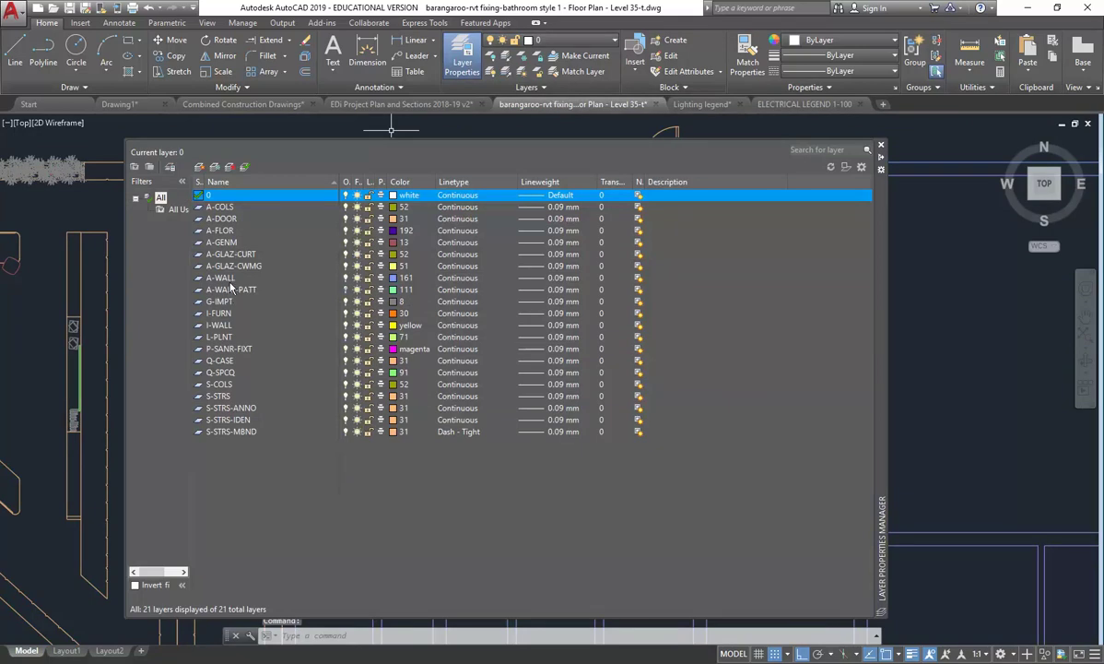
pyautogui.click(220, 276)
pyautogui.click(397, 277)
pyautogui.click(440, 233)
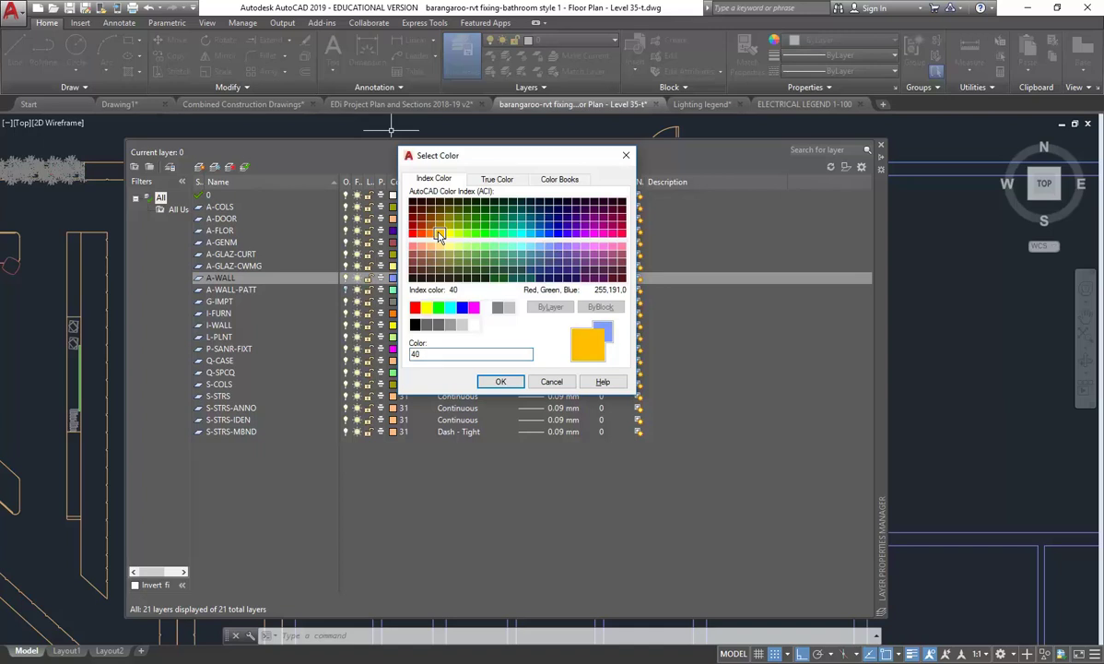
pyautogui.click(501, 381)
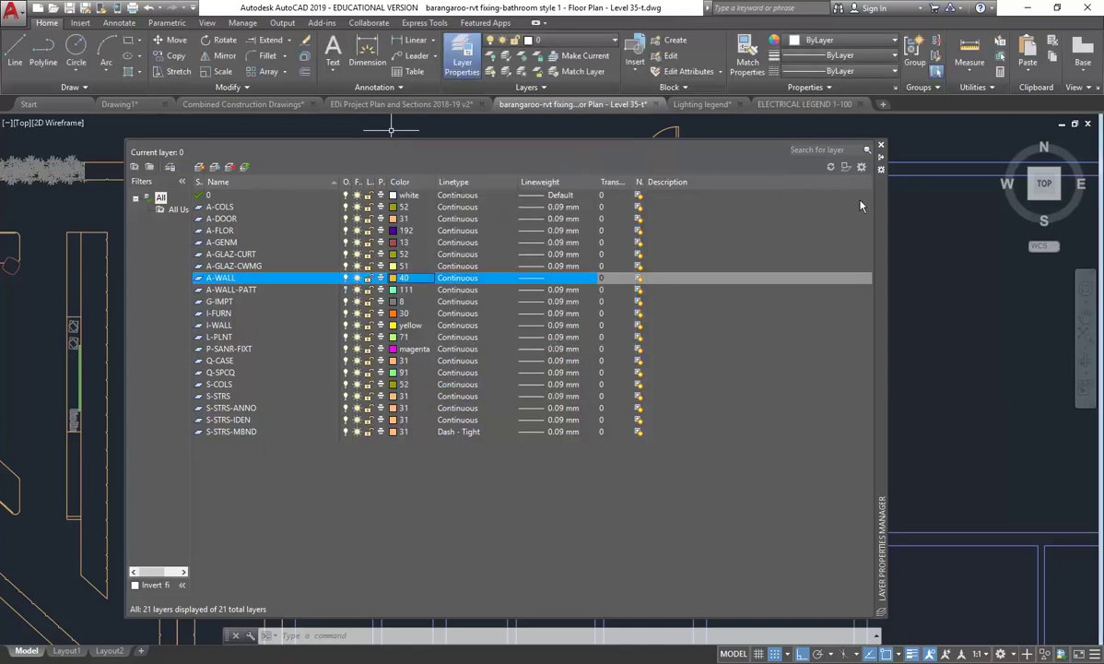
pyautogui.click(880, 144)
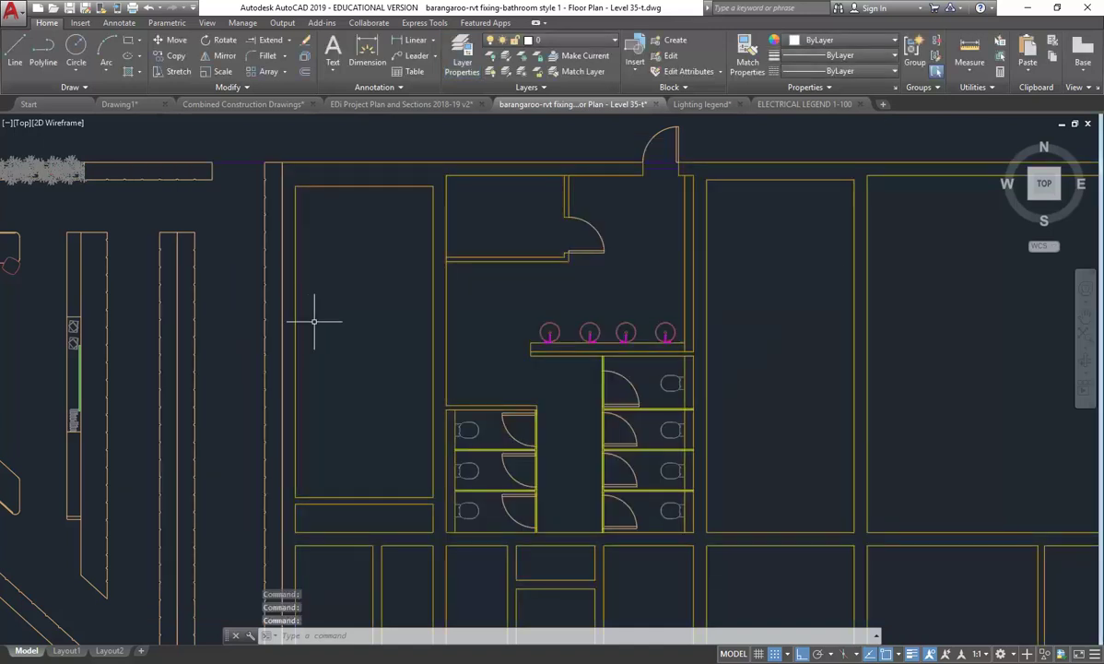
# - Zoom and pan to the wall above the bathrooms
pyautogui.scroll(-6, 446, 343)
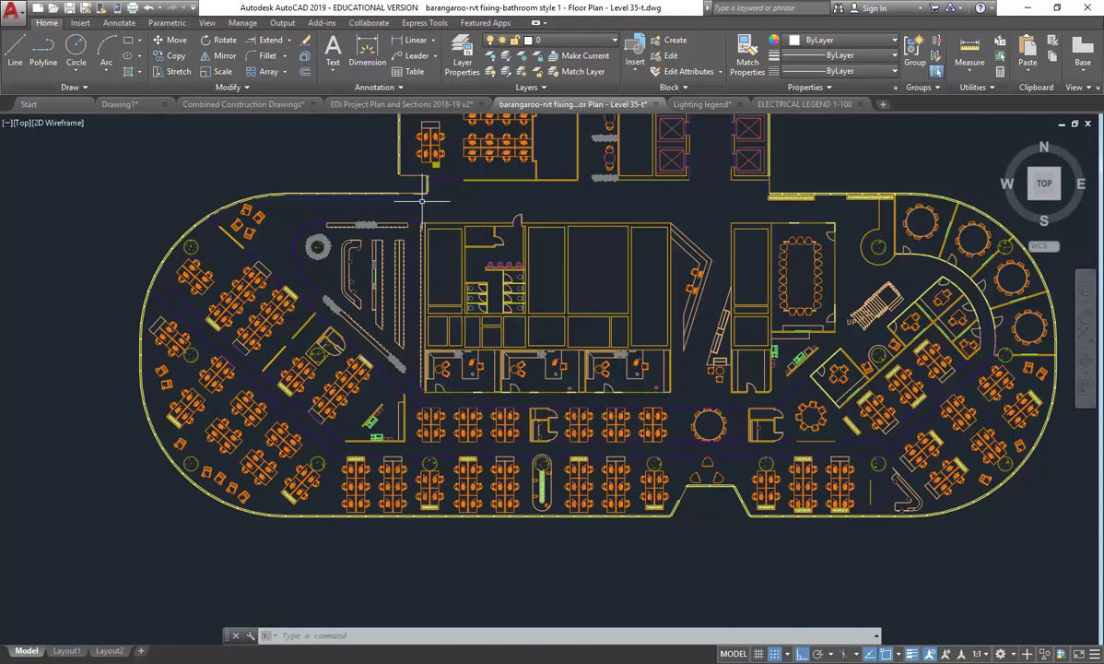
pyautogui.scroll(7, 423, 201)
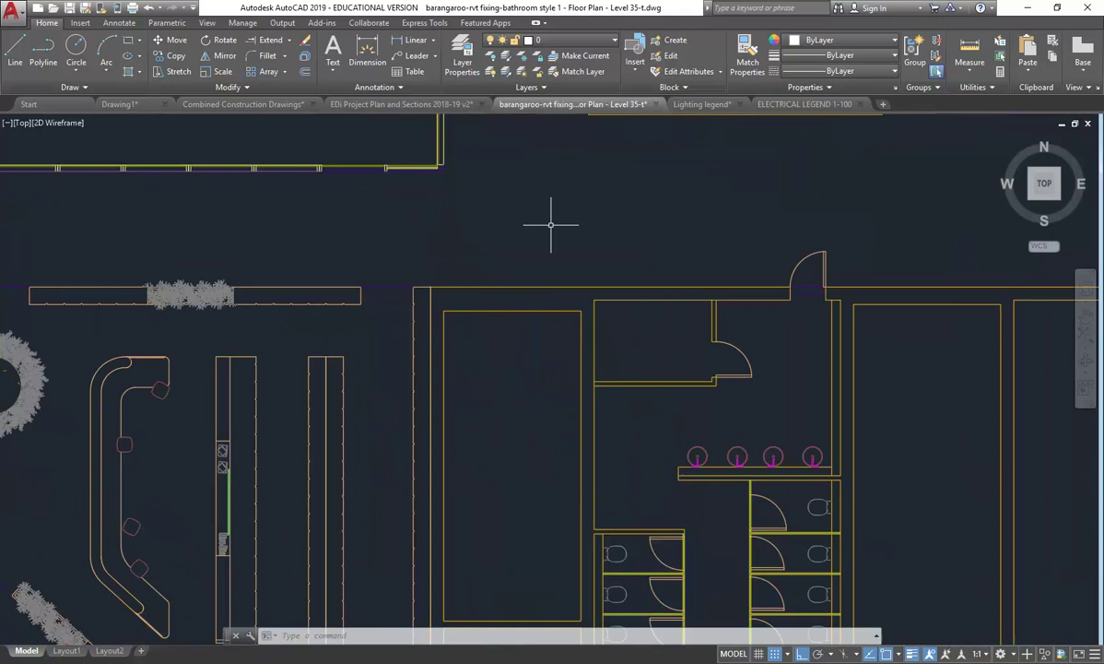
pyautogui.moveTo(548, 223); pyautogui.dragTo(470, 250, button='middle')
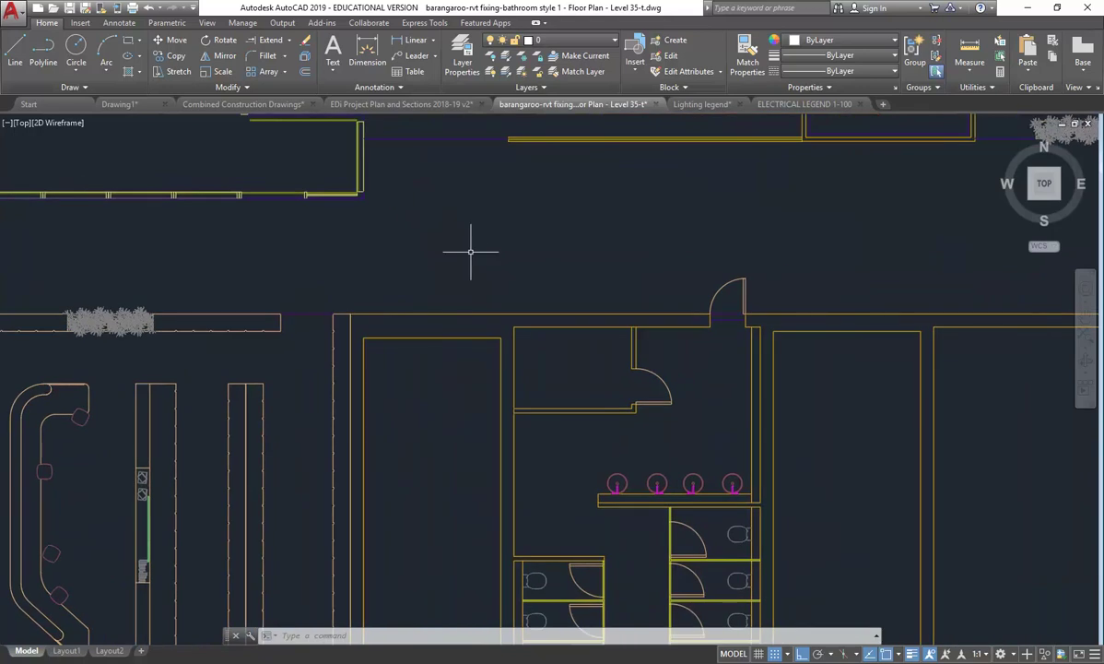
# - Set the A-WALL layer's lineweight to 0.50 mm in Layer Properties
pyautogui.click(460, 57)
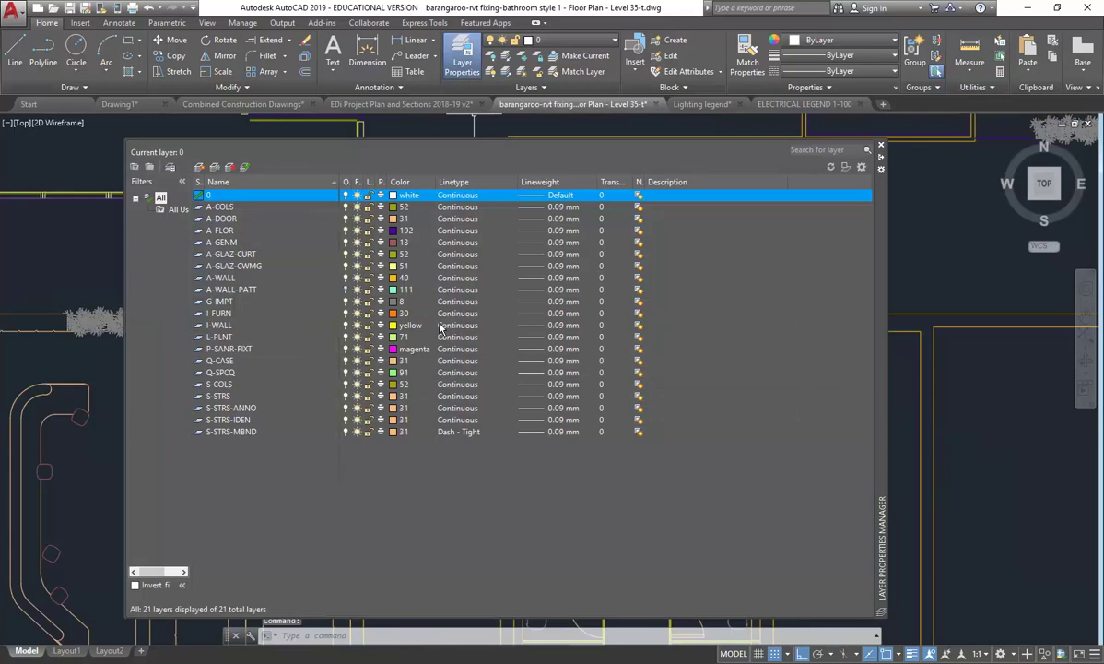
pyautogui.click(231, 278)
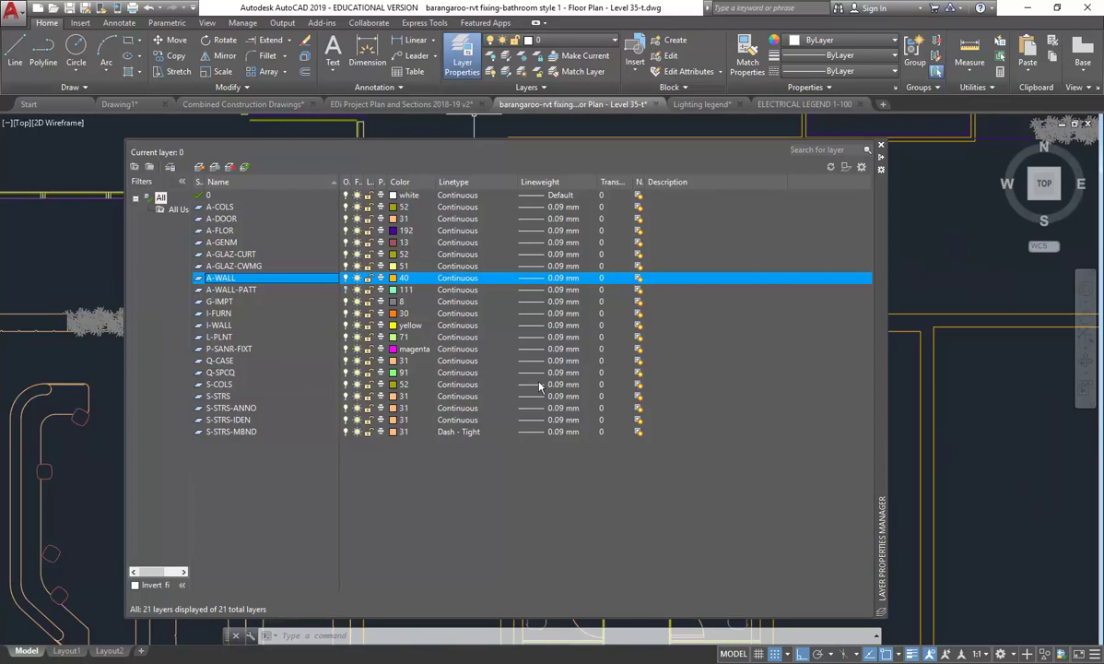
pyautogui.click(535, 280)
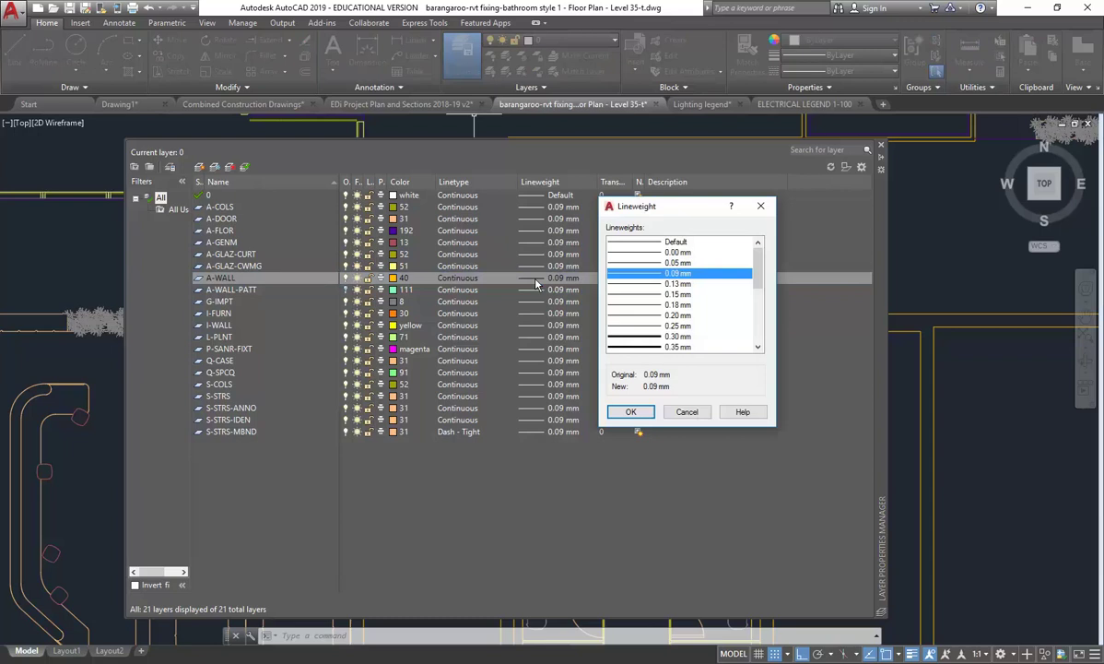
pyautogui.scroll(-2, 719, 267)
pyautogui.click(647, 318)
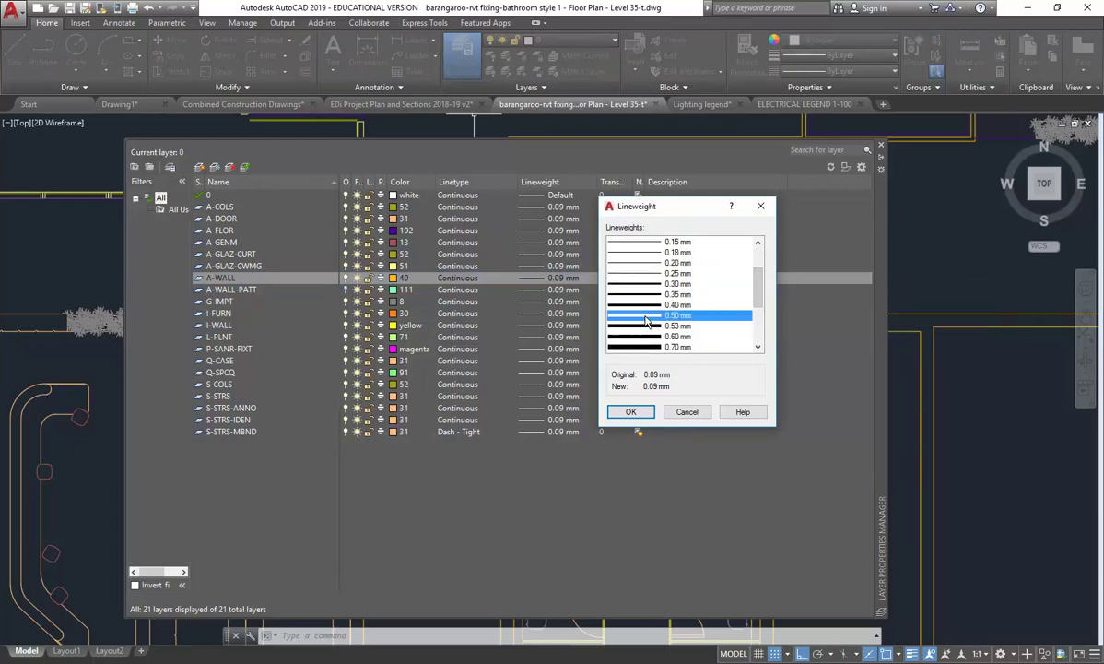
pyautogui.click(632, 412)
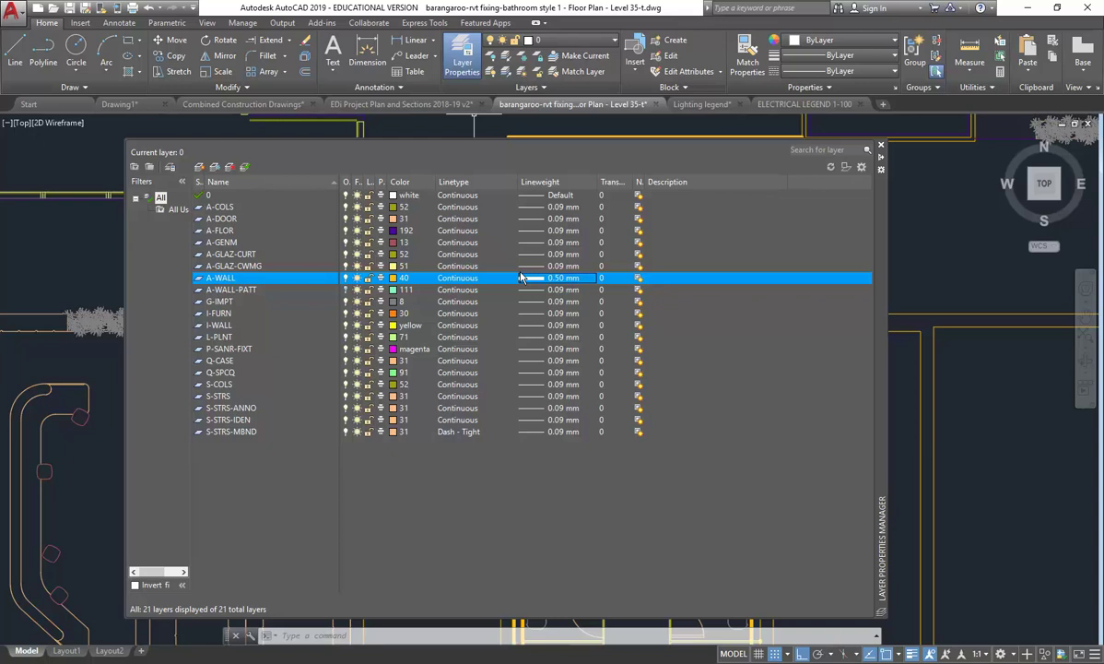
# - Leave Layer Properties and pan around the offices to inspect the thickened 0.50 mm walls
pyautogui.click(880, 145)
pyautogui.moveTo(663, 221); pyautogui.dragTo(579, 328, button='middle')
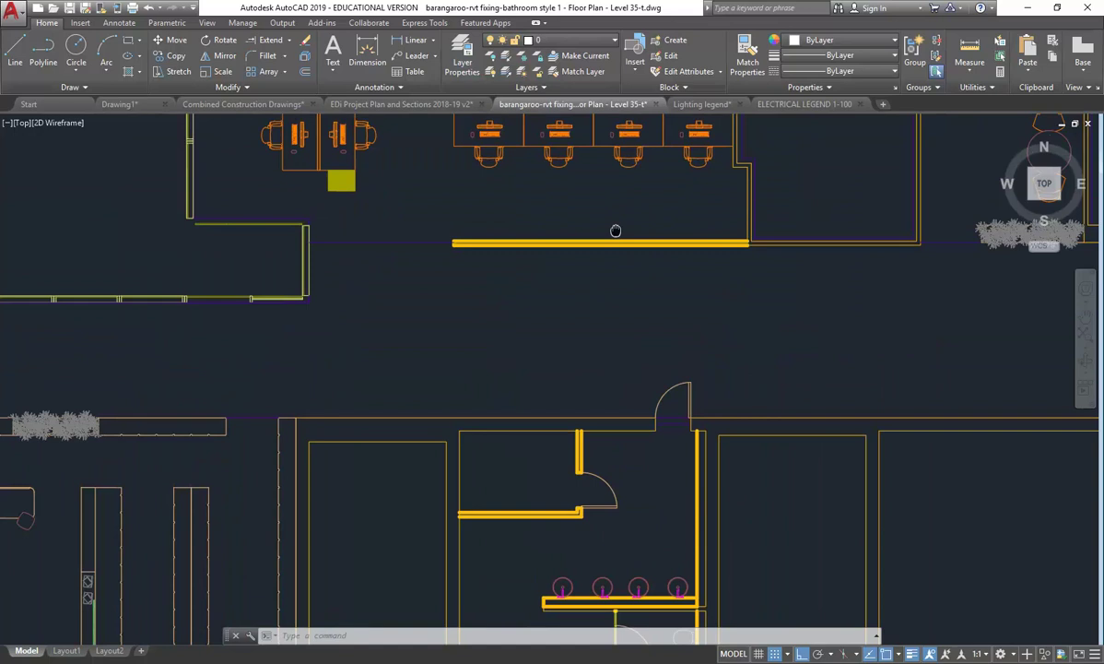
pyautogui.moveTo(614, 229); pyautogui.dragTo(607, 309, button='middle')
pyautogui.scroll(-2, 551, 425)
pyautogui.moveTo(551, 424); pyautogui.dragTo(575, 365, button='middle')
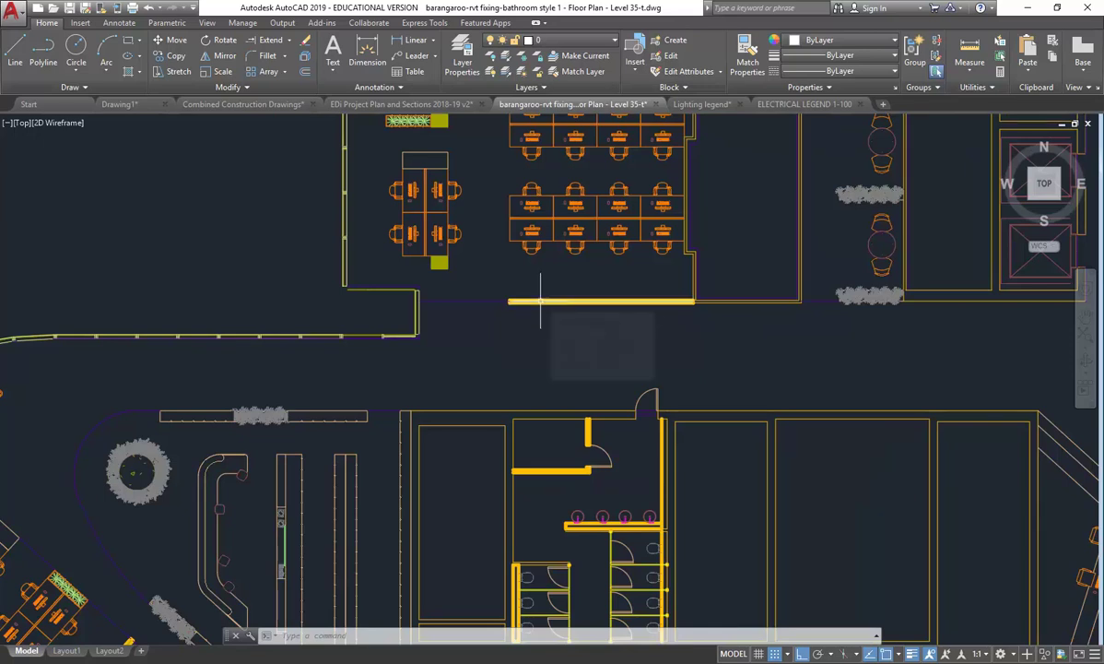
pyautogui.click(463, 61)
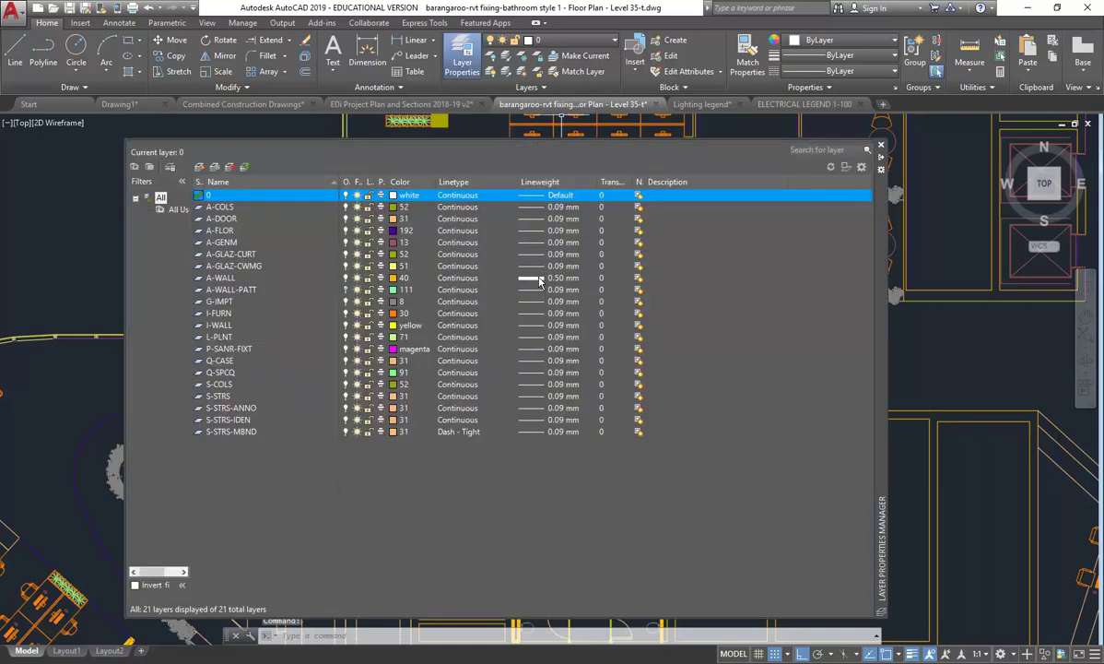
pyautogui.click(881, 151)
pyautogui.scroll(-5, 516, 331)
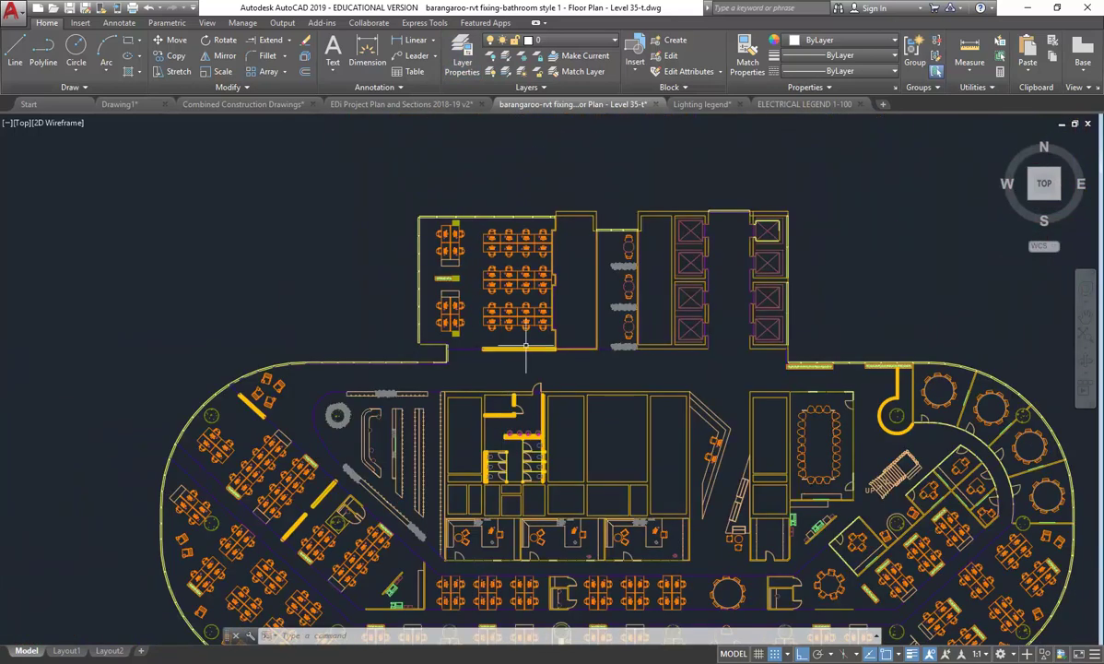
pyautogui.click(512, 329)
pyautogui.click(504, 354)
pyautogui.scroll(8, 505, 370)
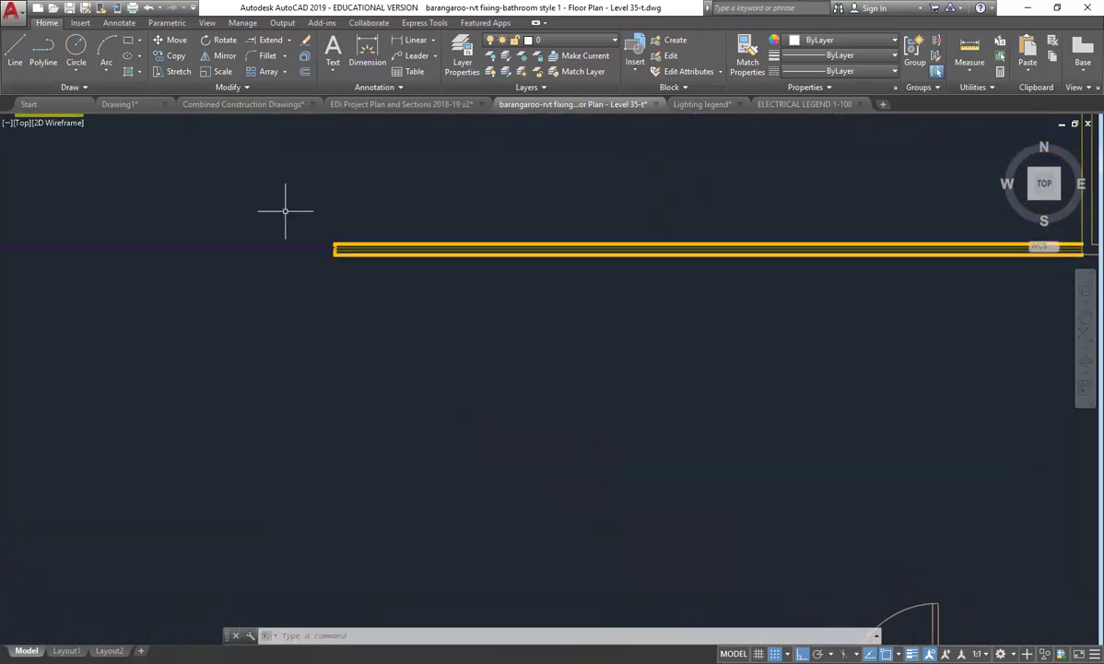
pyautogui.scroll(6, 369, 230)
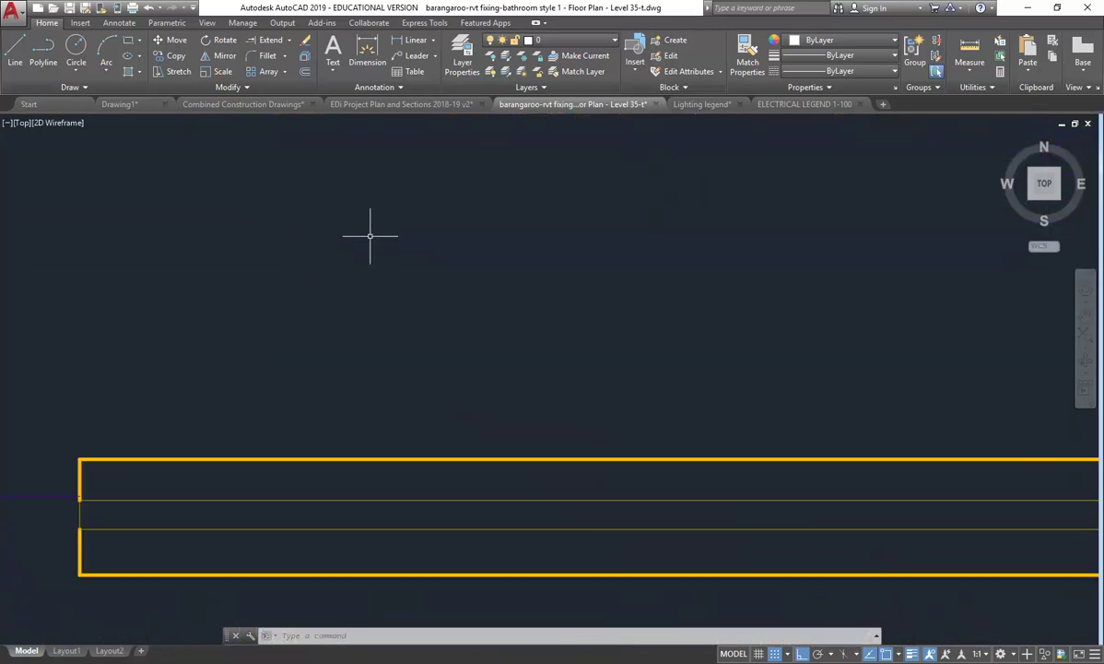
pyautogui.scroll(-6, 370, 235)
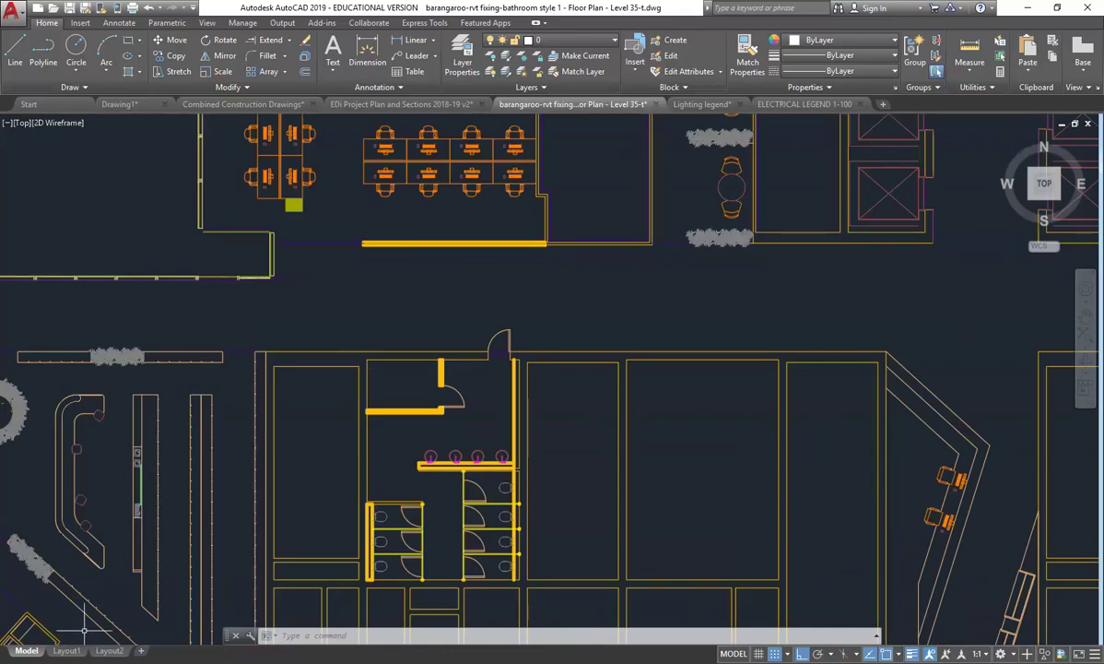
# - On Layout1, activate the viewport and set its scale to 3/16" = 1'-0"
pyautogui.click(66, 650)
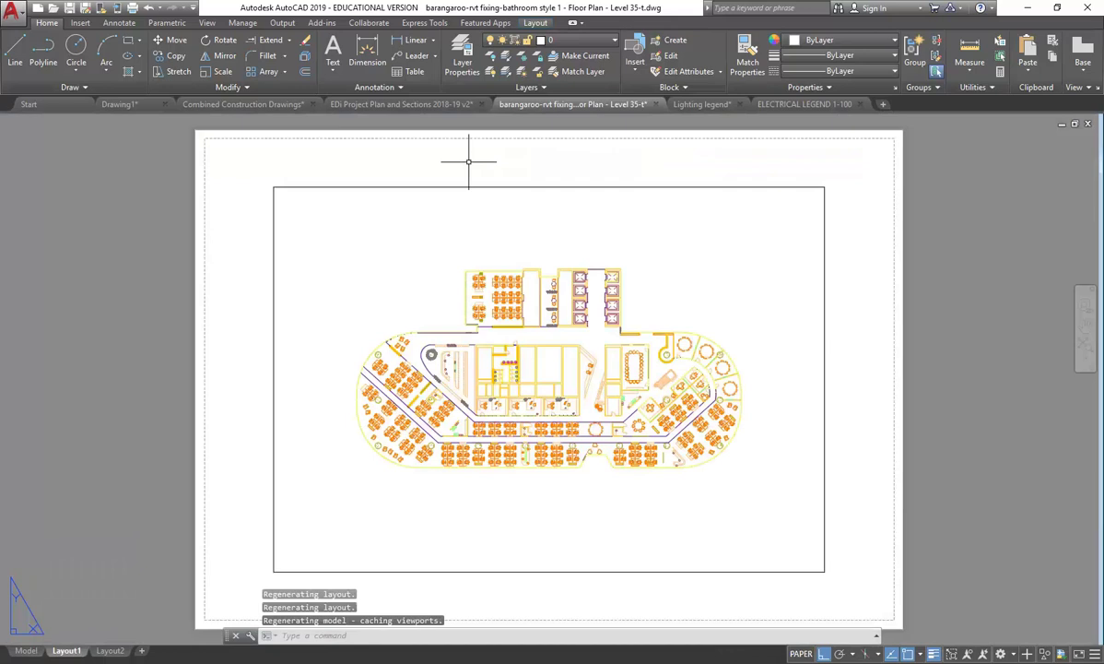
pyautogui.doubleClick(402, 227)
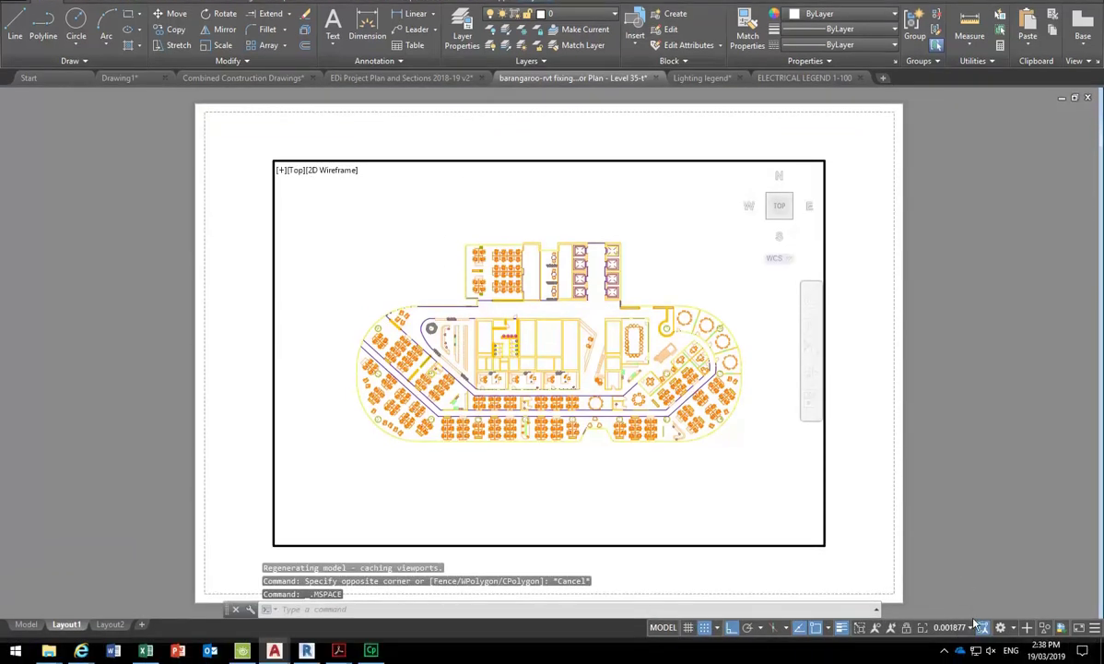
pyautogui.click(972, 627)
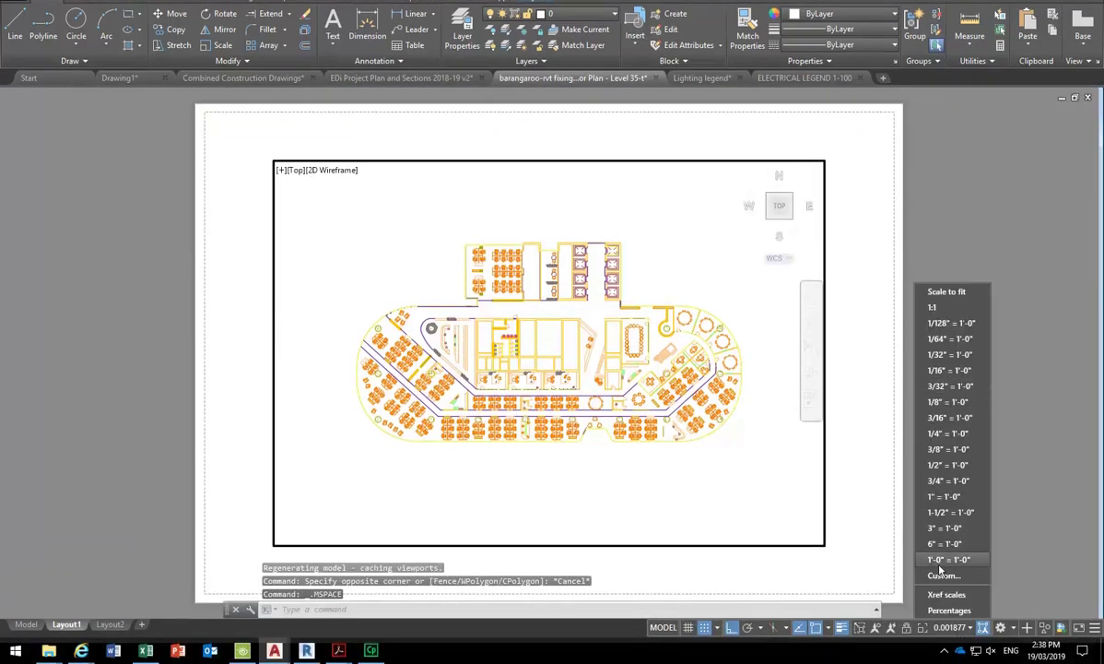
pyautogui.click(950, 417)
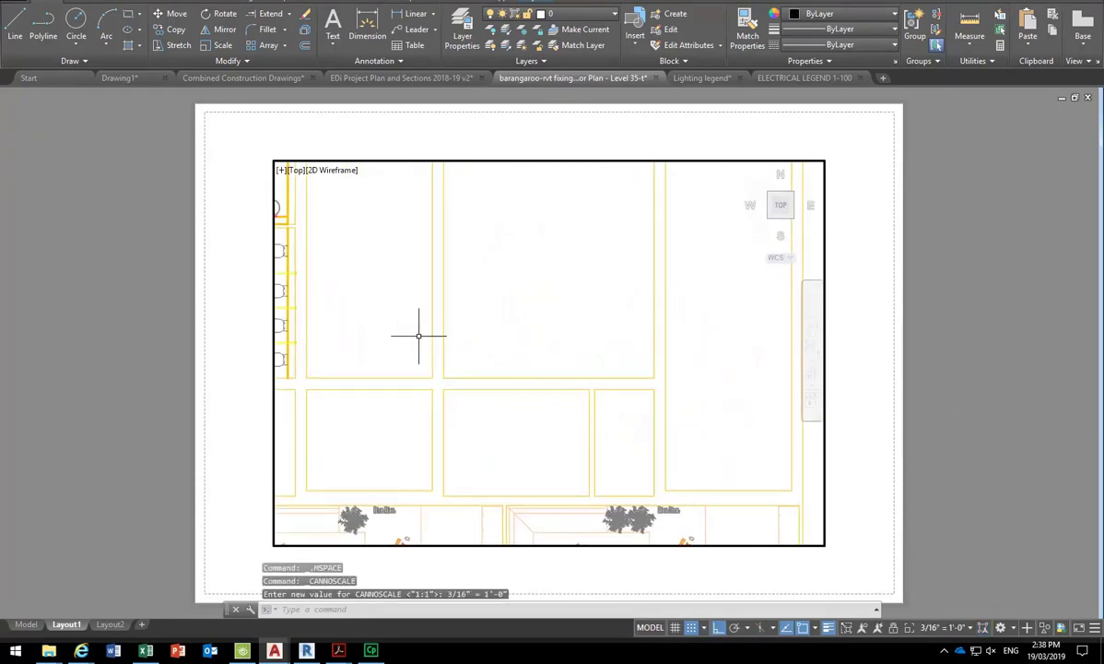
# - Switch to Combined Construction Drawings' model space and open its 39-layer Layer Properties
pyautogui.click(238, 78)
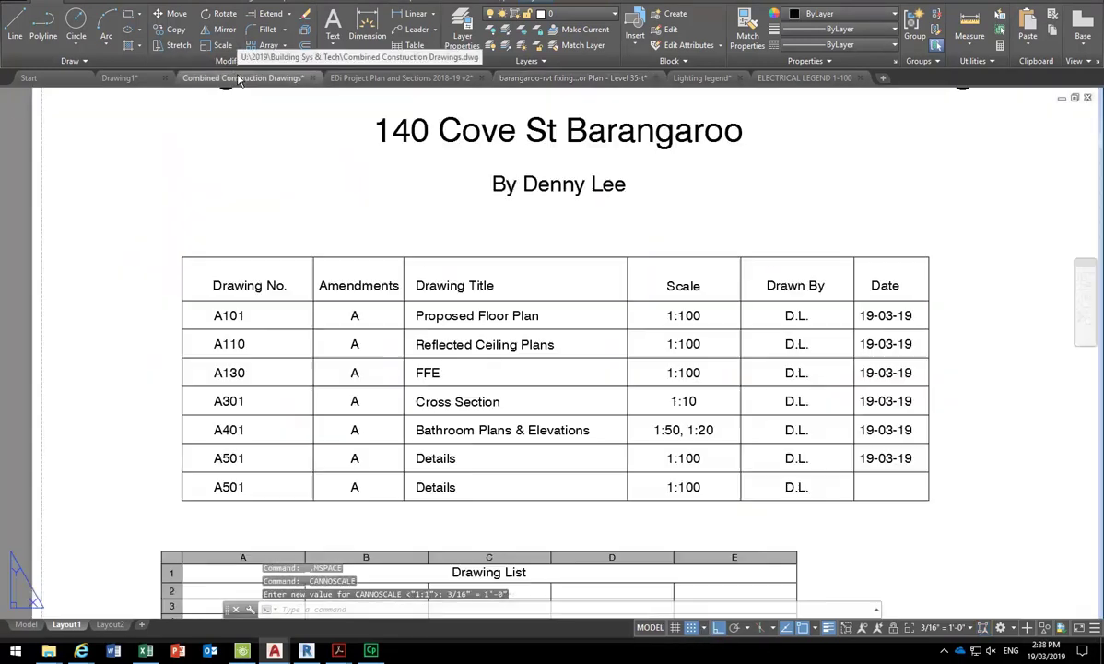
pyautogui.click(24, 626)
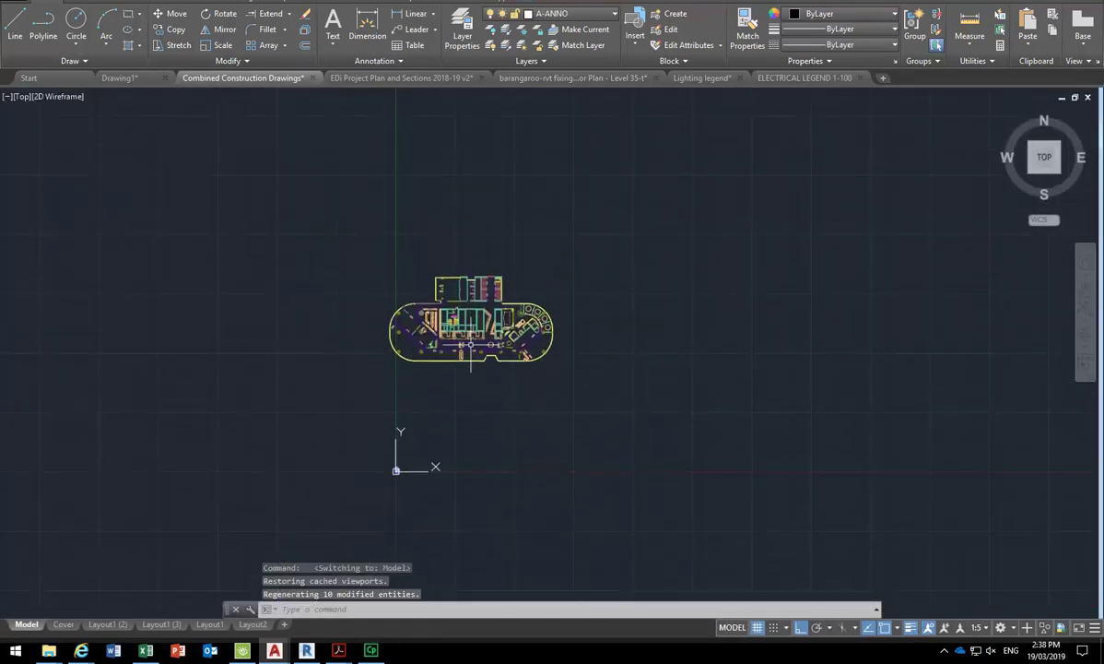
pyautogui.scroll(4, 423, 315)
pyautogui.scroll(-1, 415, 314)
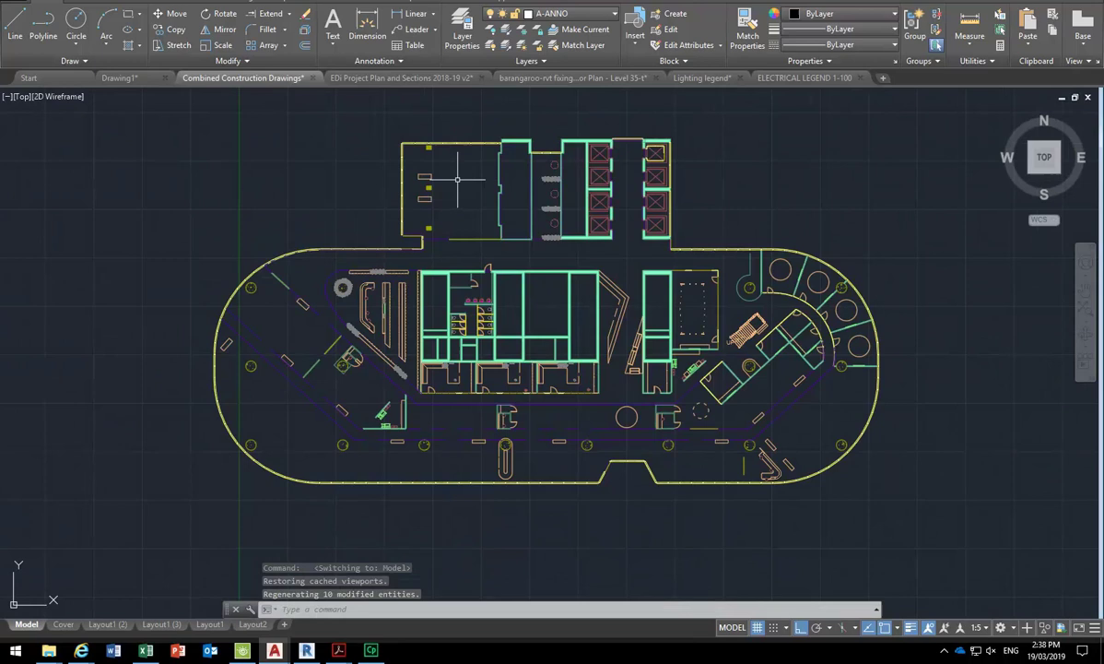
pyautogui.click(462, 35)
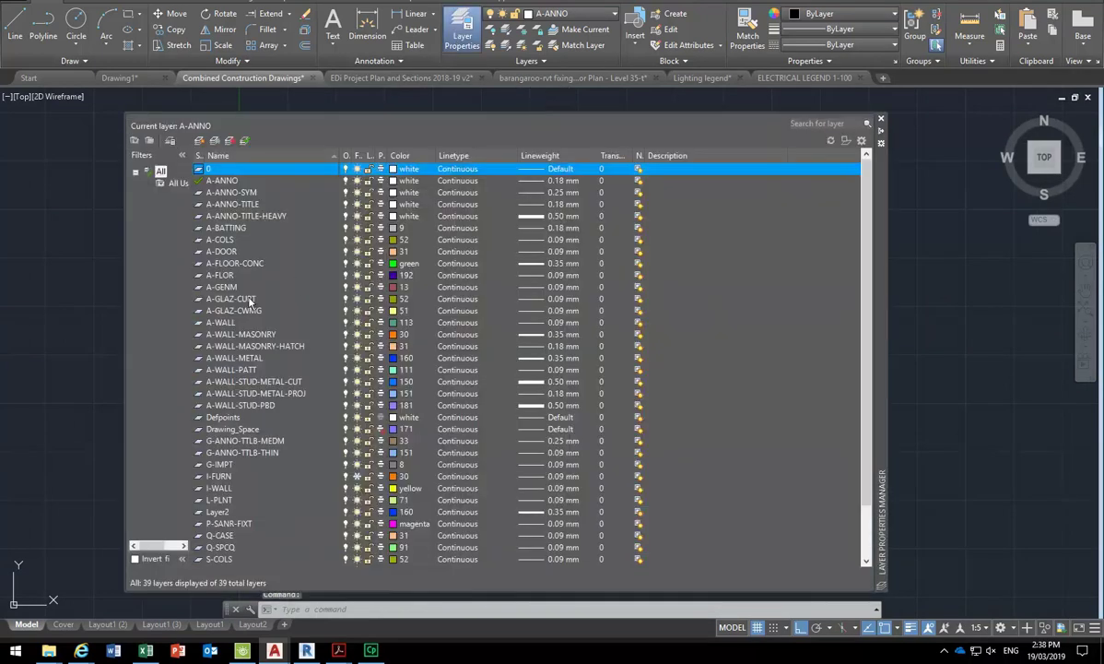
# - Give the A-WALL layer a 0.50 mm lineweight in the Layer Properties Manager
pyautogui.click(232, 370)
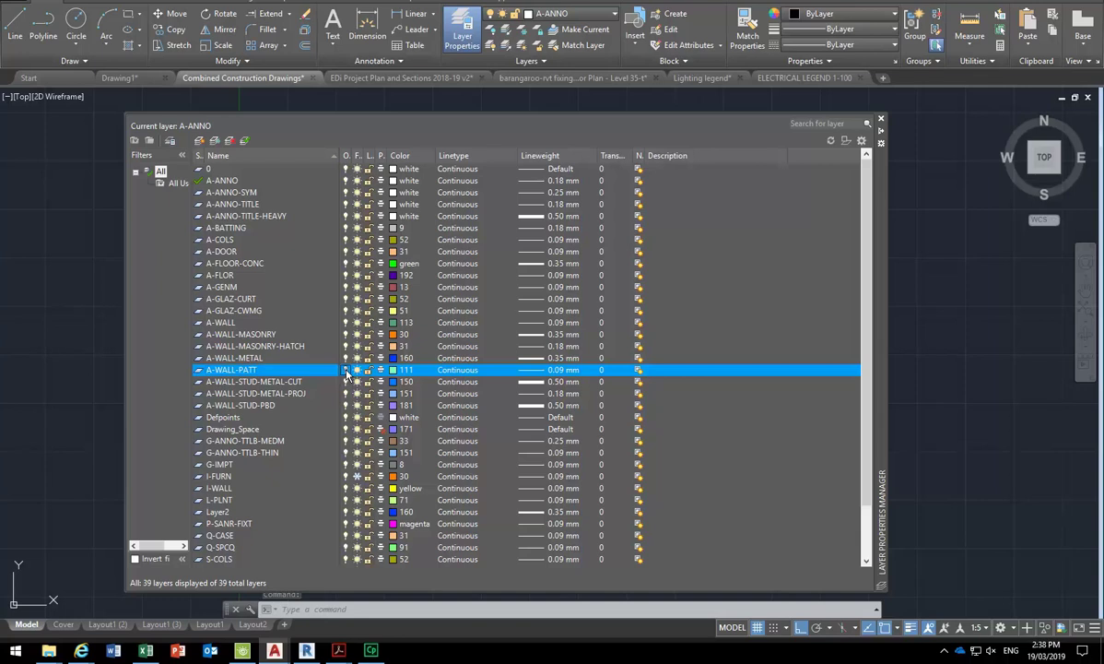
pyautogui.click(219, 322)
pyautogui.click(539, 323)
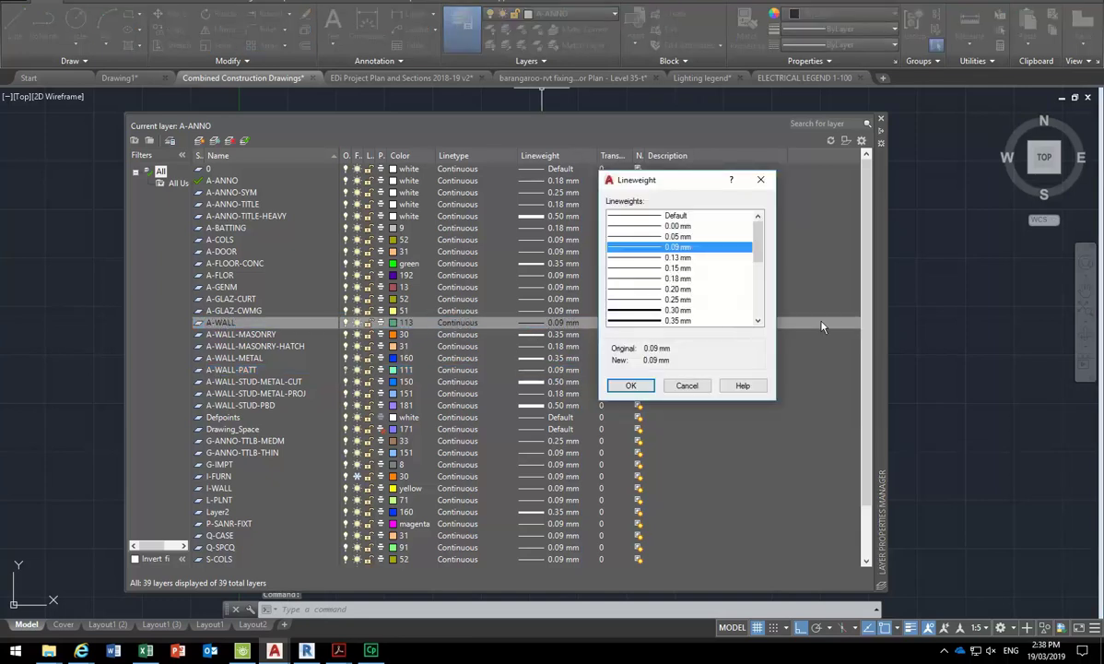
pyautogui.scroll(-3, 756, 241)
pyautogui.click(680, 279)
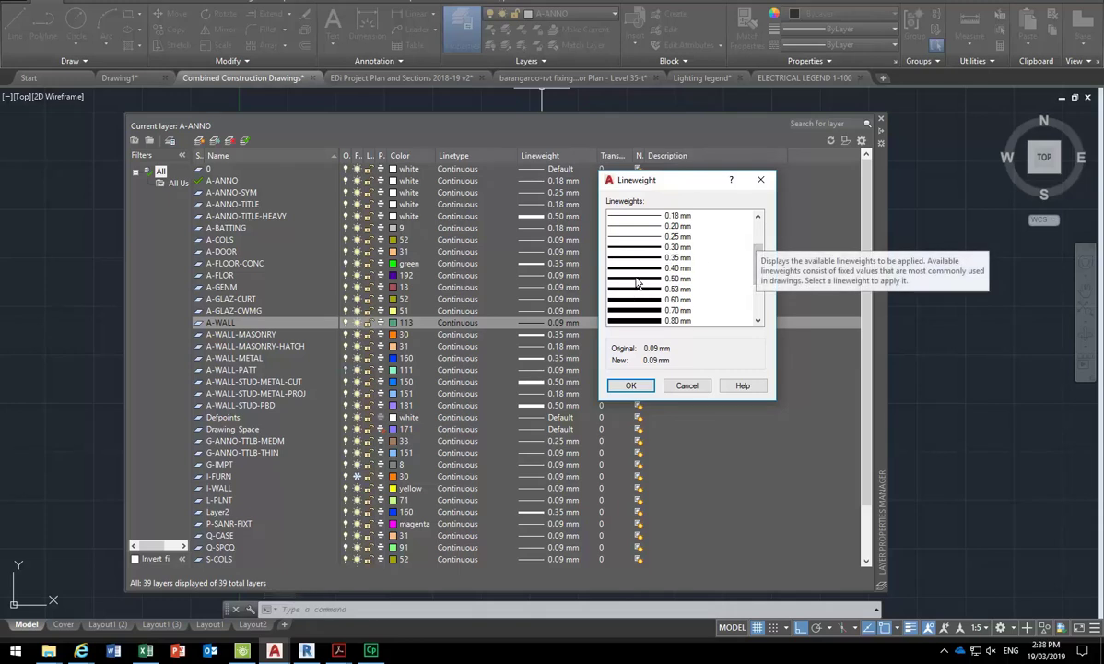
pyautogui.click(631, 386)
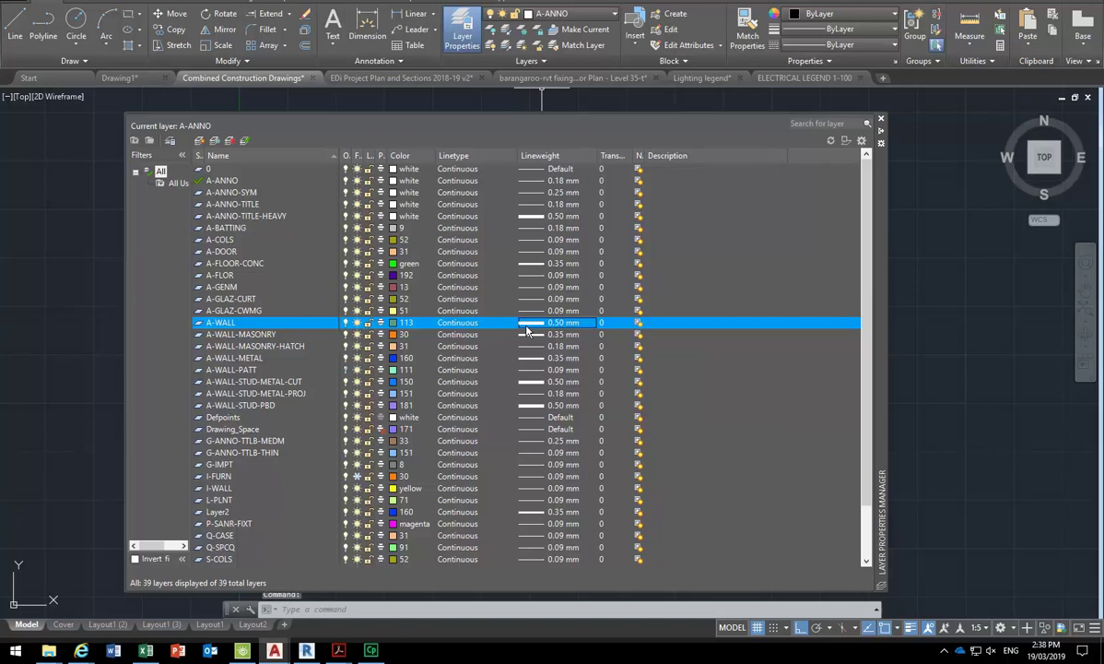
# - Set A-WALL's colour to index 40 and close the layer properties palette
pyautogui.click(400, 323)
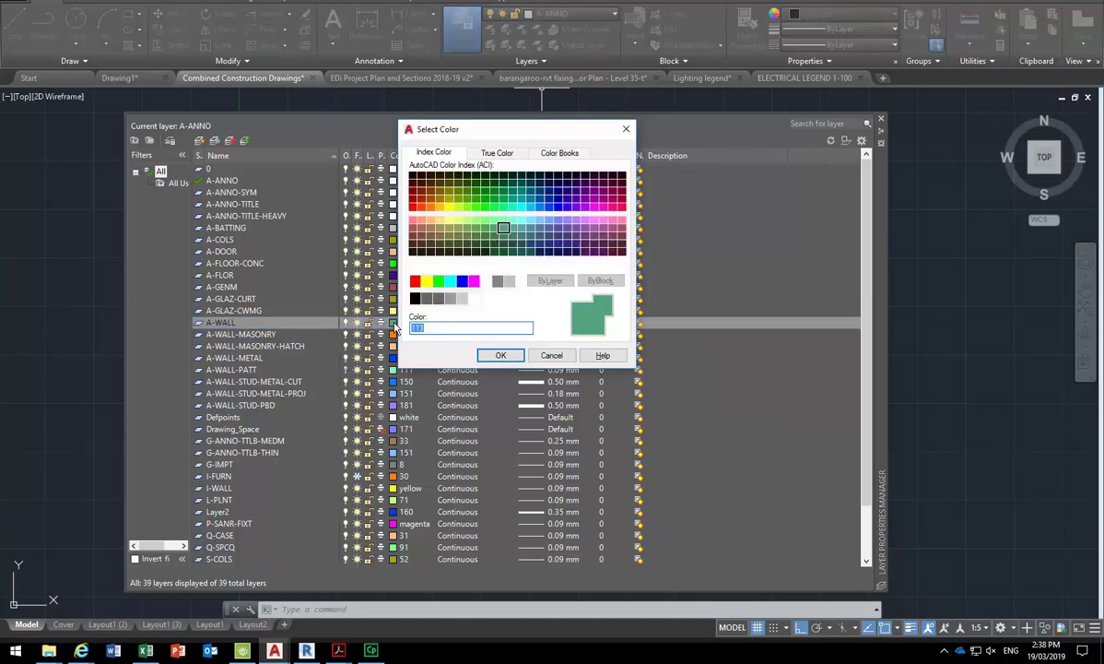
pyautogui.click(440, 206)
pyautogui.click(499, 355)
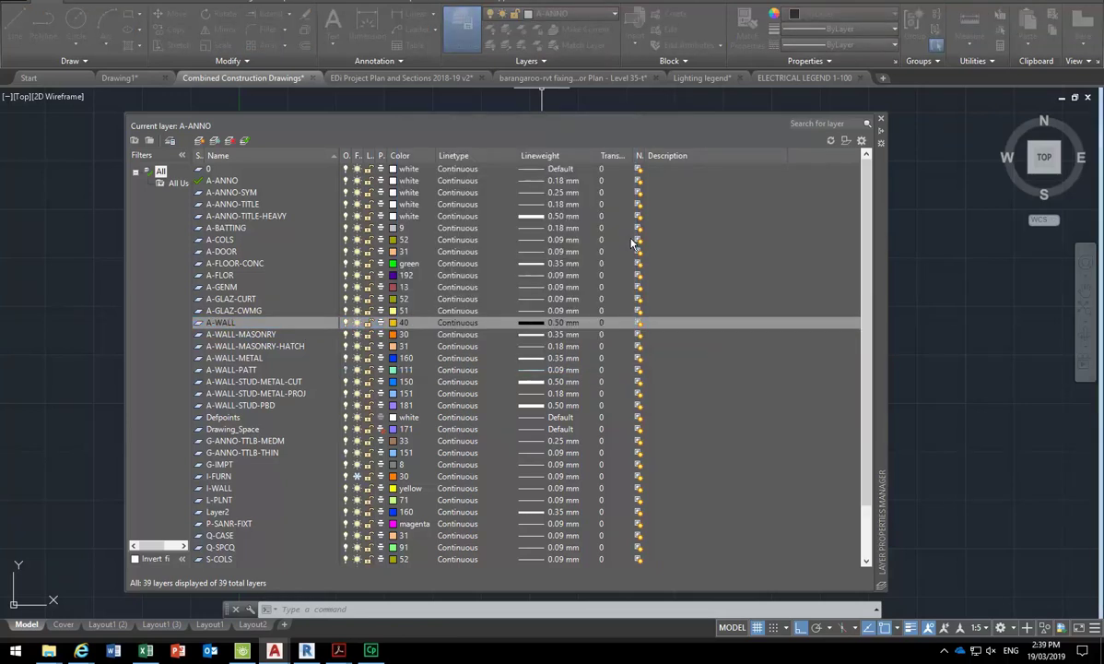
pyautogui.click(880, 118)
# - Zoom and pan to a wall to confirm it is on A-WALL, then show the Layout1 (2) sheet
pyautogui.scroll(10, 493, 239)
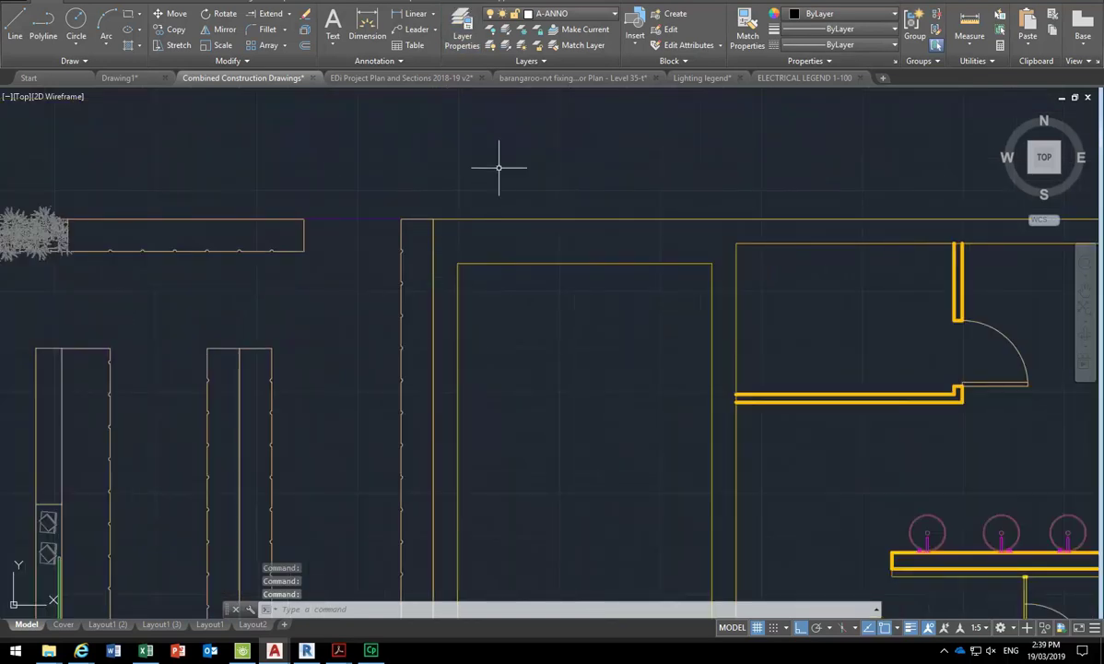
pyautogui.moveTo(499, 202); pyautogui.dragTo(406, 370, button='middle')
pyautogui.scroll(-2, 352, 410)
pyautogui.scroll(2, 439, 238)
pyautogui.scroll(3, 378, 249)
pyautogui.scroll(3, 469, 217)
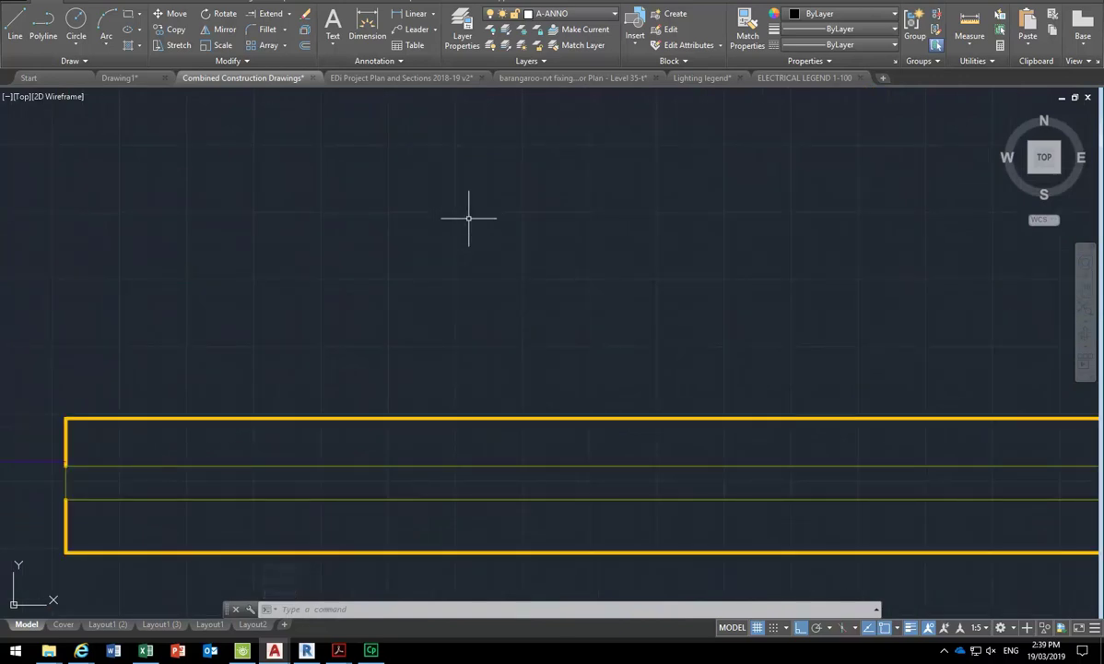
pyautogui.scroll(-8, 469, 219)
pyautogui.scroll(-5, 468, 218)
pyautogui.moveTo(457, 341); pyautogui.dragTo(516, 288, button='middle')
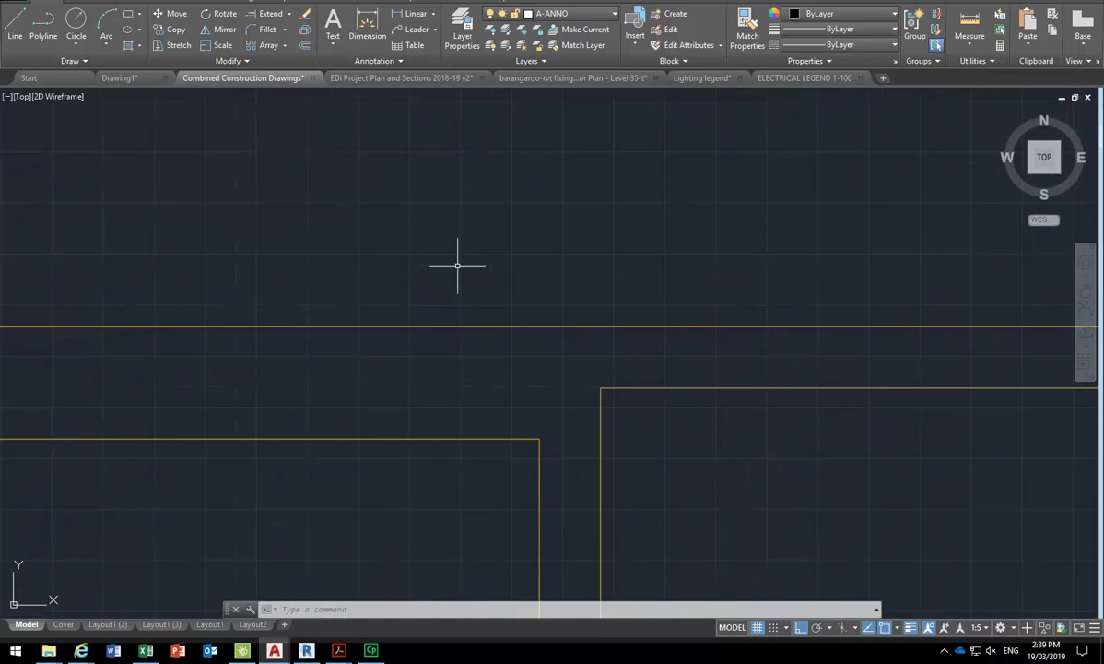
pyautogui.moveTo(389, 326)
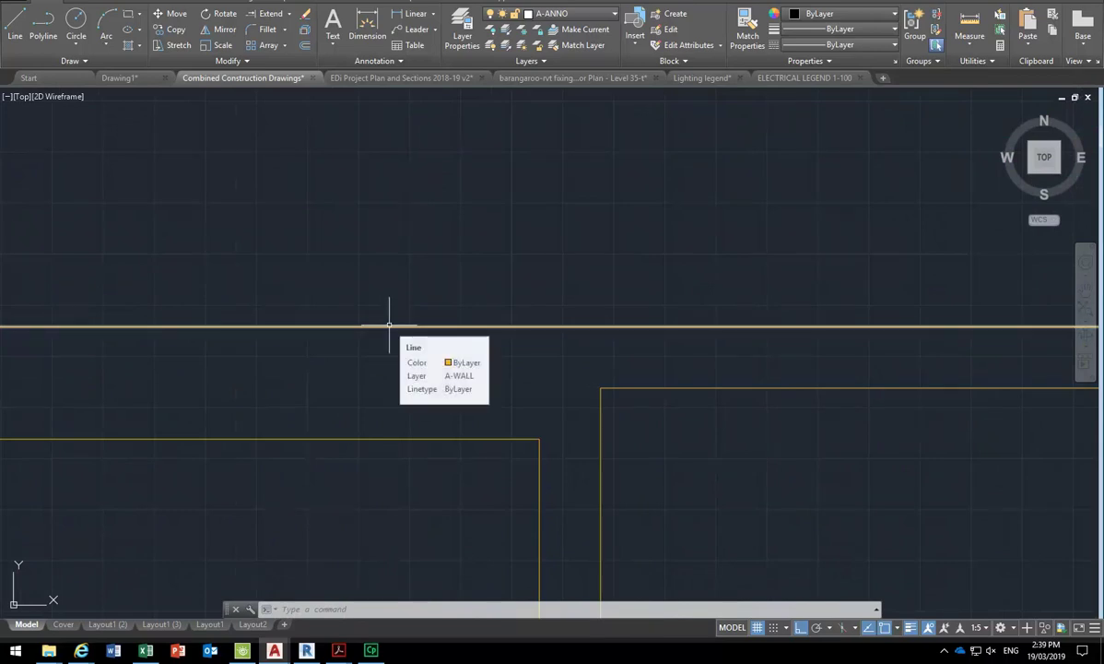
pyautogui.scroll(-10, 389, 326)
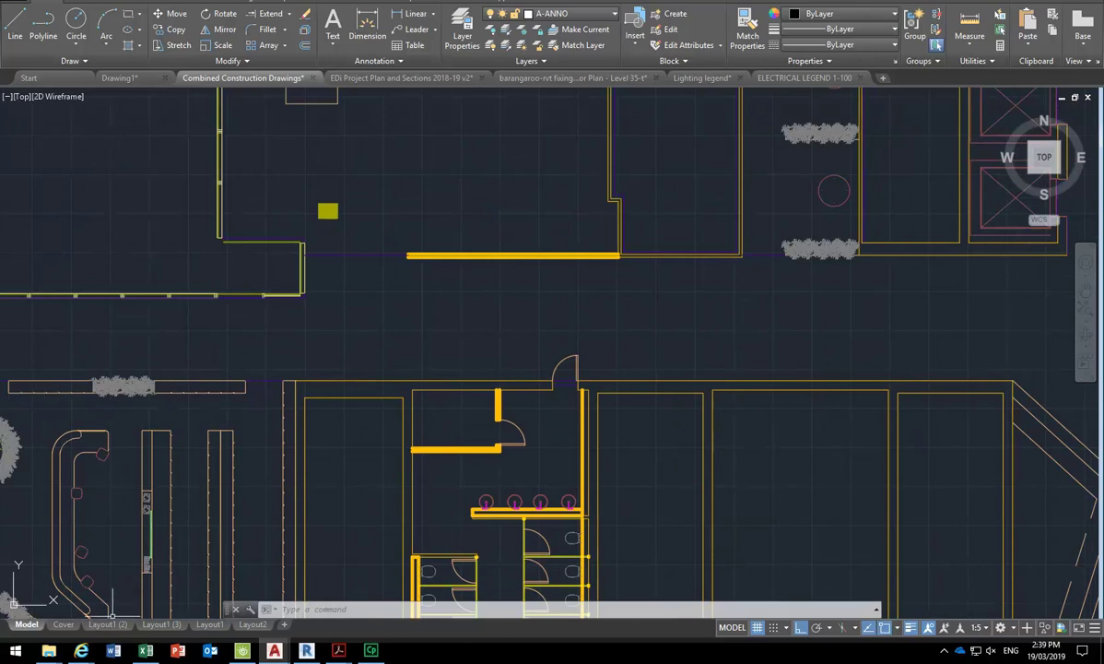
pyautogui.click(109, 624)
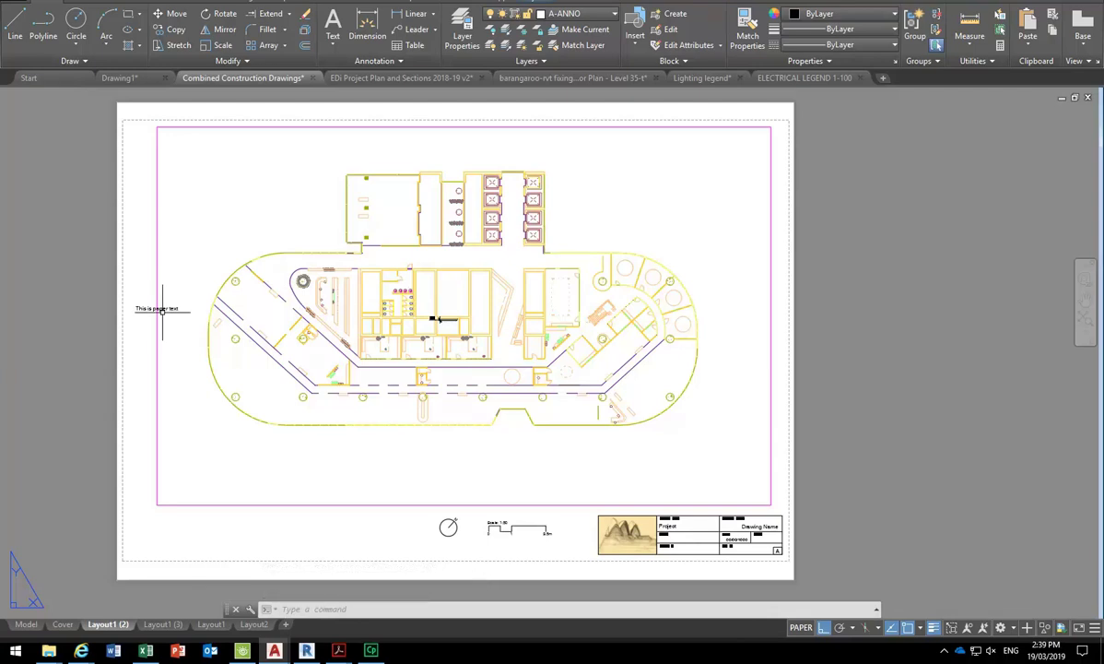
# - Activate the floor-plan viewport, lock its 1:200 view, and zoom in on an A-WALL wall
pyautogui.doubleClick(357, 288)
pyautogui.click(919, 628)
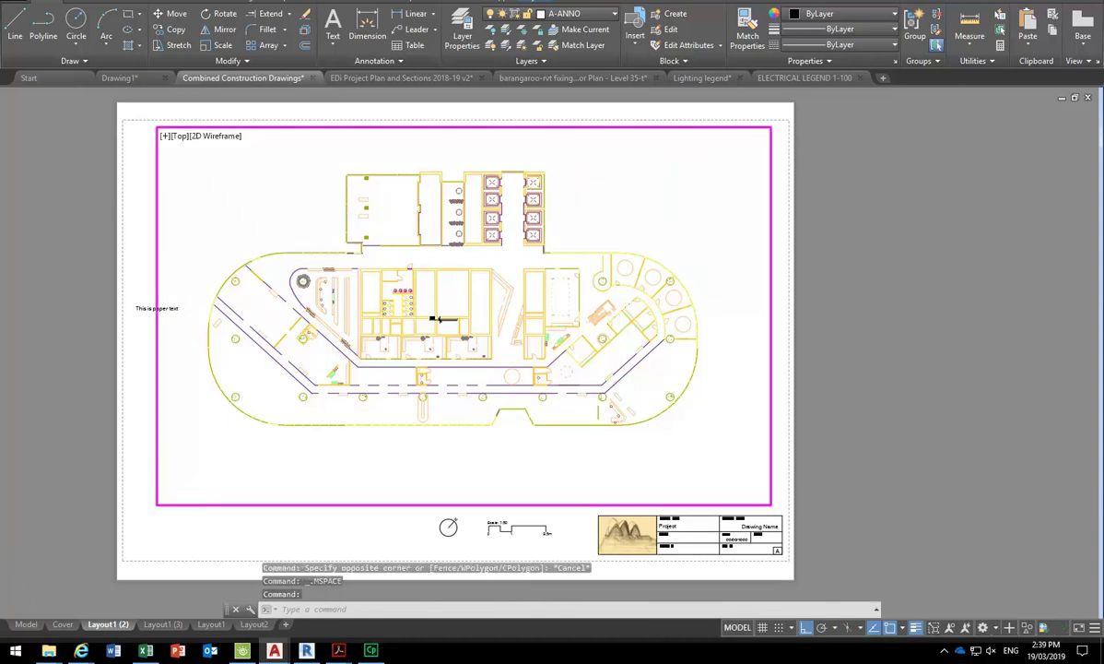
pyautogui.scroll(8, 374, 245)
pyautogui.scroll(2, 420, 389)
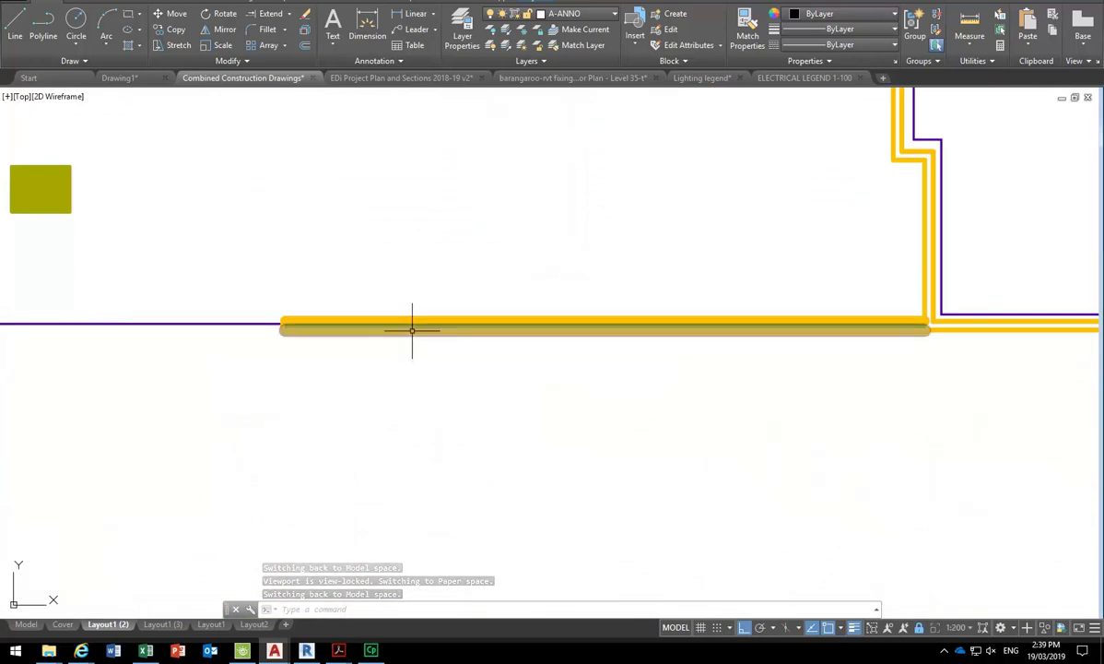
pyautogui.moveTo(412, 329)
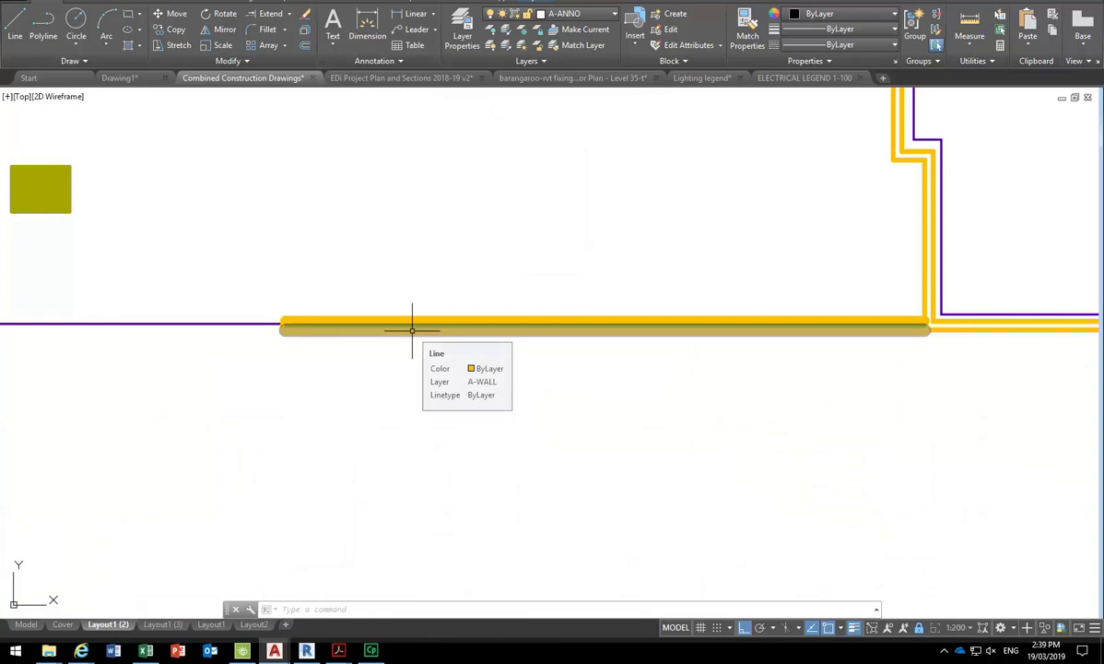
# - Review the A-WALL layer's settings, close the layer list, and zoom out to the full sheet
pyautogui.click(458, 33)
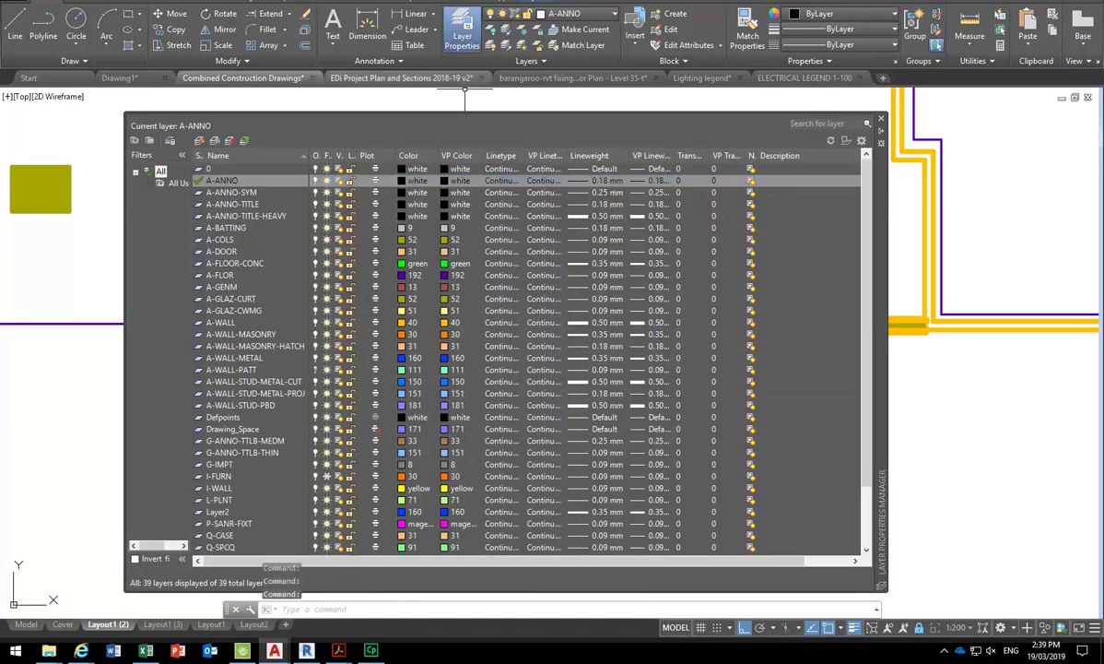
pyautogui.click(226, 324)
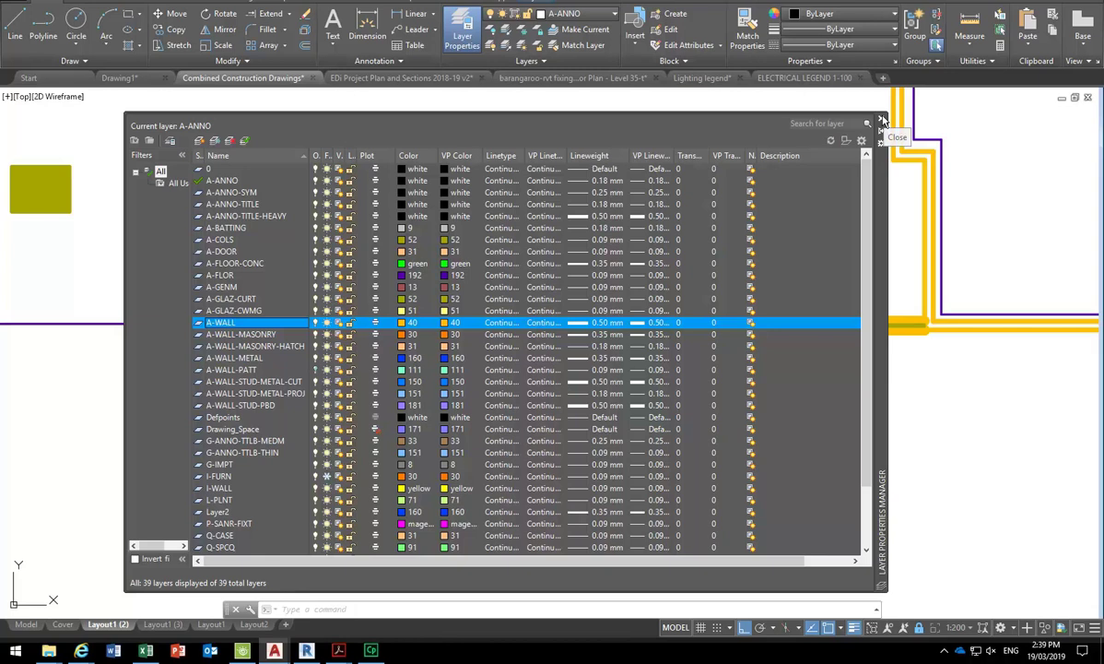
pyautogui.click(880, 122)
pyautogui.scroll(-5, 335, 296)
pyautogui.scroll(-5, 323, 321)
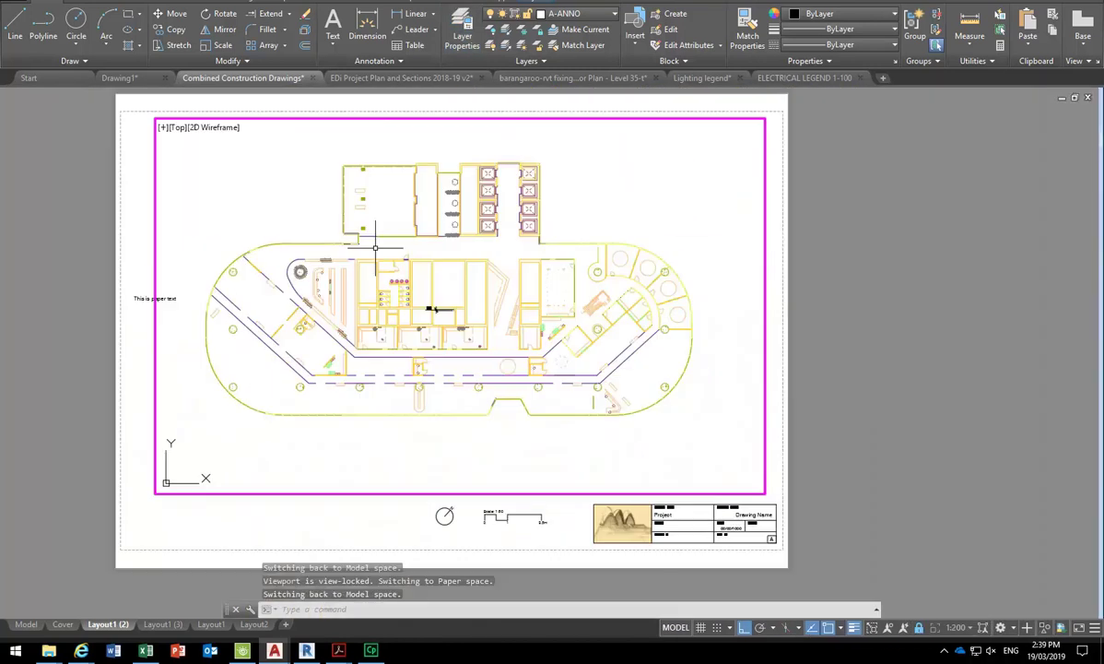
# - Zoom into the viewport's walls and select the lower wall line beside the door
pyautogui.scroll(2, 333, 268)
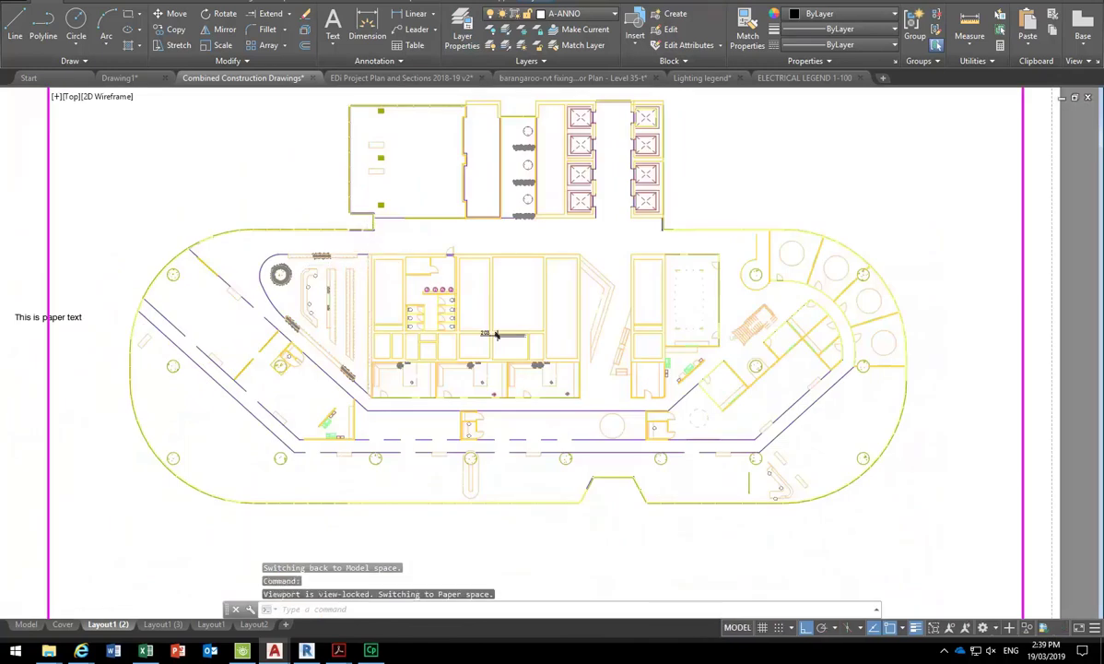
pyautogui.scroll(-2, 376, 267)
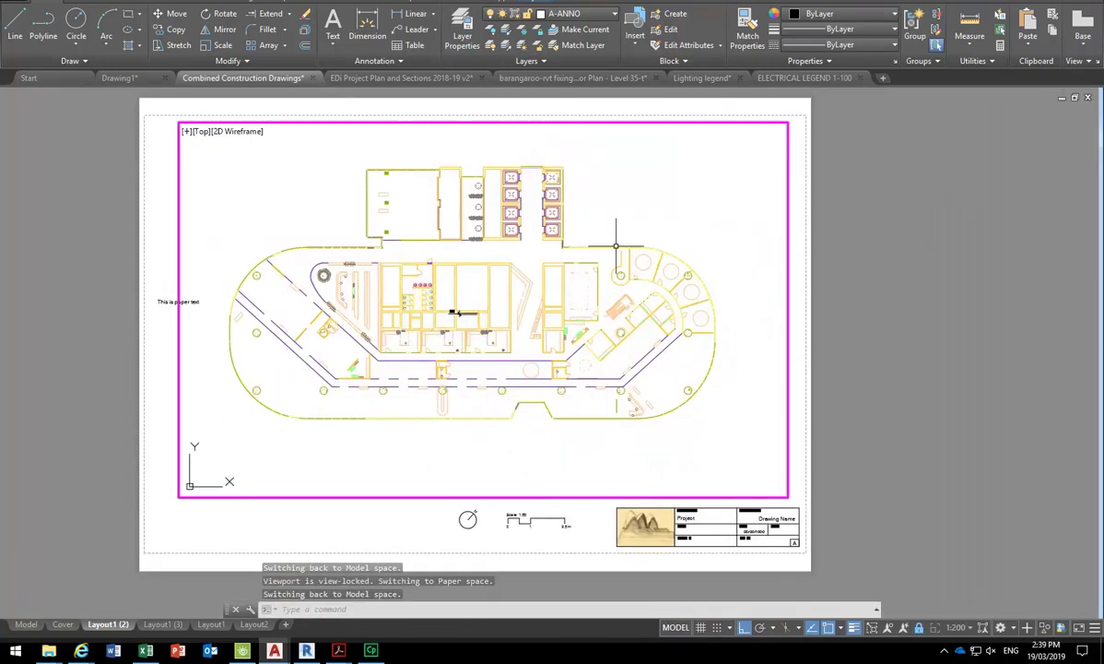
pyautogui.scroll(10, 425, 261)
pyautogui.moveTo(370, 239); pyautogui.dragTo(414, 333, button='middle')
pyautogui.scroll(2, 413, 333)
pyautogui.moveTo(303, 285); pyautogui.dragTo(323, 325, button='middle')
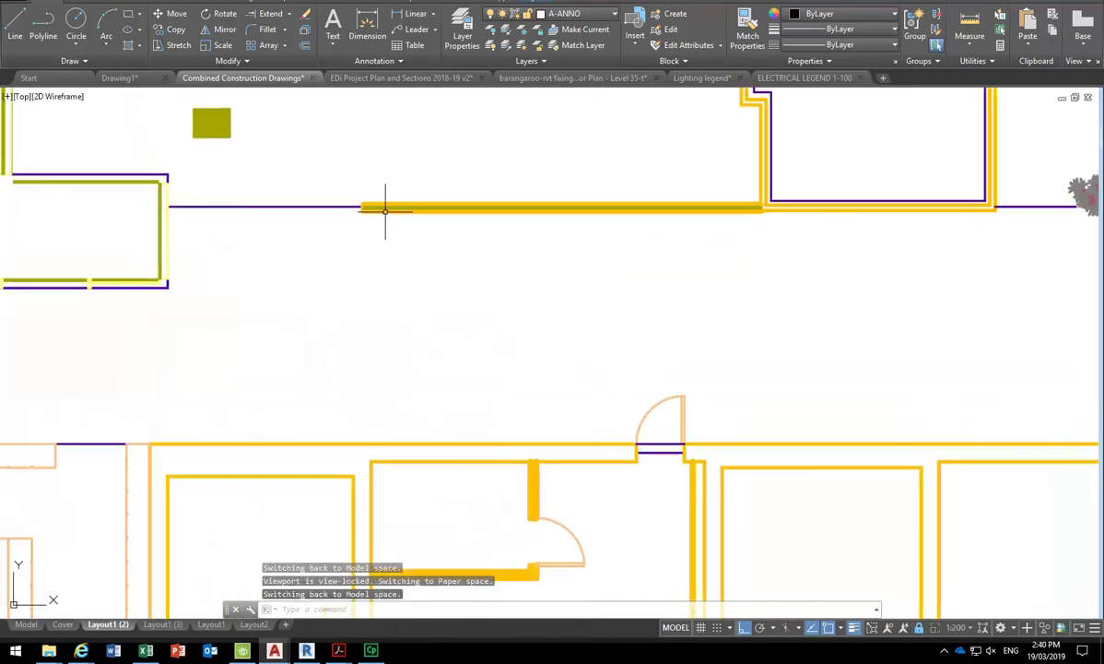
pyautogui.click(395, 444)
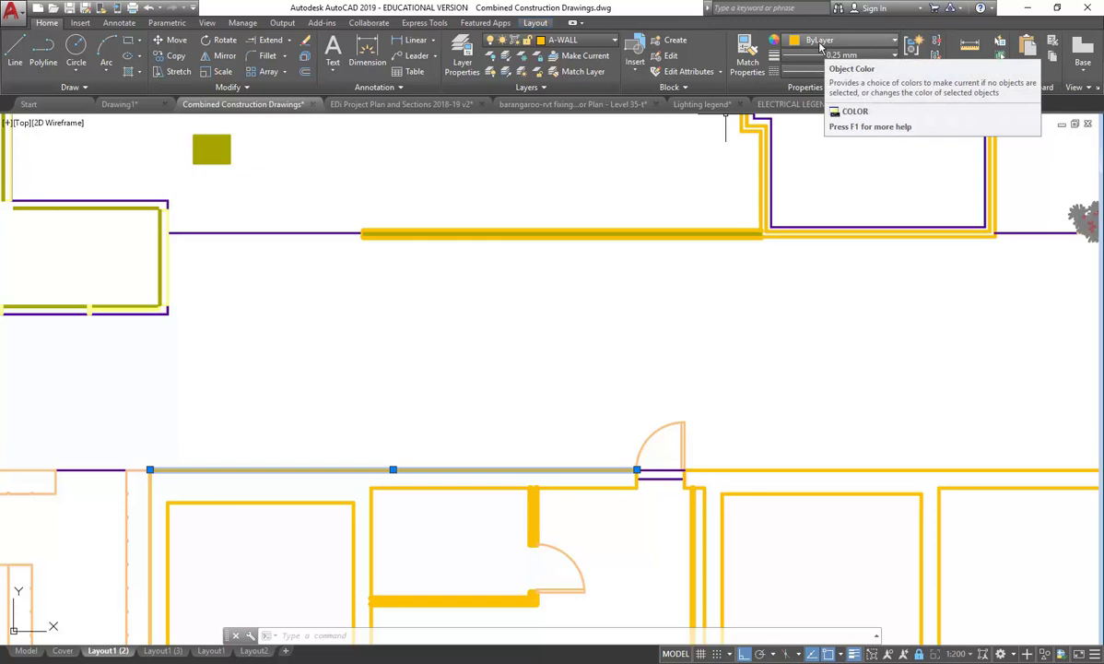
# - Confirm the wall line's colour and linetype are ByLayer, check its lineweight, then zoom out
pyautogui.click(820, 43)
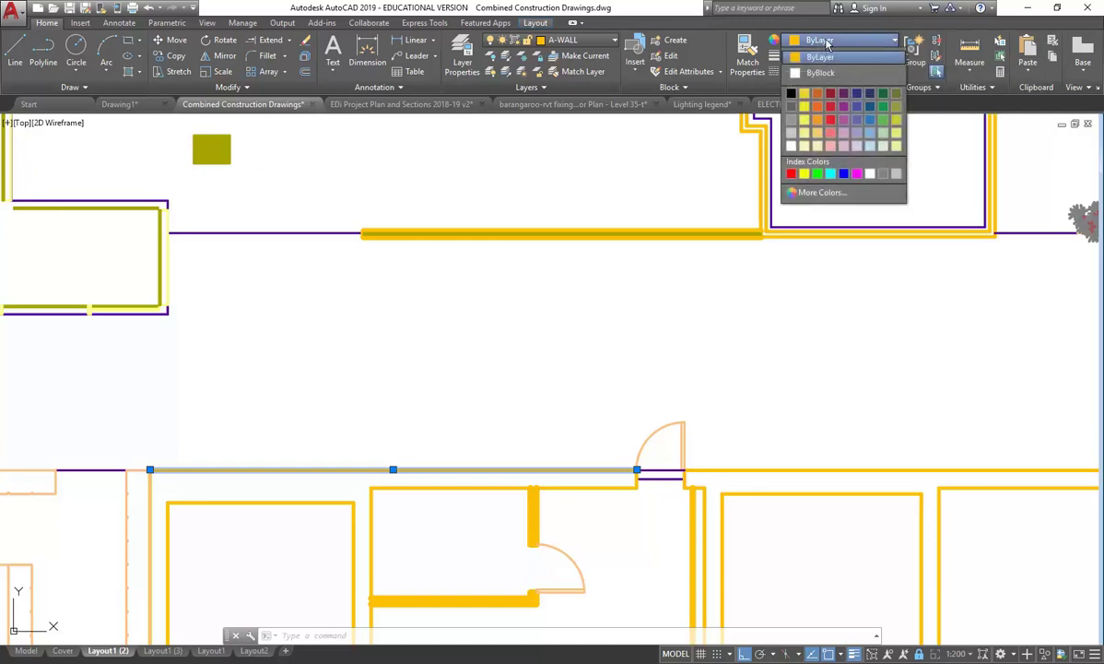
pyautogui.click(826, 41)
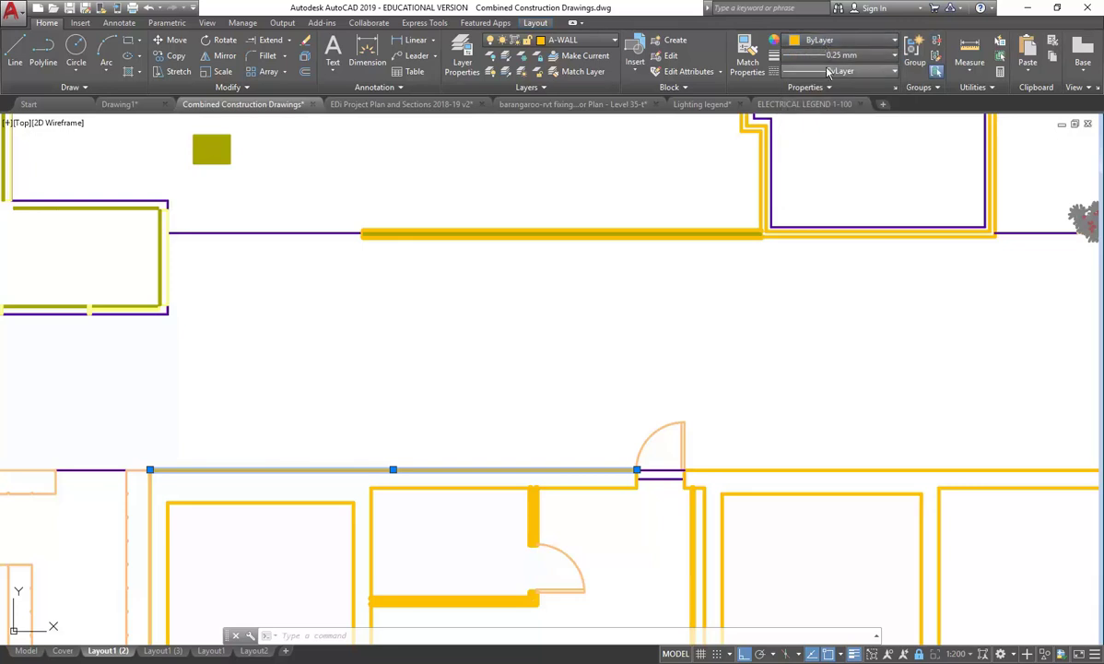
pyautogui.click(837, 72)
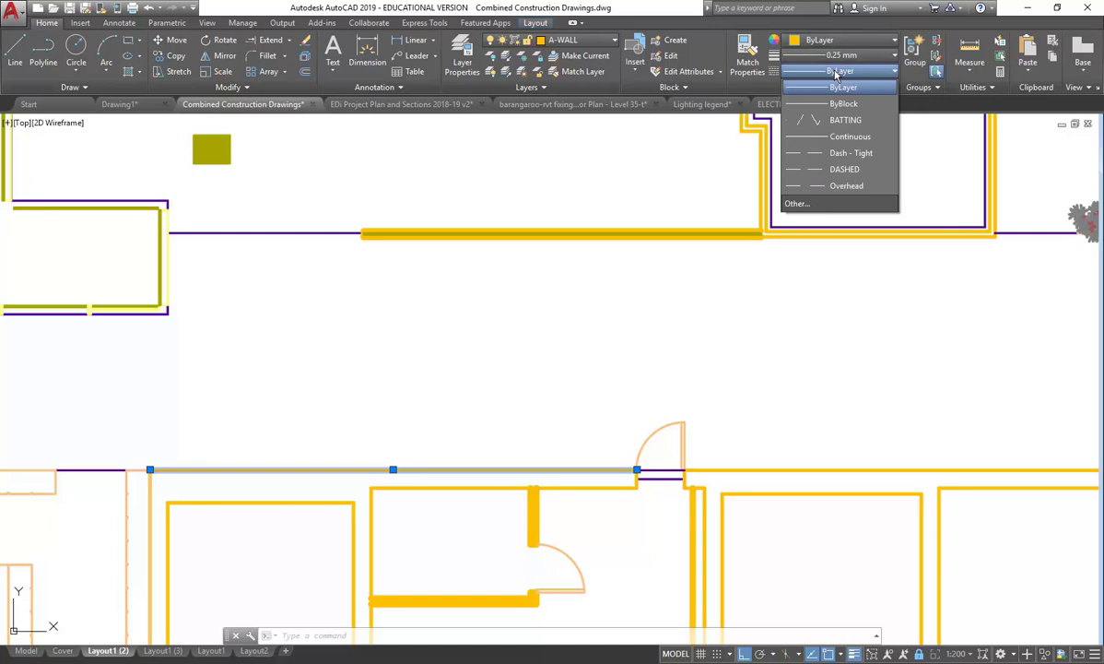
pyautogui.click(837, 74)
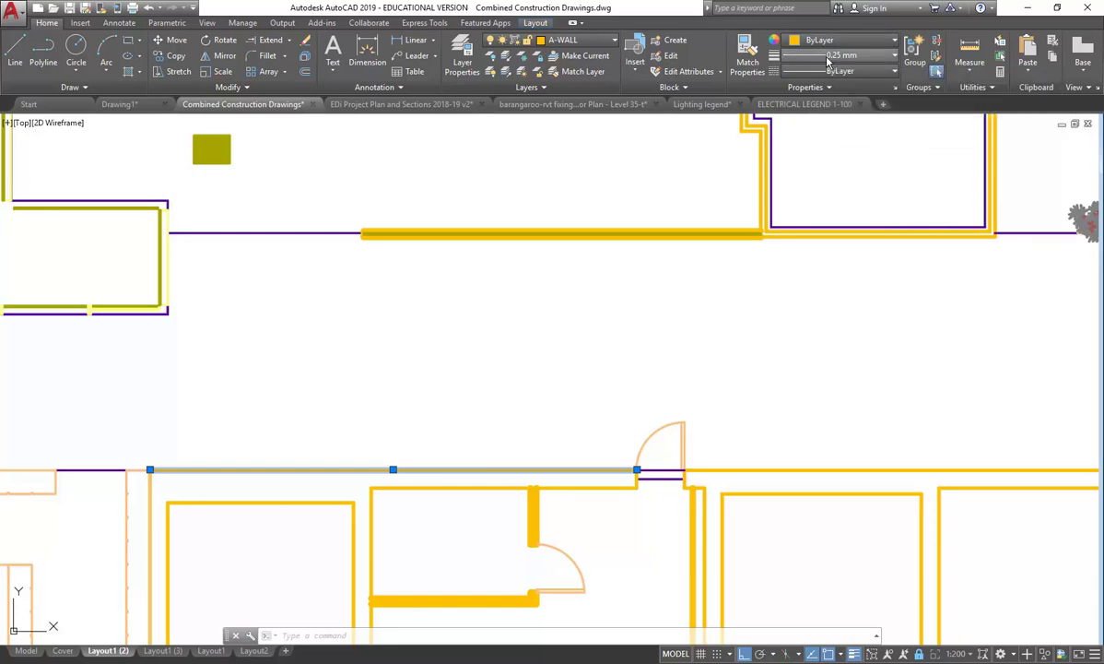
pyautogui.click(828, 56)
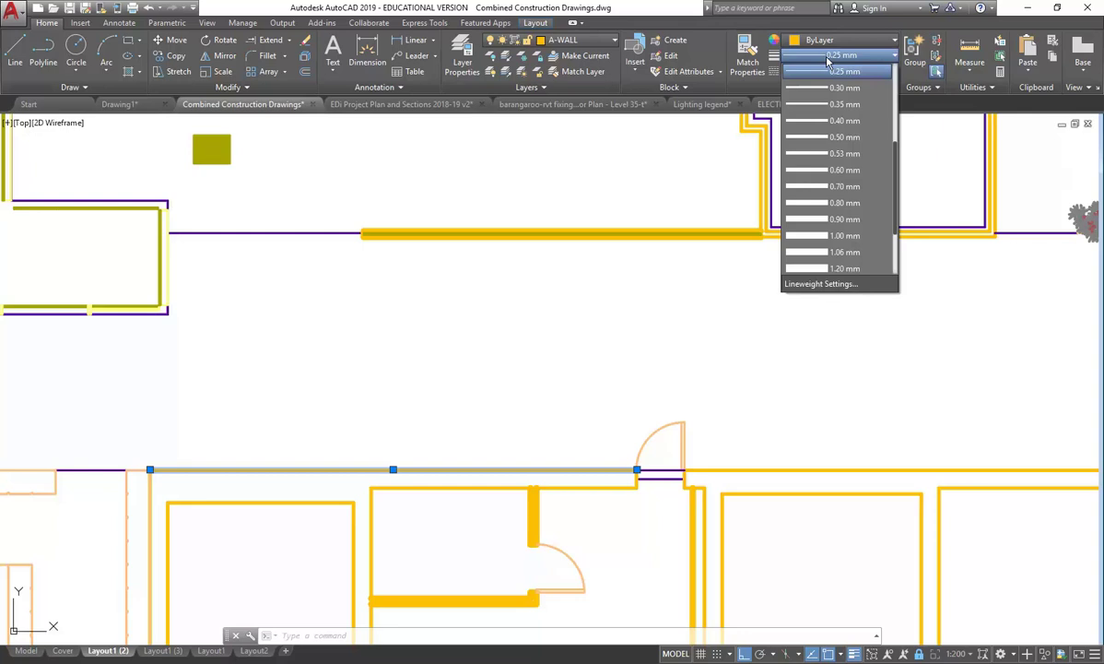
pyautogui.scroll(-5, 548, 407)
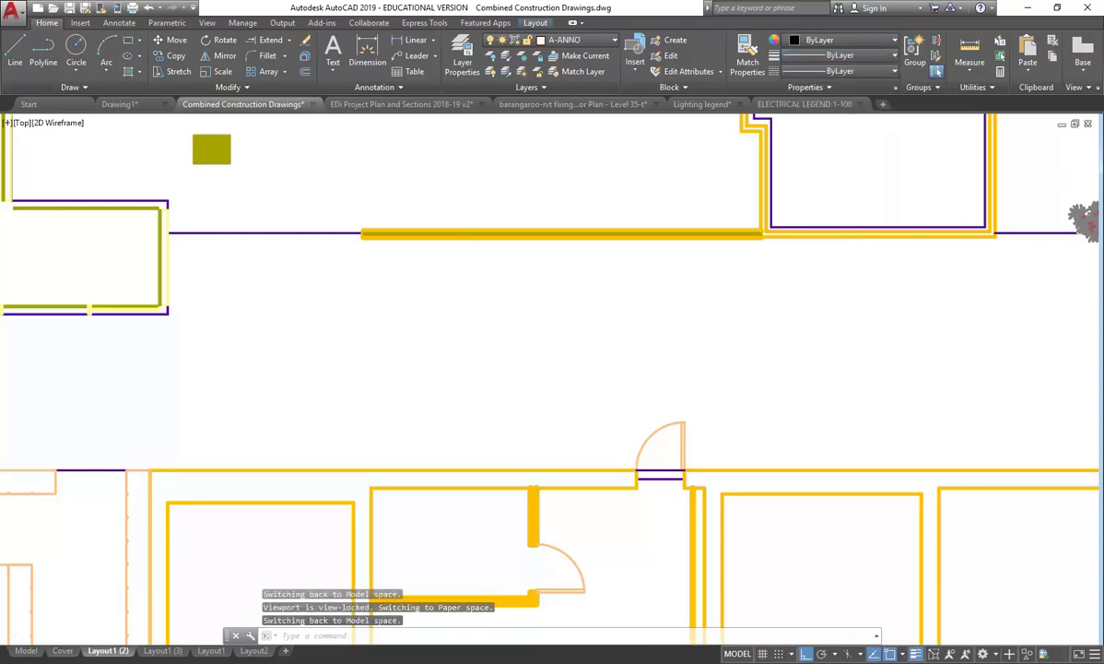
pyautogui.scroll(-1, 548, 406)
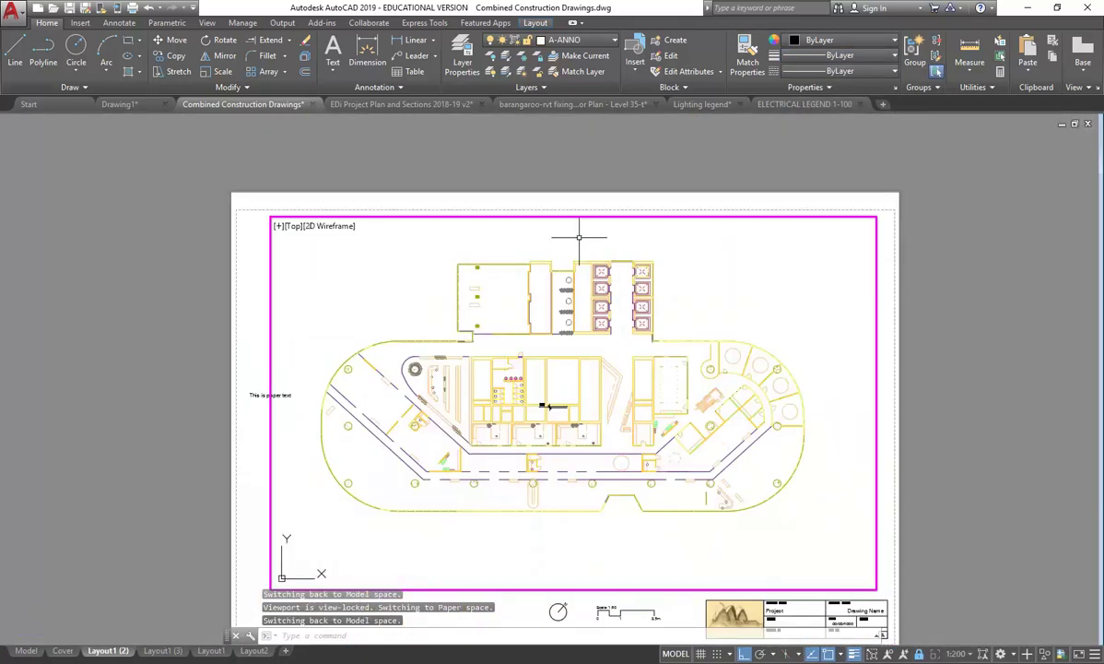
# - Window-select the whole floor plan and set its lineweight to ByLayer, checking the linetype list
pyautogui.click(853, 232)
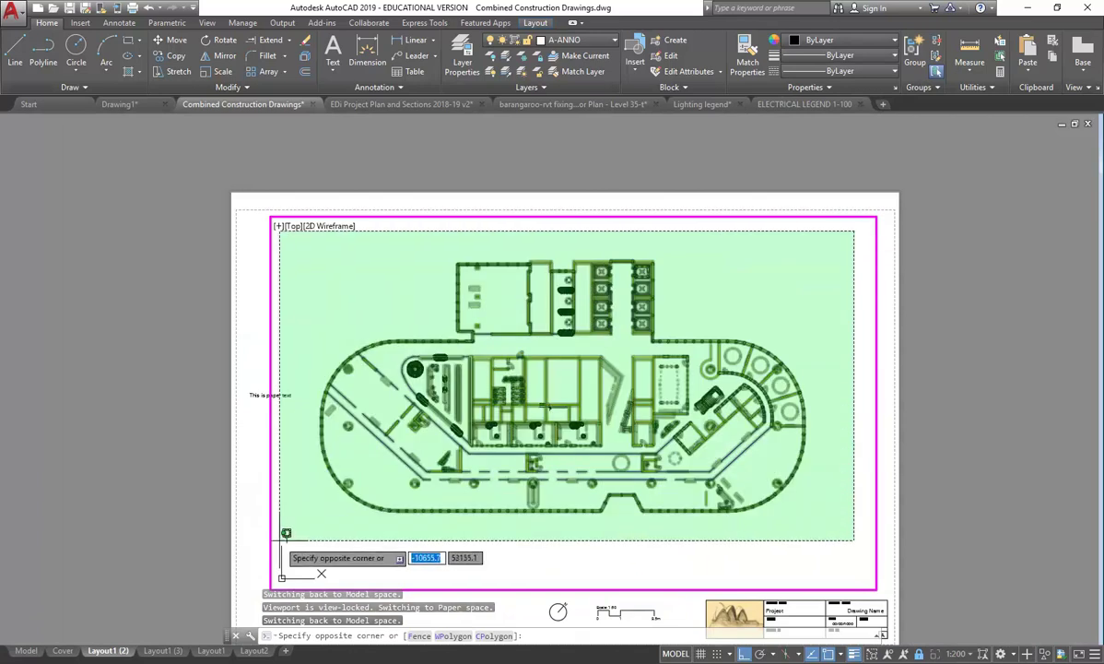
pyautogui.click(305, 536)
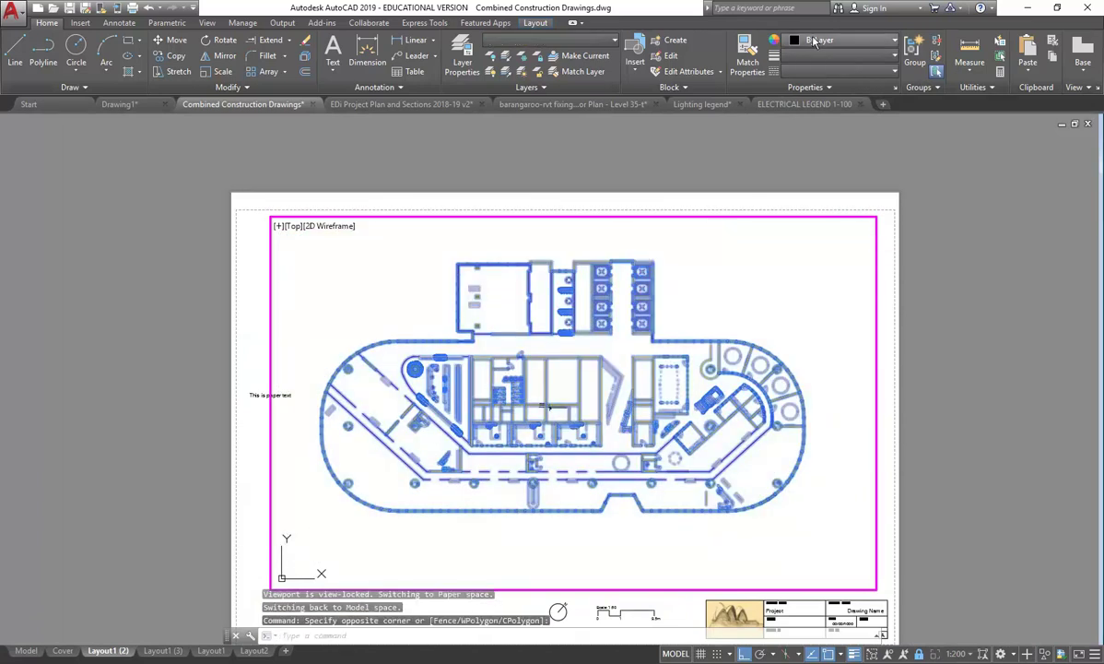
pyautogui.click(839, 56)
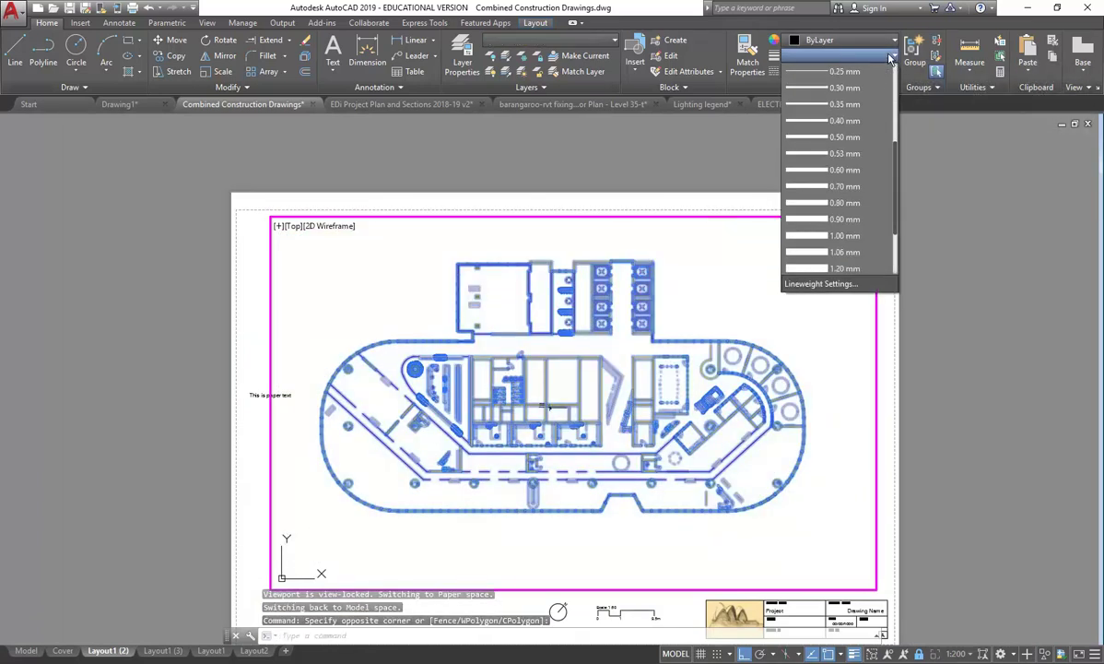
pyautogui.scroll(3, 878, 108)
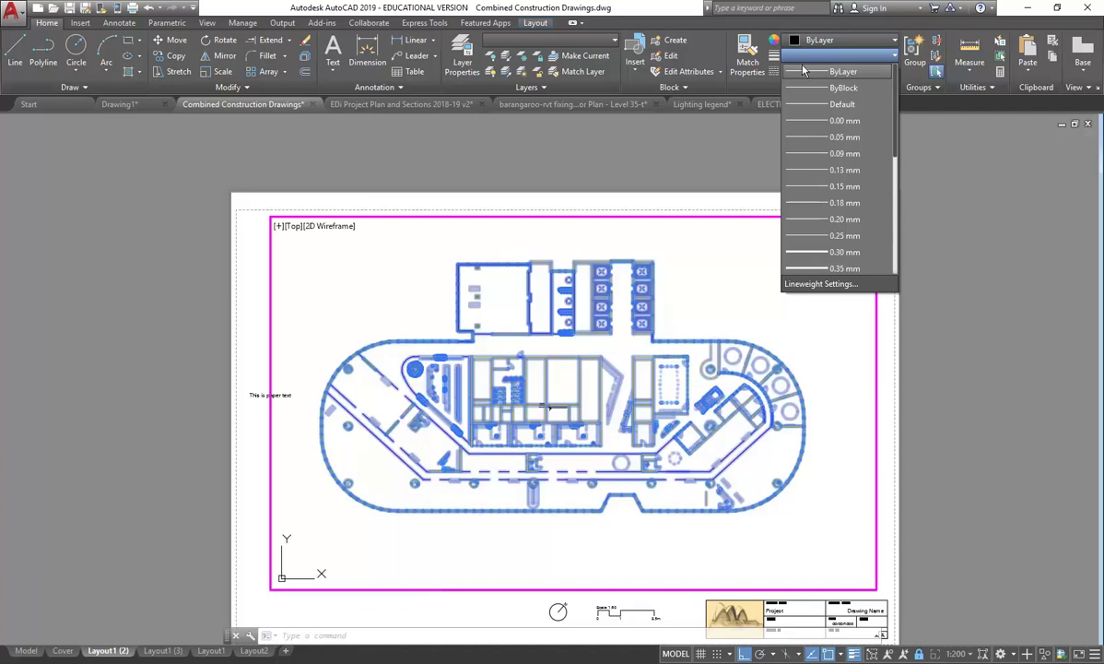
pyautogui.click(803, 71)
pyautogui.click(864, 71)
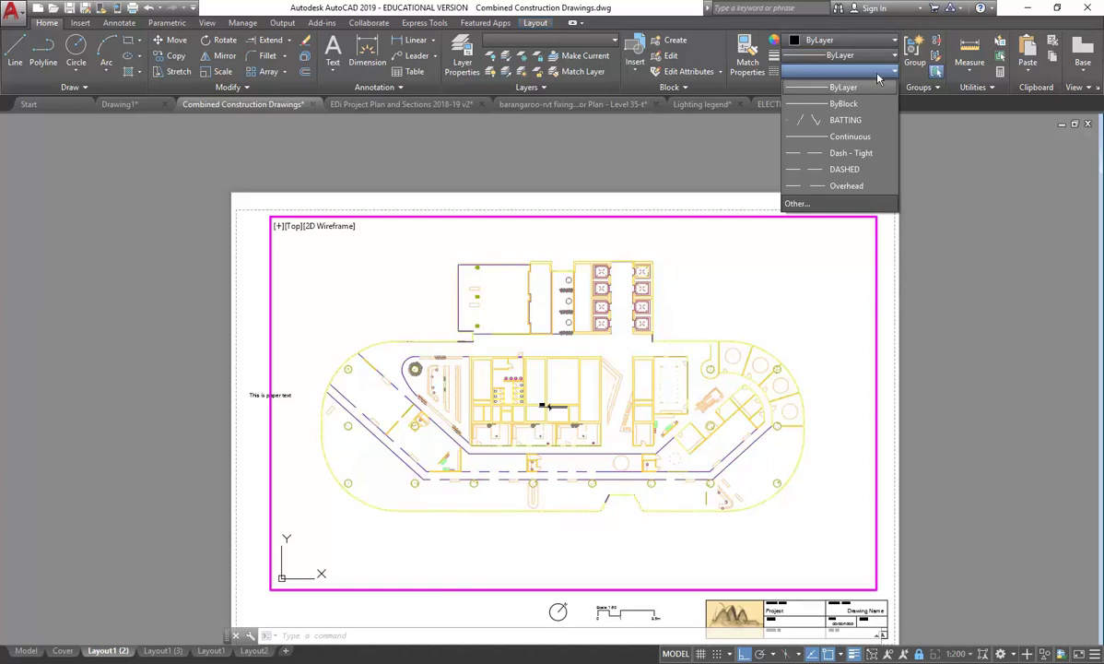
pyautogui.click(318, 591)
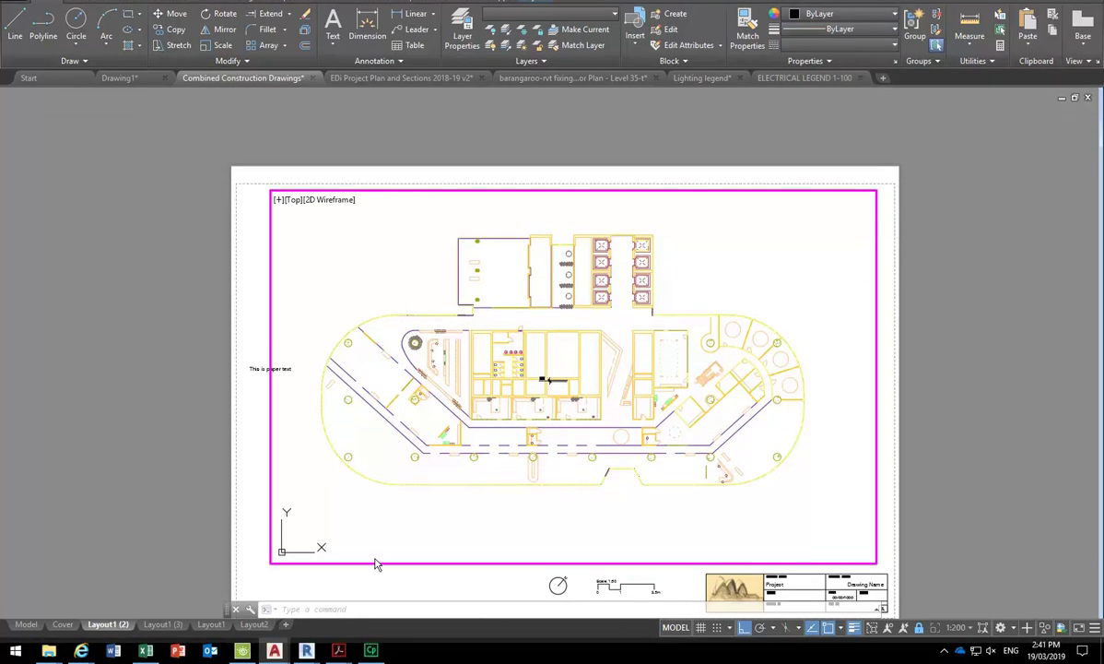
# - Enter the viewport, undo an accidental move of the floor plan with Ctrl+Z, and zoom in
pyautogui.doubleClick(521, 451)
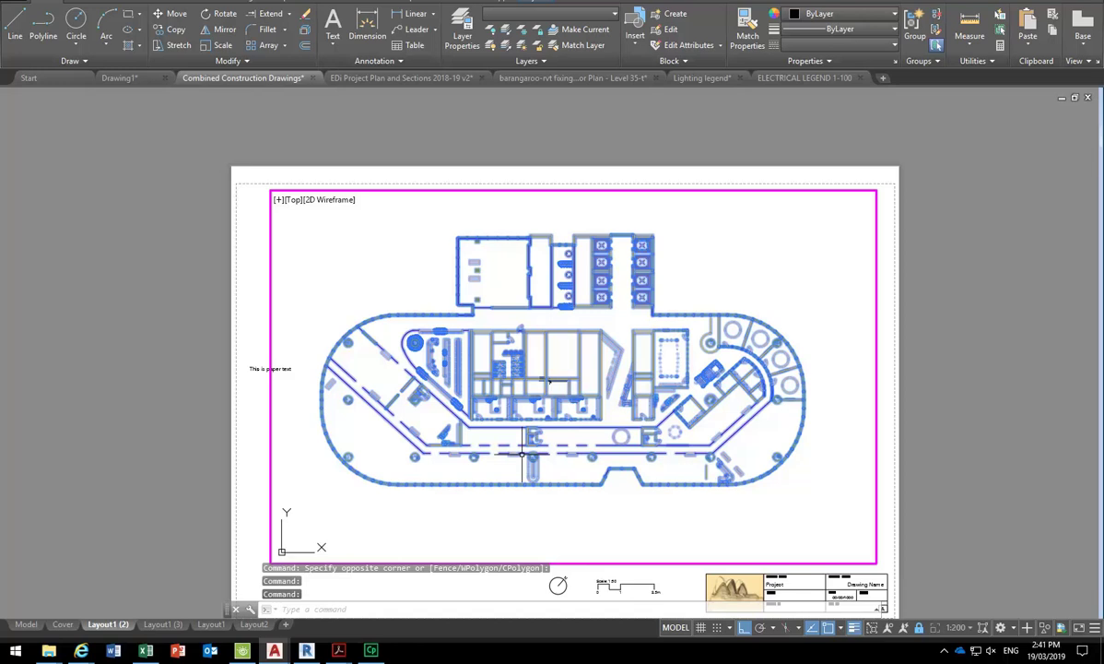
pyautogui.moveTo(523, 452); pyautogui.dragTo(420, 316)
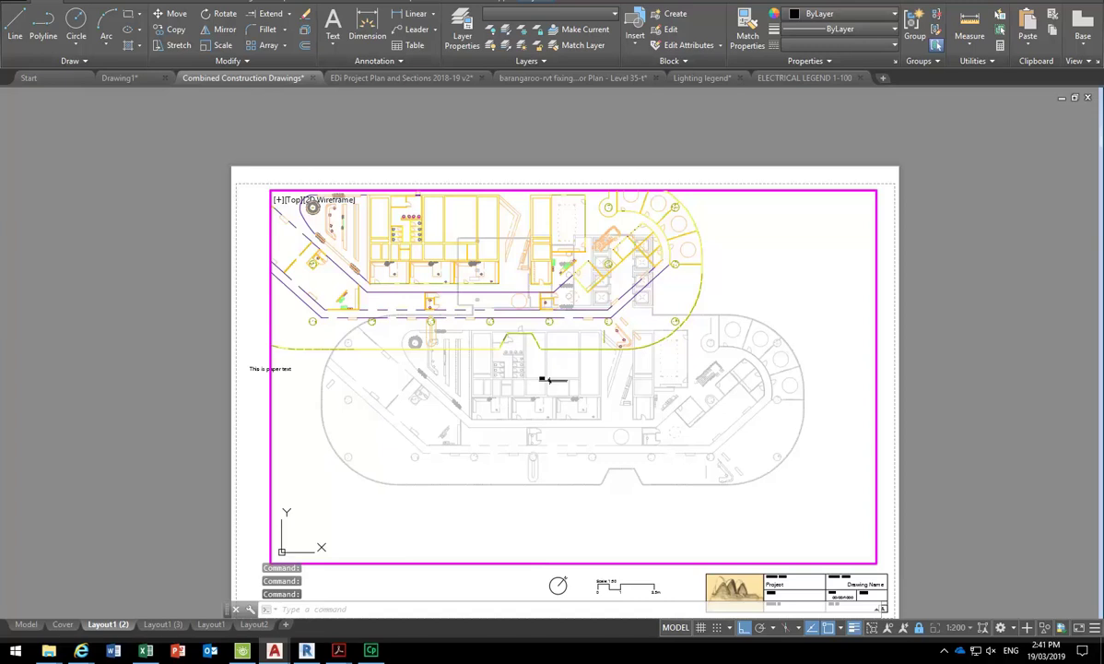
pyautogui.moveTo(415, 342); pyautogui.dragTo(414, 342)
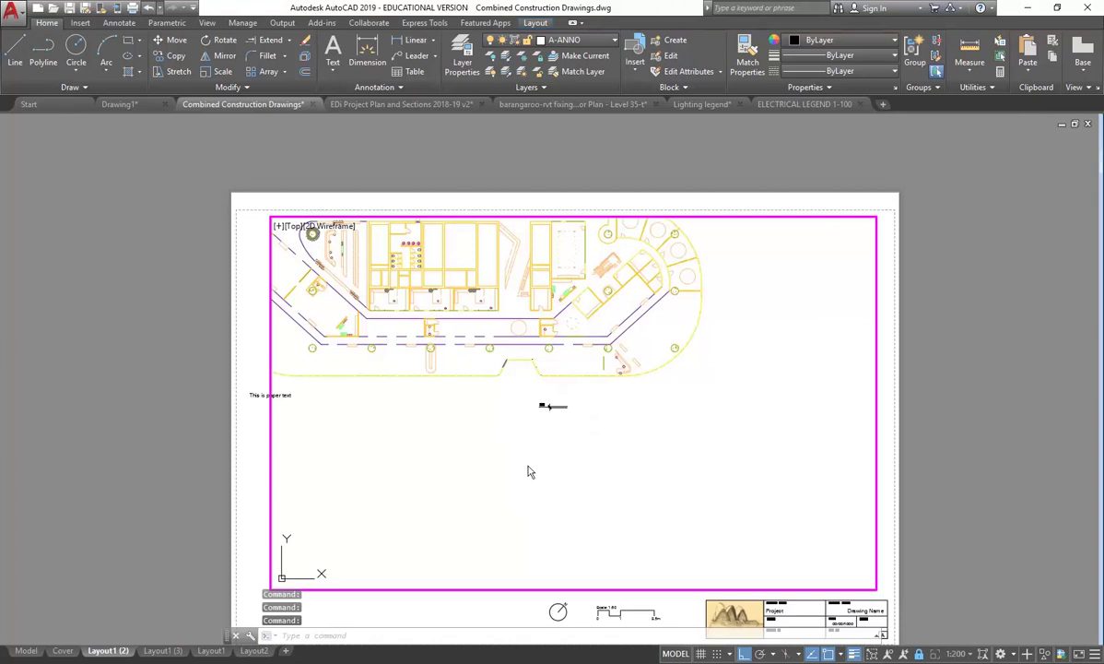
pyautogui.hotkey('ctrl', 'z')
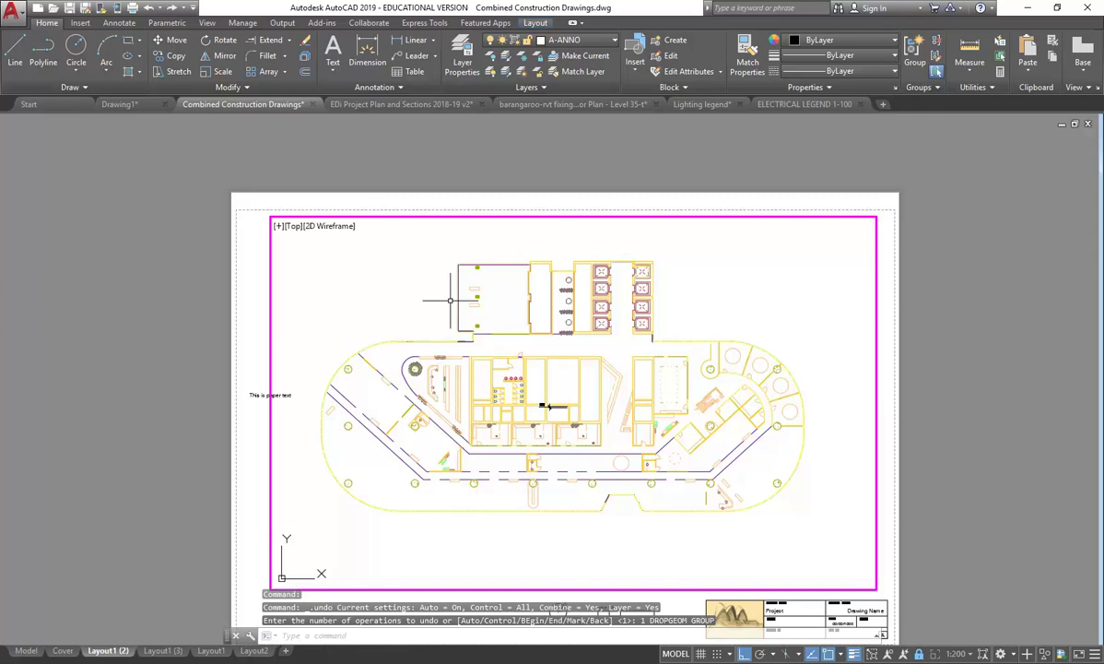
pyautogui.scroll(2, 428, 313)
pyautogui.scroll(4, 493, 365)
pyautogui.scroll(2, 507, 293)
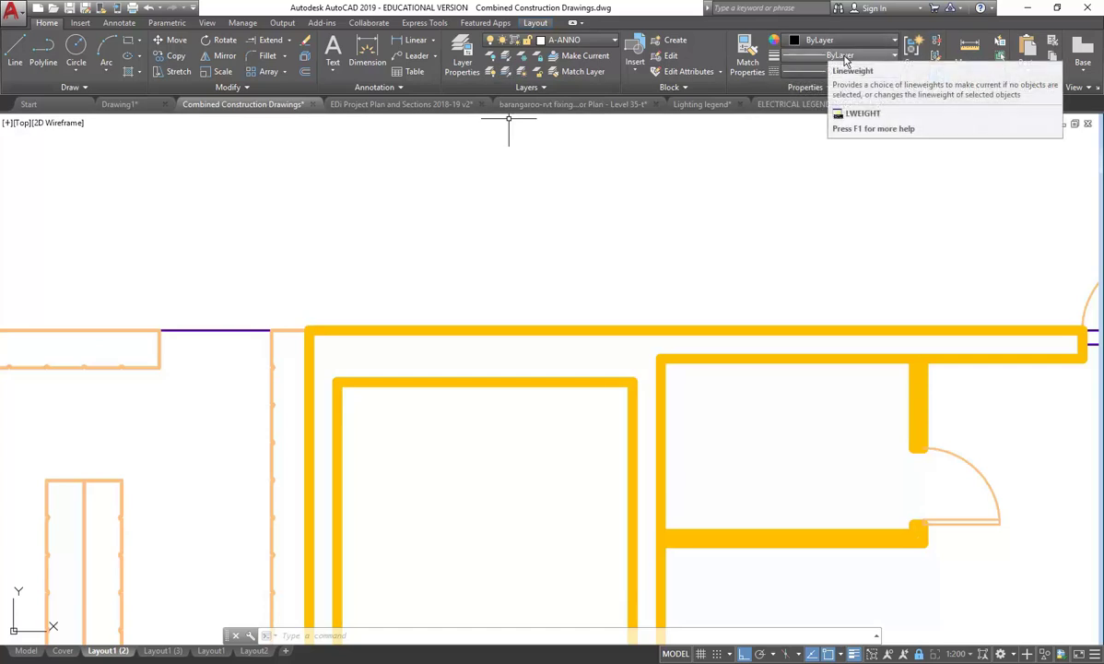
# - Change the A-WALL layer's lineweight to 0.35 mm and close the layer properties list
pyautogui.click(462, 57)
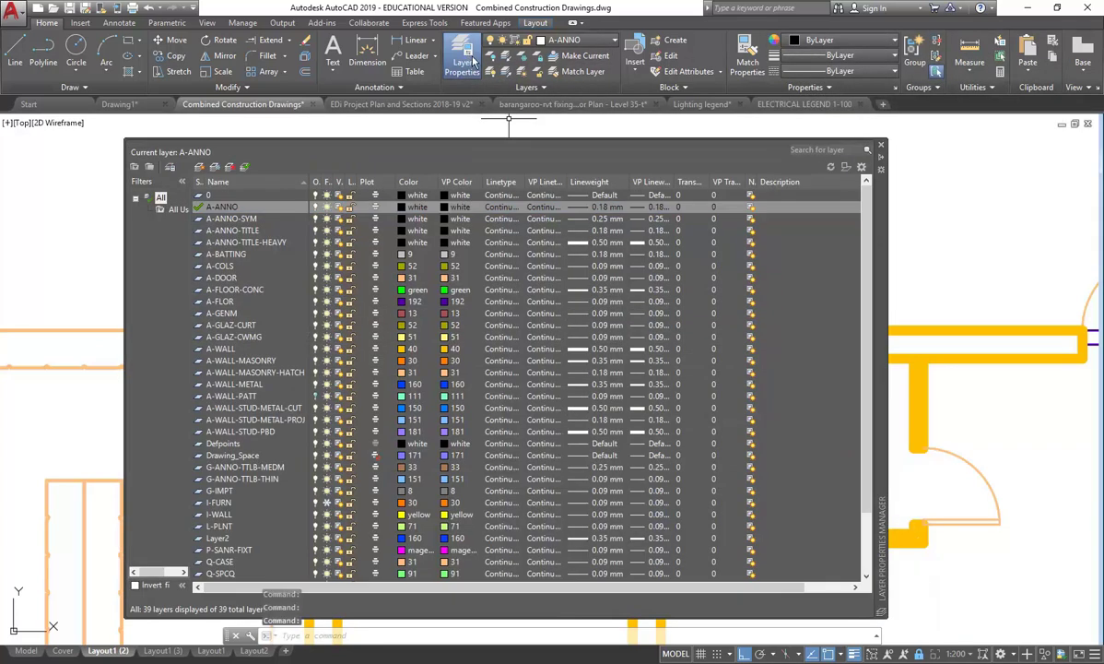
pyautogui.click(514, 349)
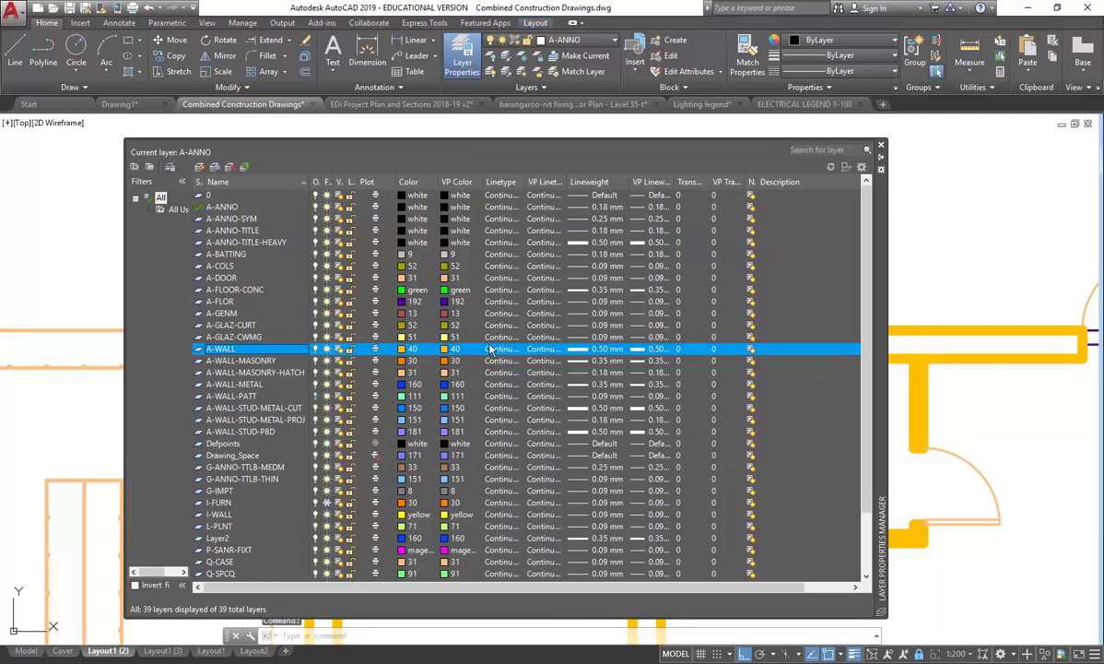
pyautogui.click(587, 348)
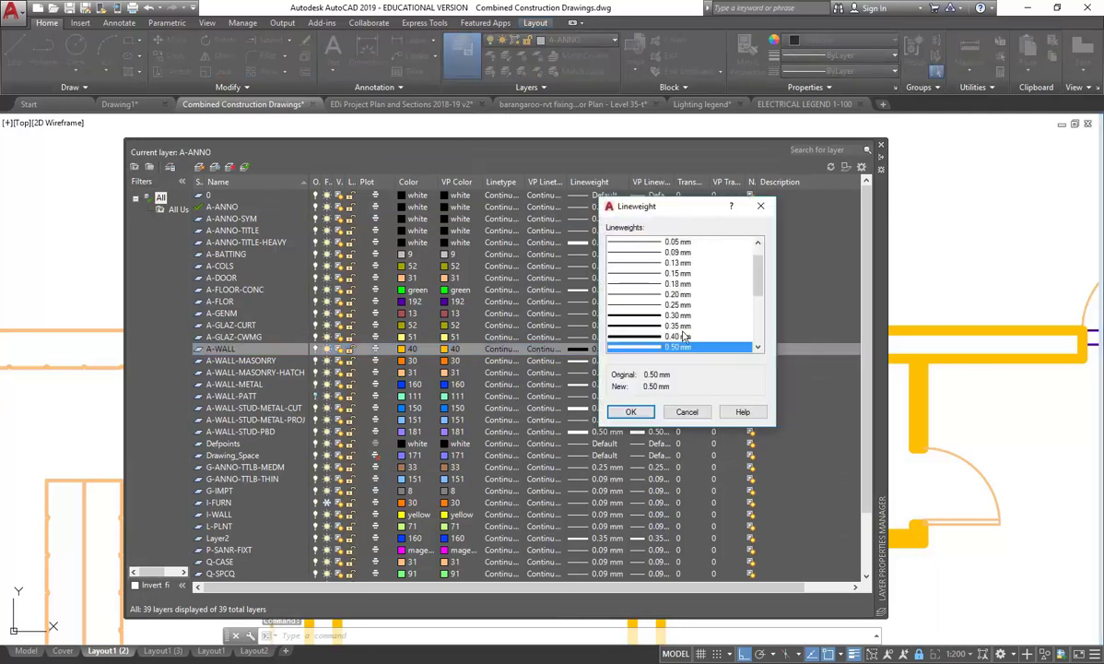
pyautogui.click(645, 326)
pyautogui.scroll(-1, 642, 315)
pyautogui.click(630, 411)
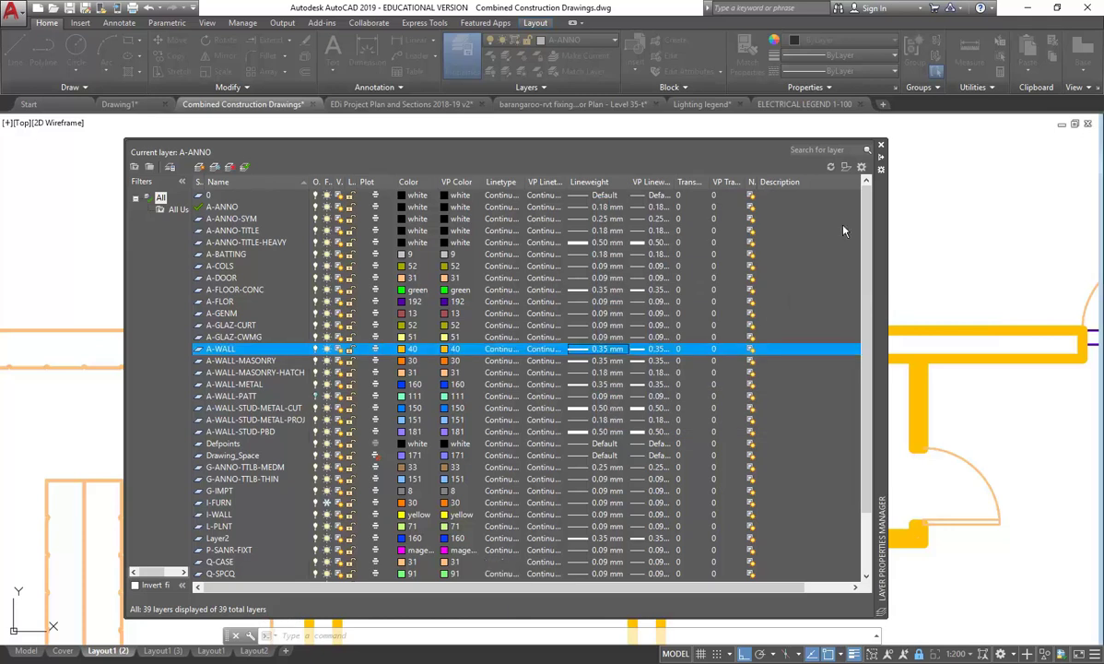
pyautogui.click(881, 147)
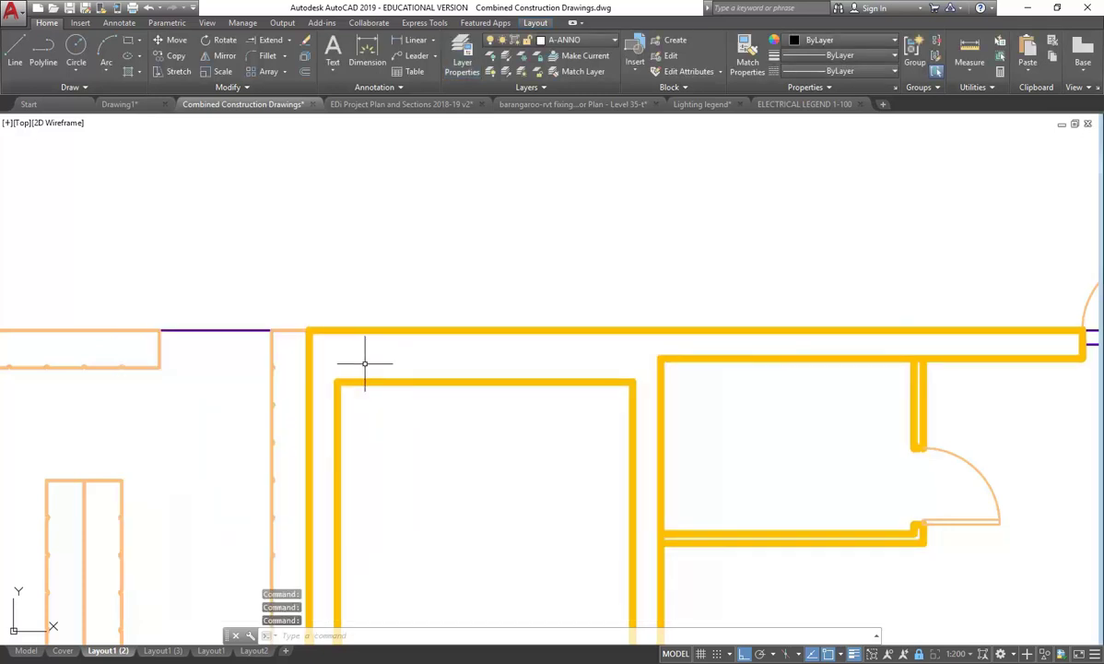
# - Review the available lineweight values in the Properties panel without changing anything
pyautogui.scroll(-2, 436, 257)
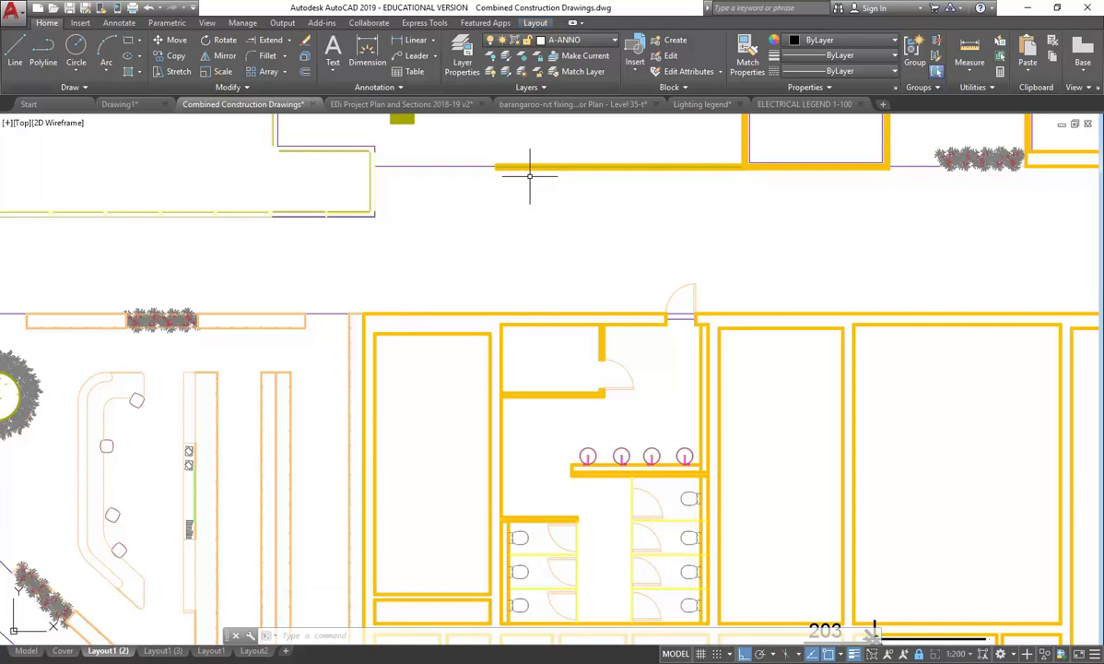
pyautogui.click(840, 55)
pyautogui.scroll(-5, 869, 205)
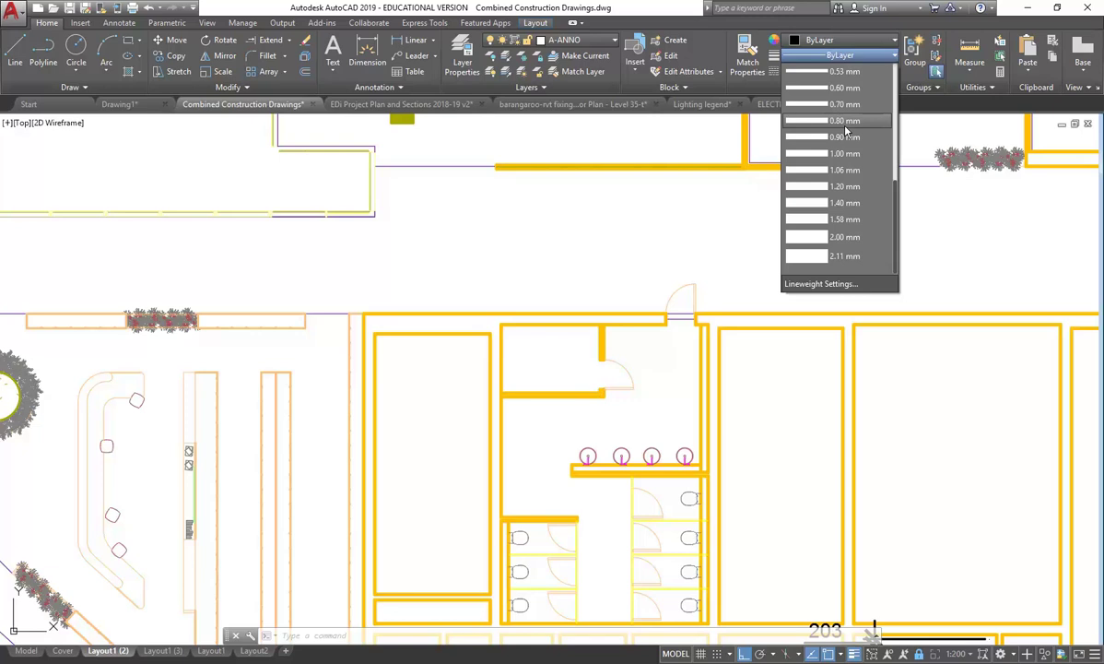
pyautogui.press('Escape')
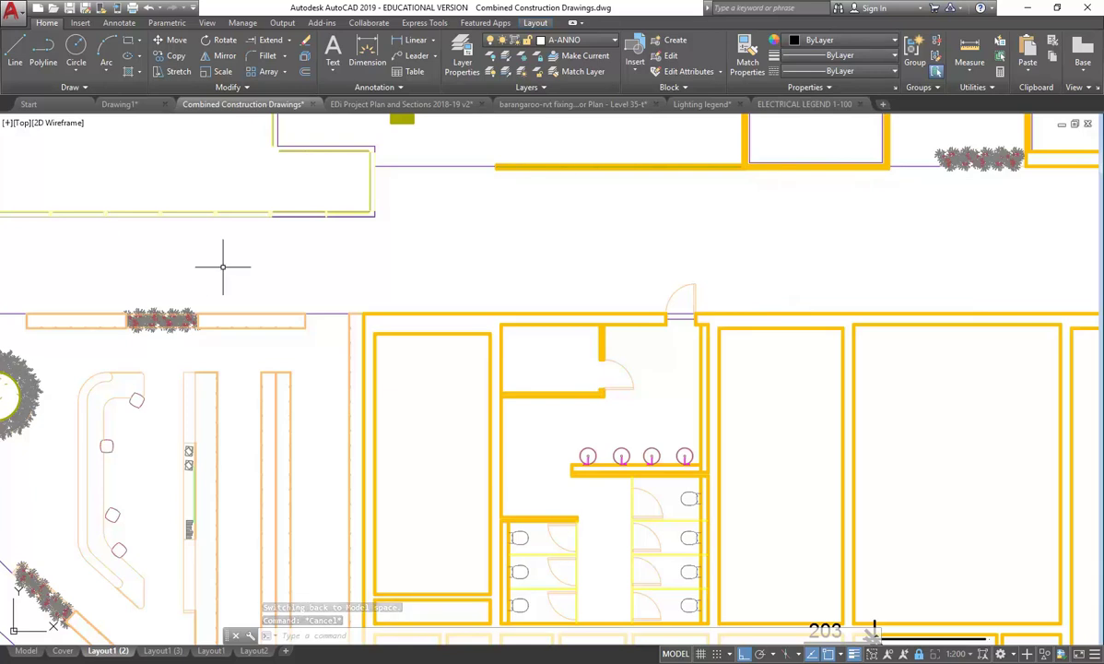
# - Zoom around the plan lines and reopen the layer properties list
pyautogui.scroll(-2, 222, 266)
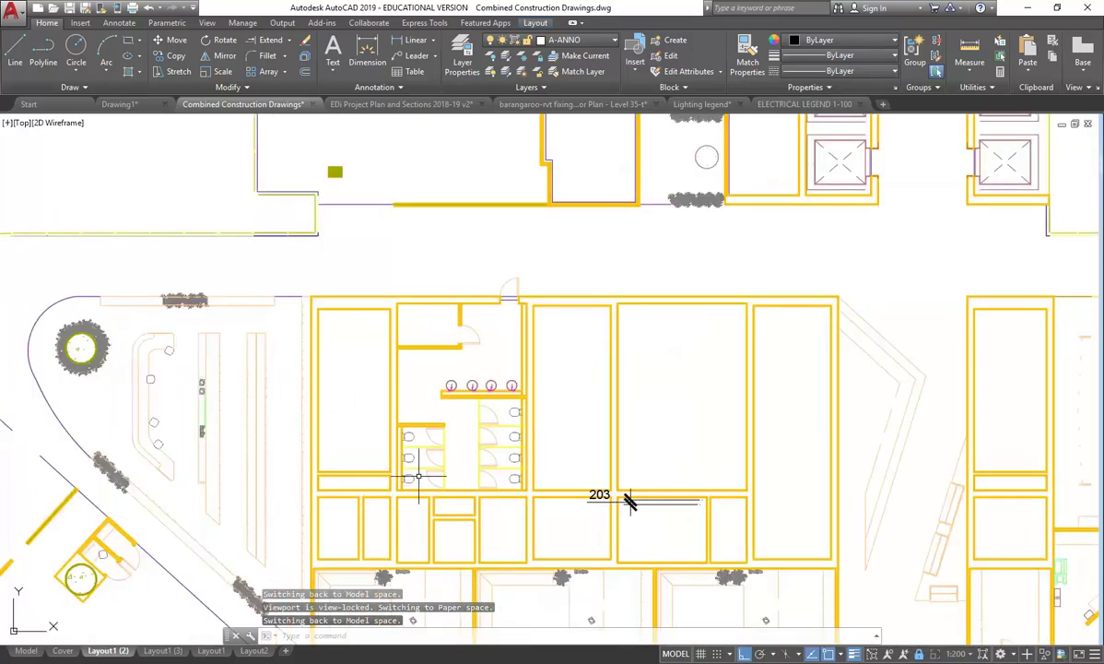
pyautogui.scroll(3, 431, 468)
pyautogui.scroll(-2, 305, 365)
pyautogui.scroll(-2, 491, 522)
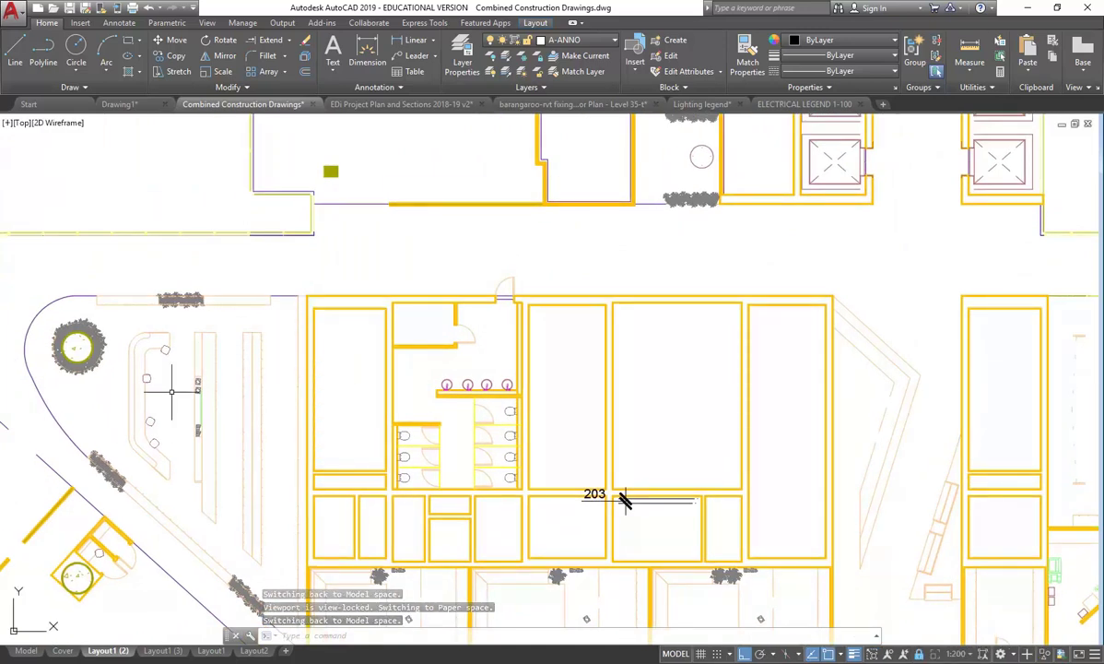
pyautogui.scroll(4, 170, 391)
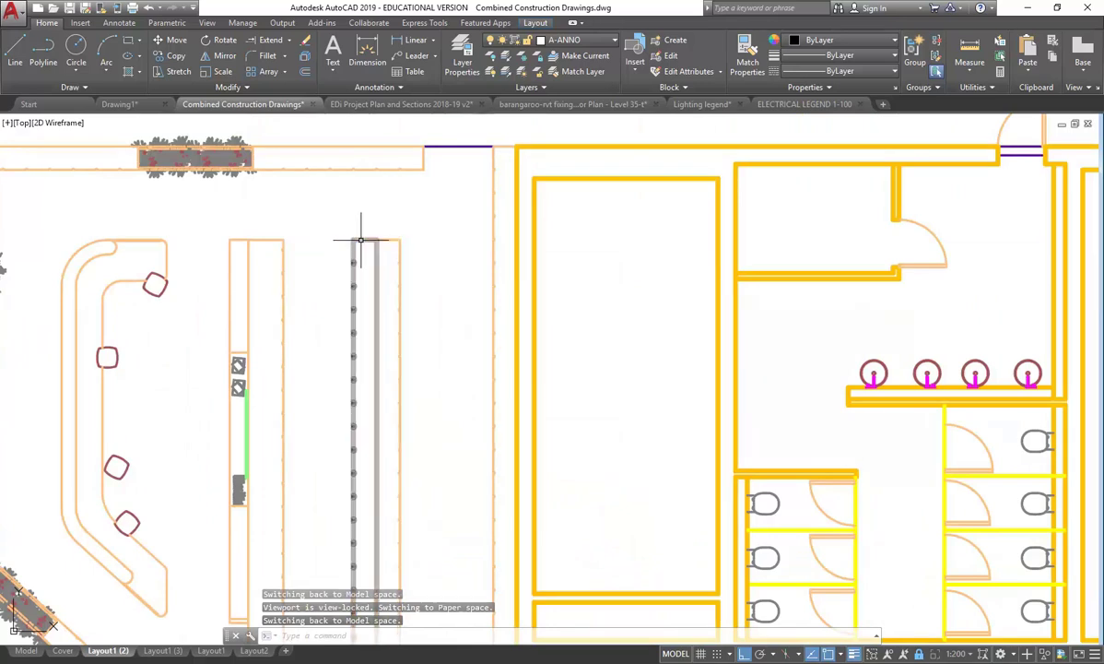
pyautogui.moveTo(360, 241)
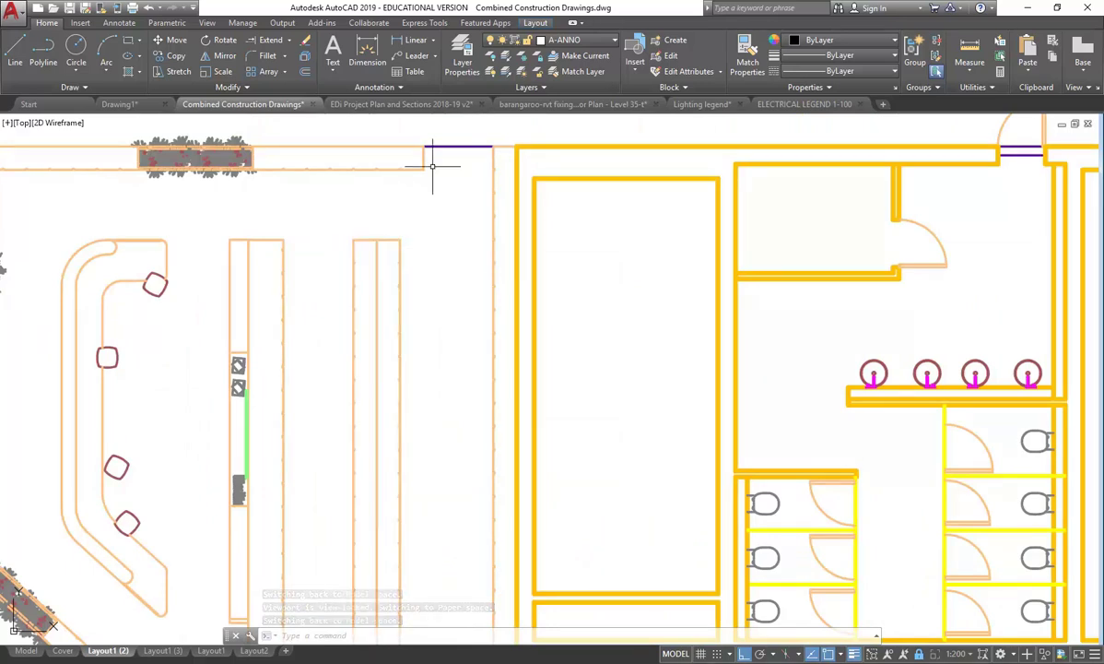
pyautogui.click(461, 63)
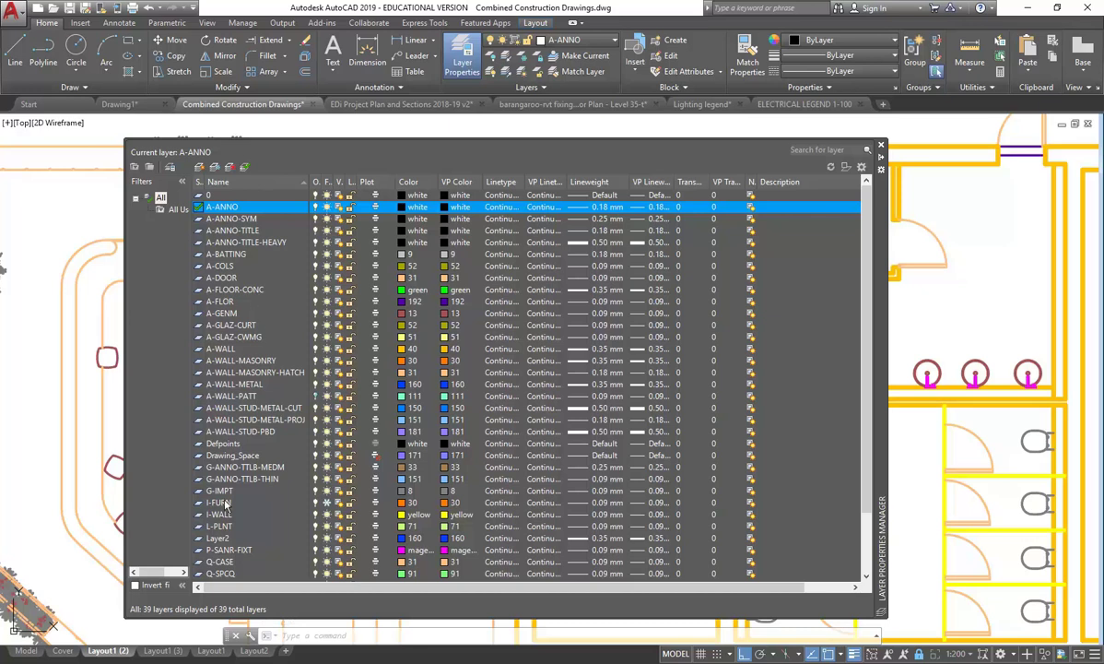
# - Select the teal A-WALL-PATT hatch strip along the top wall
pyautogui.click(231, 397)
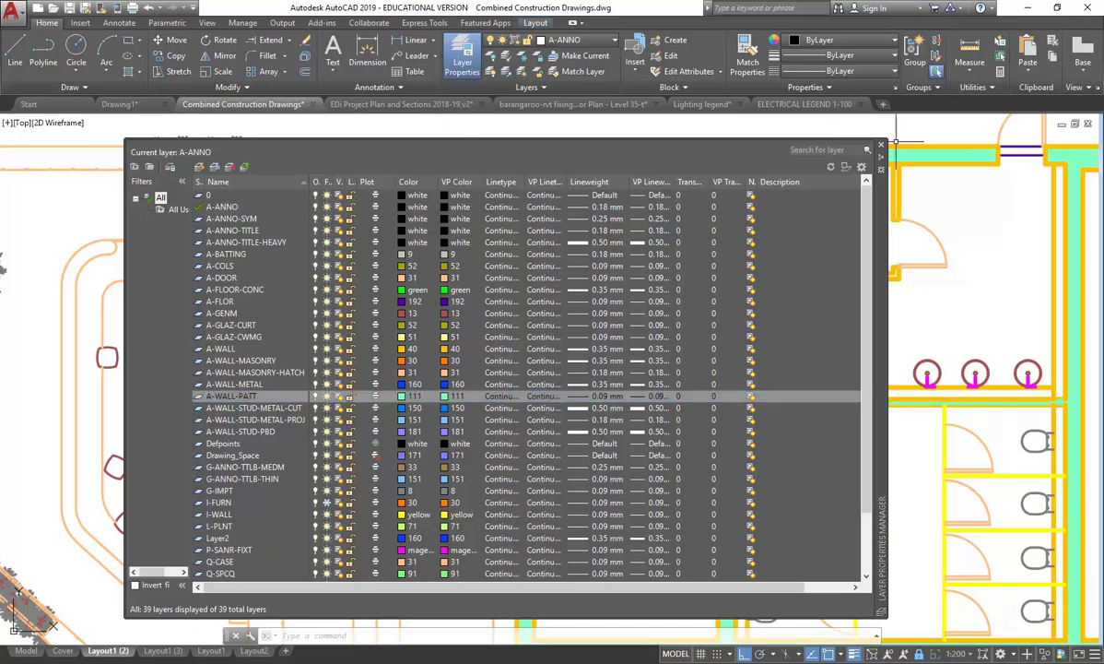
pyautogui.click(880, 145)
pyautogui.click(554, 149)
pyautogui.click(565, 164)
pyautogui.moveTo(593, 148); pyautogui.dragTo(464, 210, button='middle')
pyautogui.scroll(4, 463, 210)
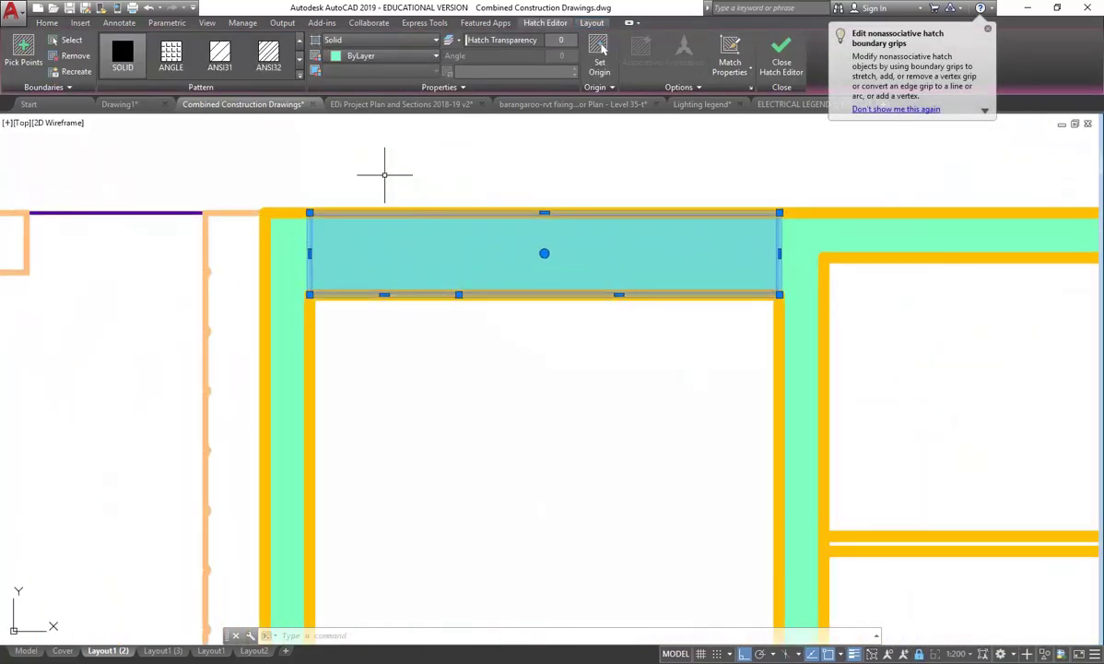
# - Try the AR-CONC pattern on the wall hatch, then undo it back to solid fill
pyautogui.click(300, 79)
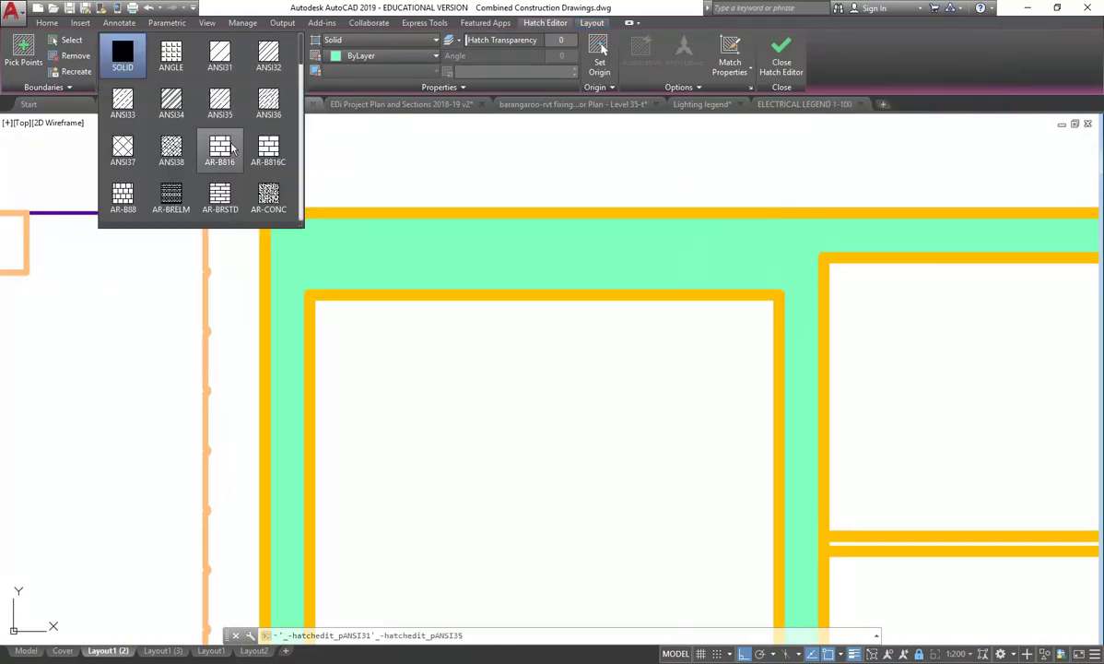
pyautogui.click(268, 194)
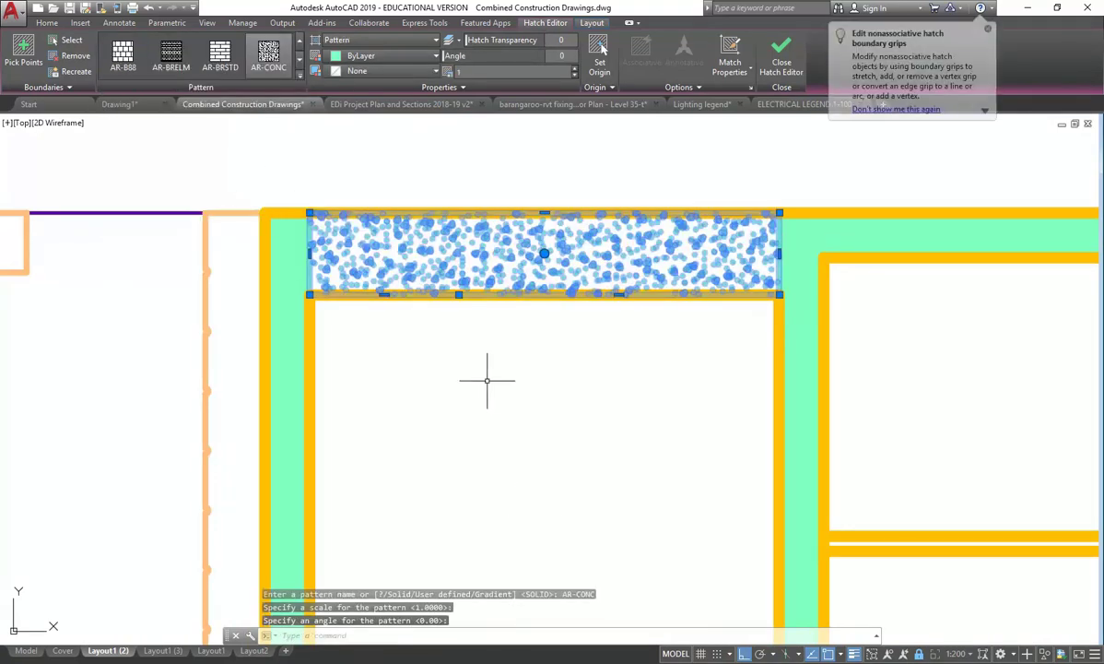
pyautogui.press('Escape')
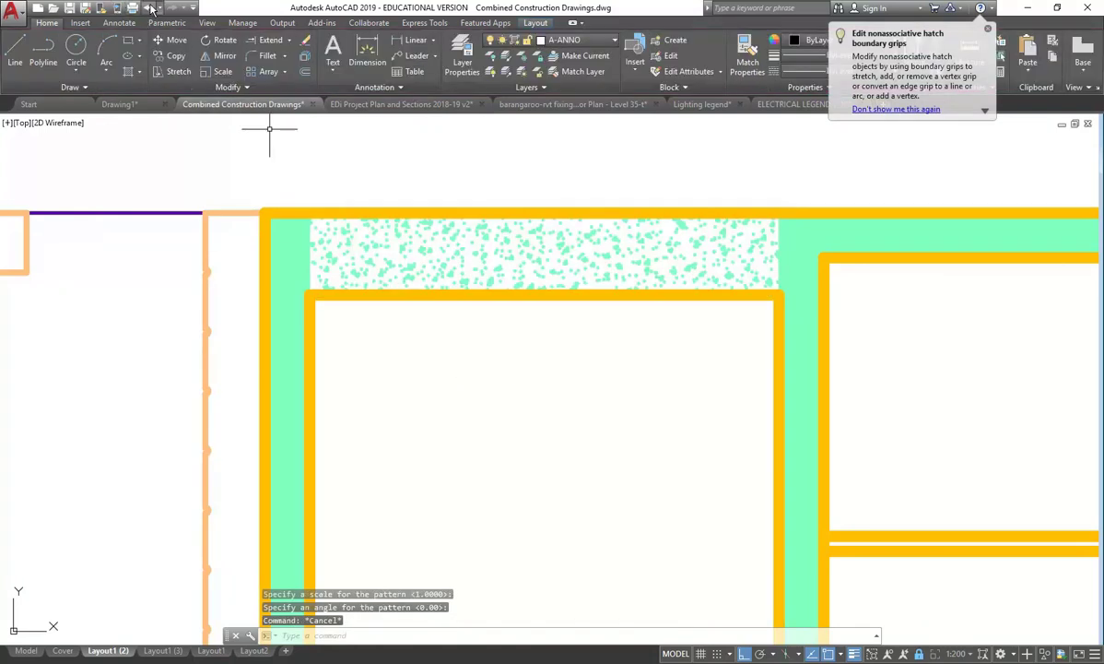
pyautogui.hotkey('ctrl', 'z')
pyautogui.click(391, 281)
pyautogui.scroll(-3, 408, 231)
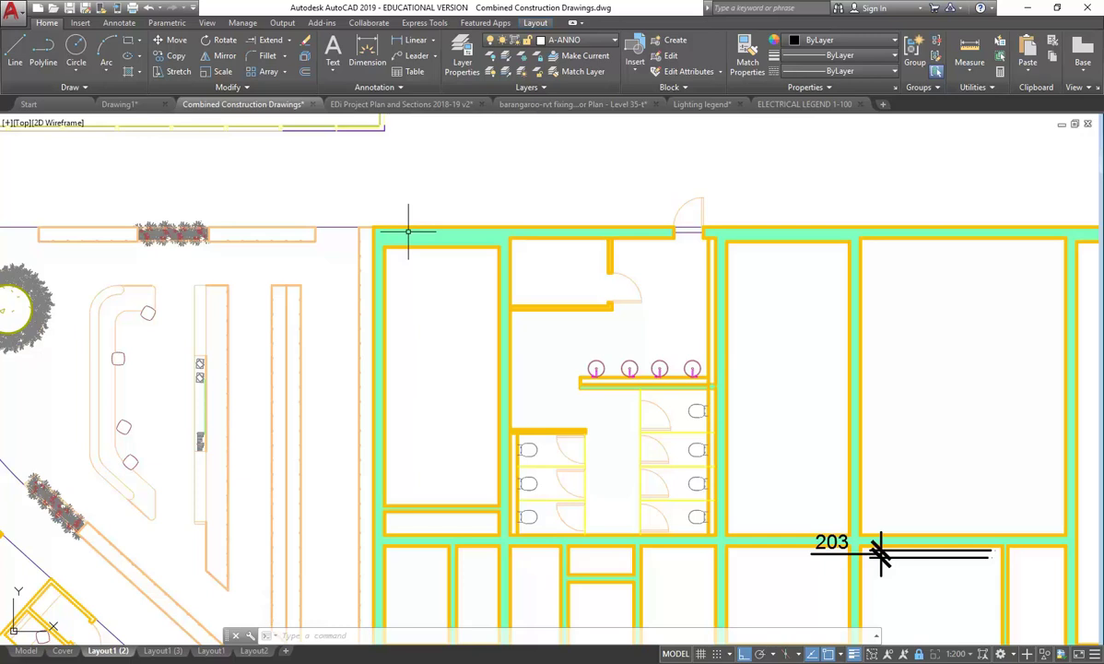
pyautogui.scroll(-6, 431, 234)
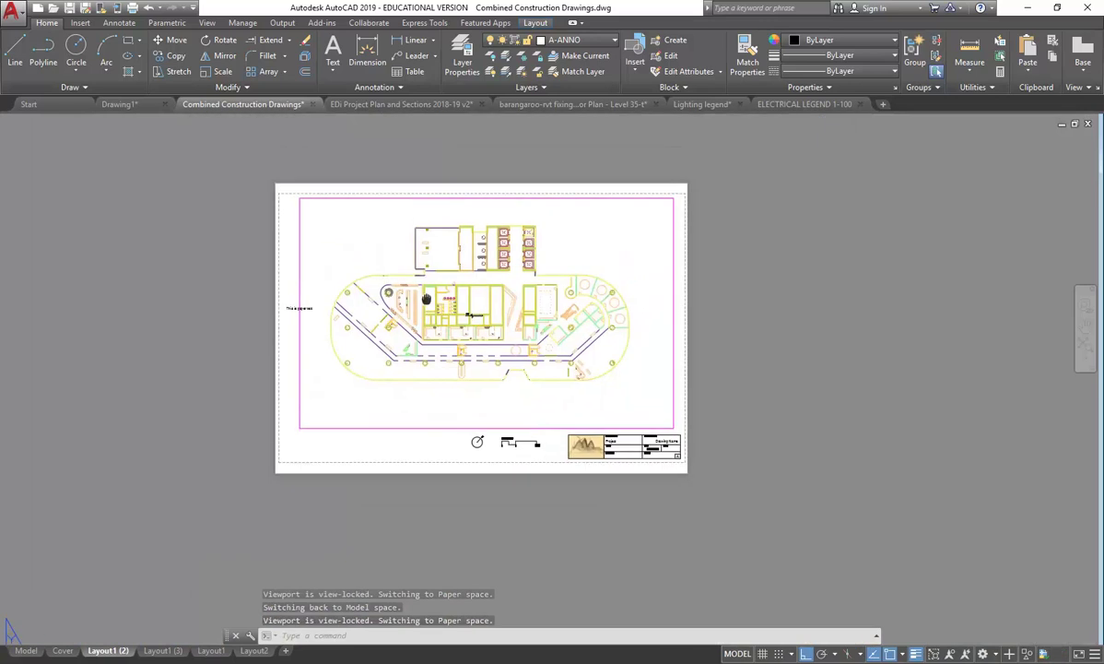
# - Crossing-select the whole floor plan in the viewport and set its lineweight to ByLayer
pyautogui.scroll(2, 426, 300)
pyautogui.click(762, 178)
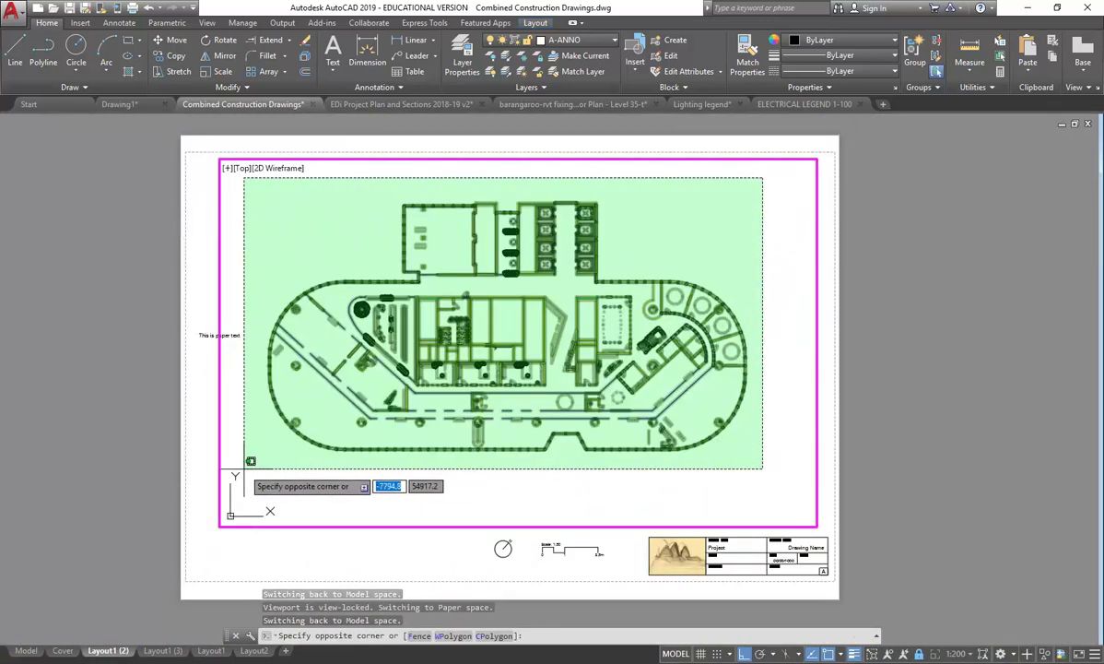
pyautogui.click(244, 467)
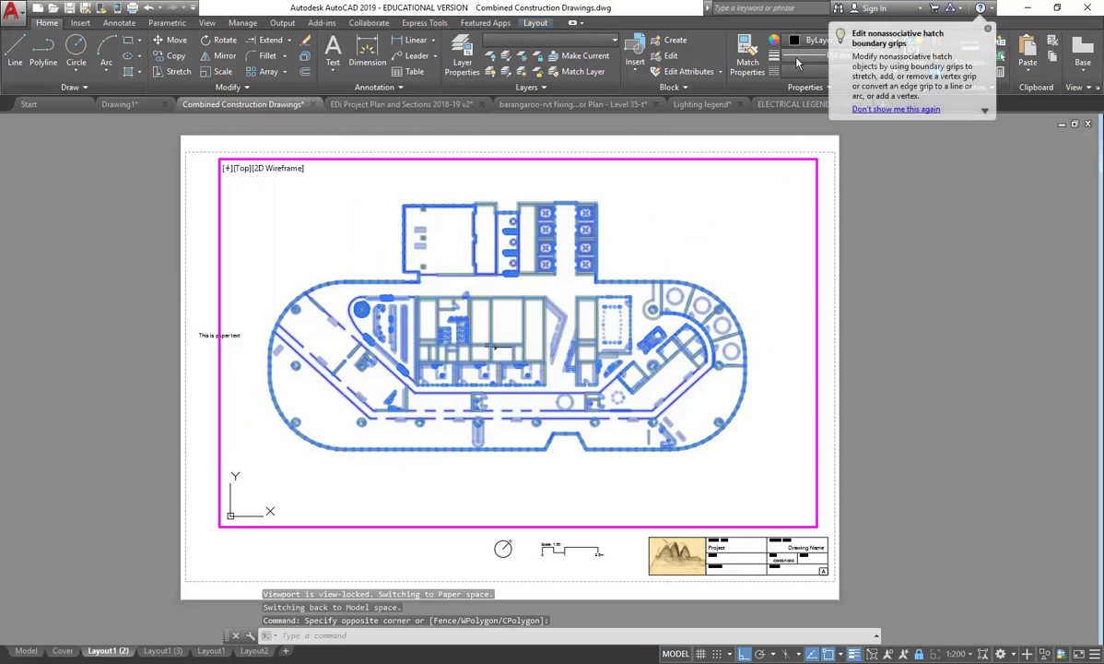
pyautogui.click(806, 71)
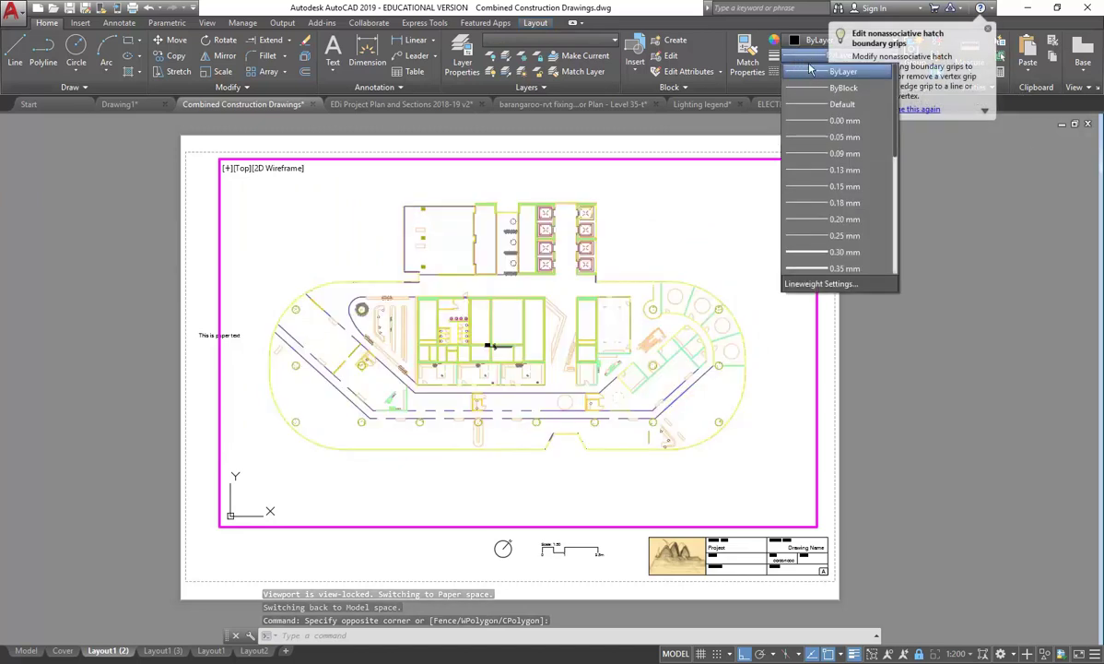
pyautogui.click(808, 73)
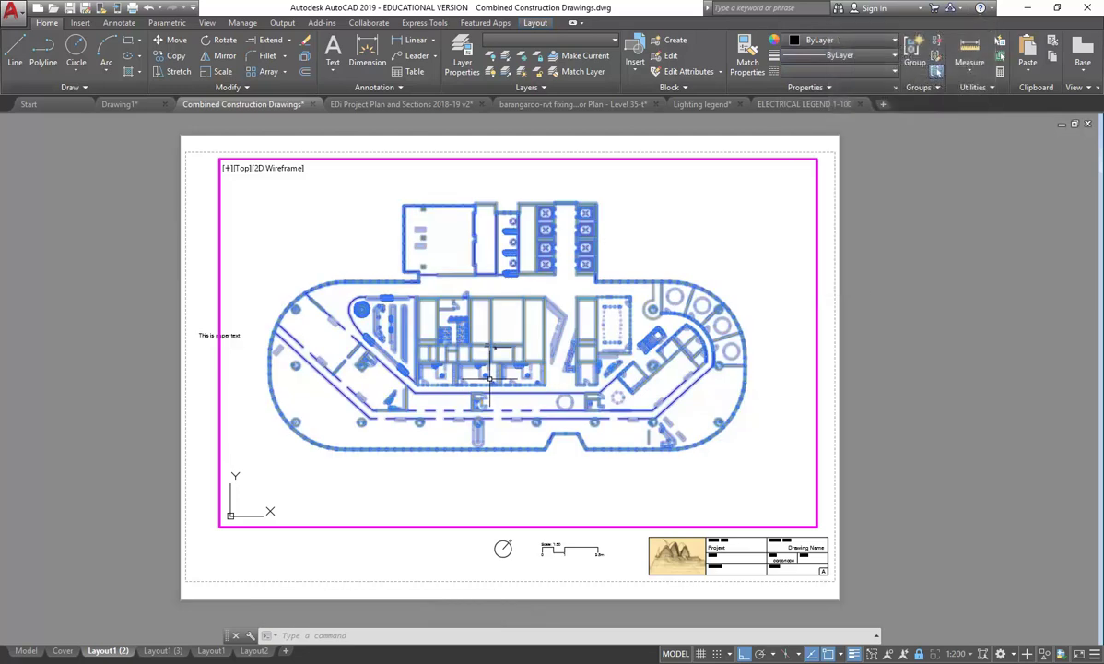
pyautogui.press('Escape')
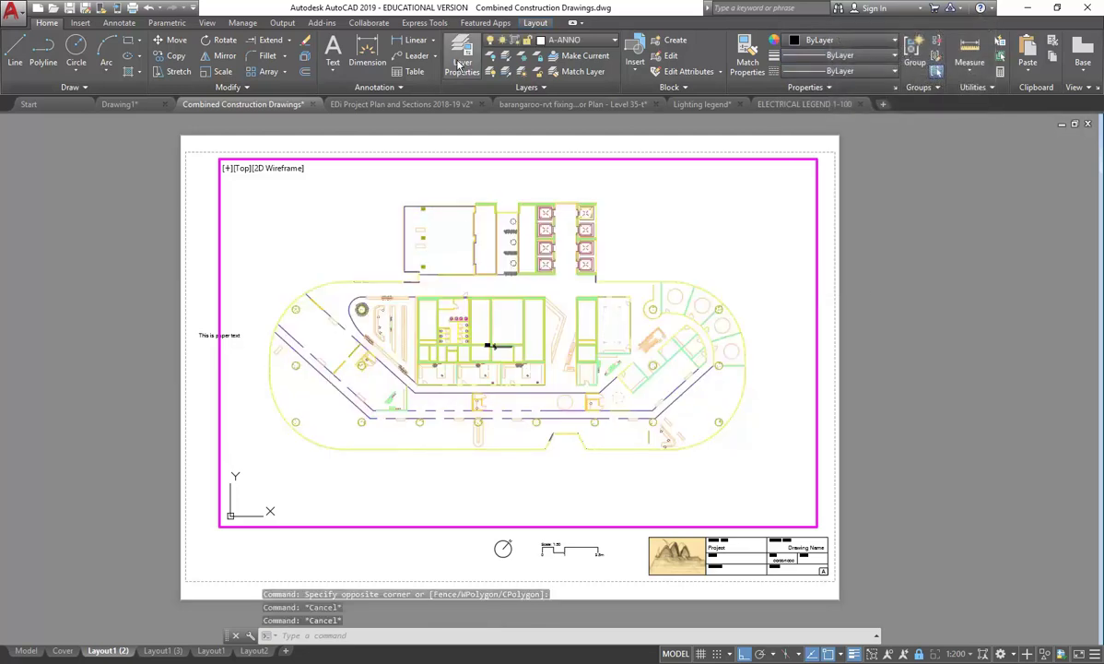
pyautogui.click(461, 63)
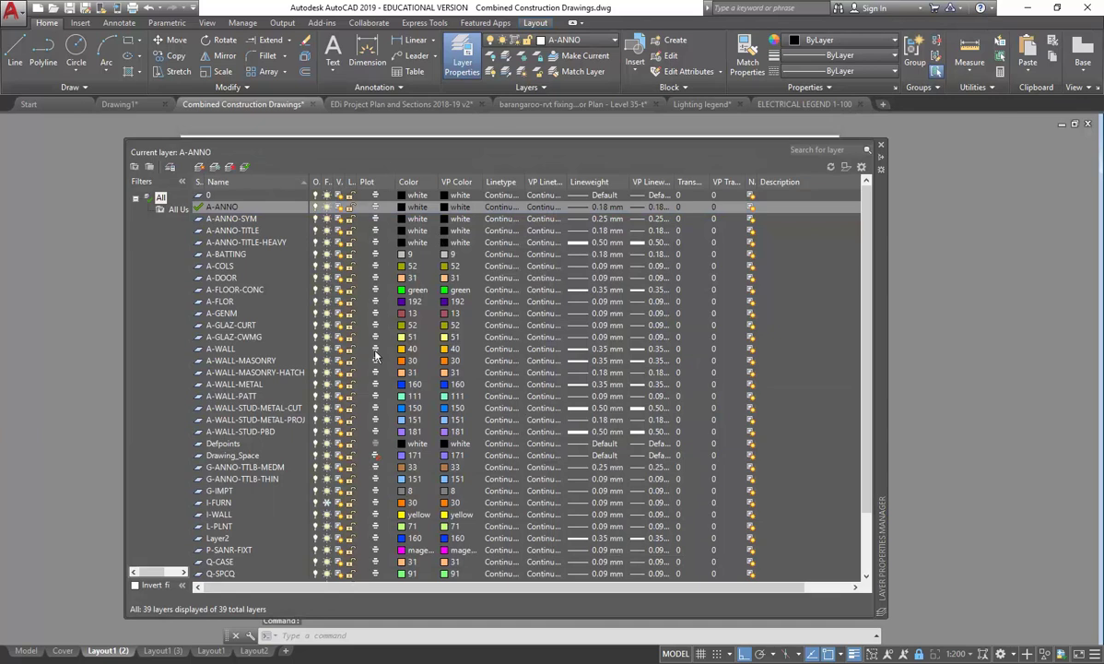
pyautogui.click(236, 206)
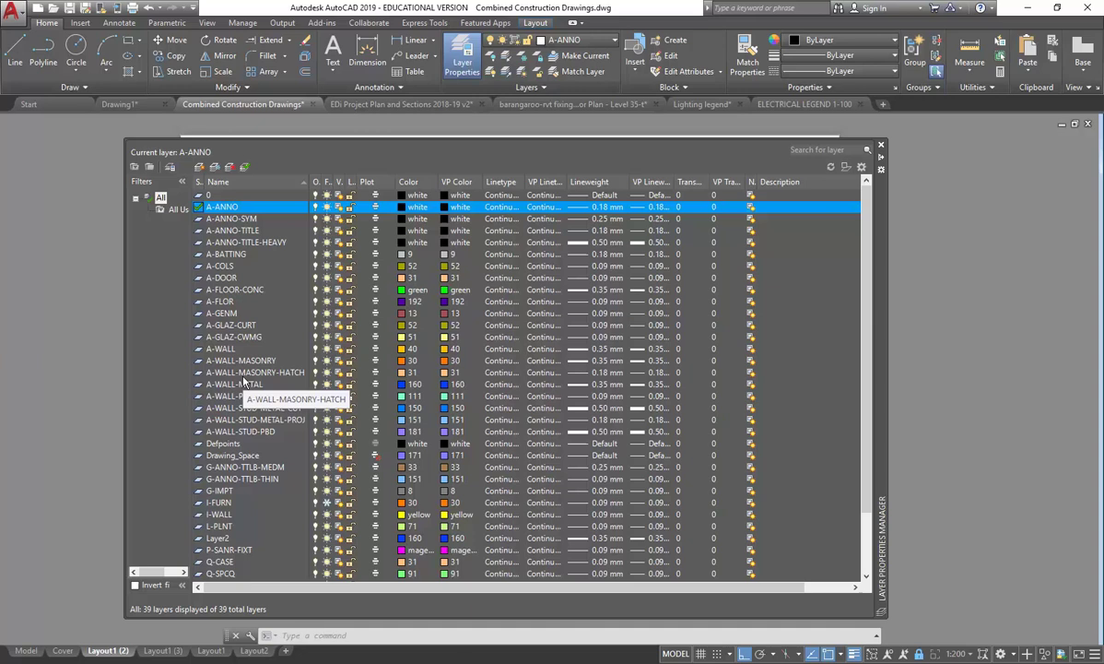
pyautogui.click(233, 327)
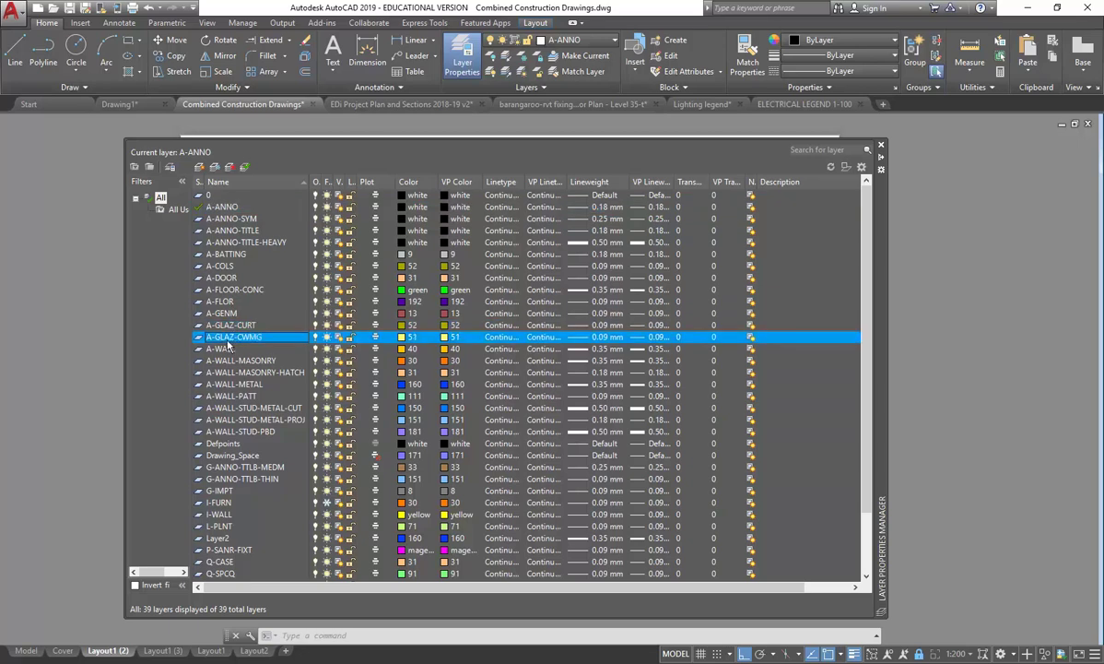
pyautogui.click(235, 337)
# - Zoom in and explode the green curtain-wall glazing block into separate objects
pyautogui.click(882, 147)
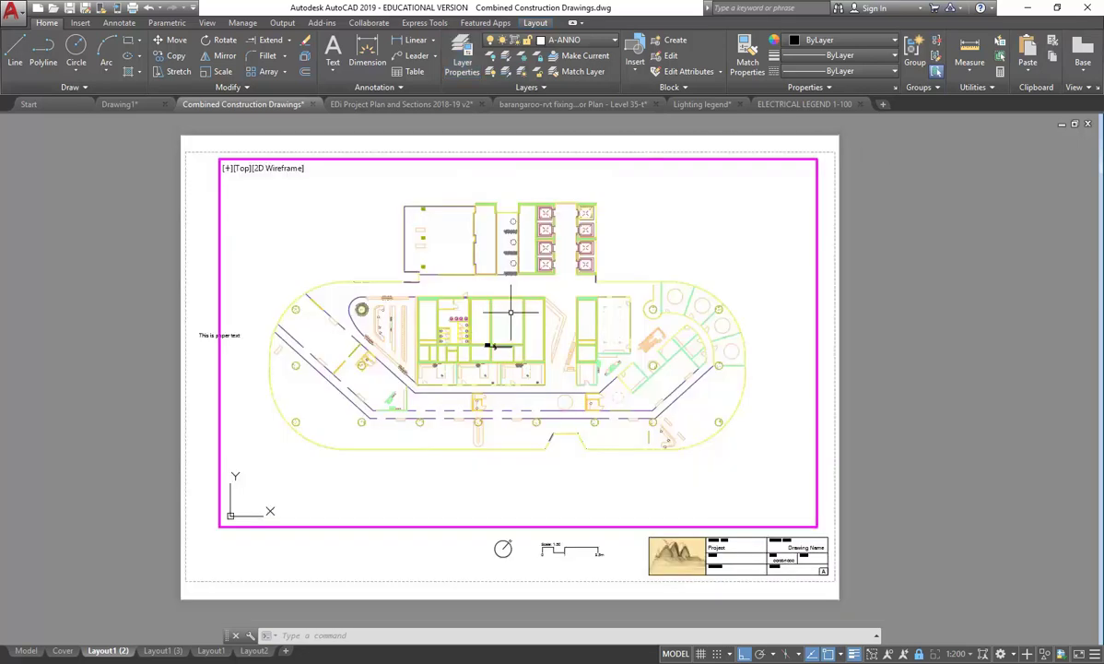
pyautogui.scroll(10, 329, 420)
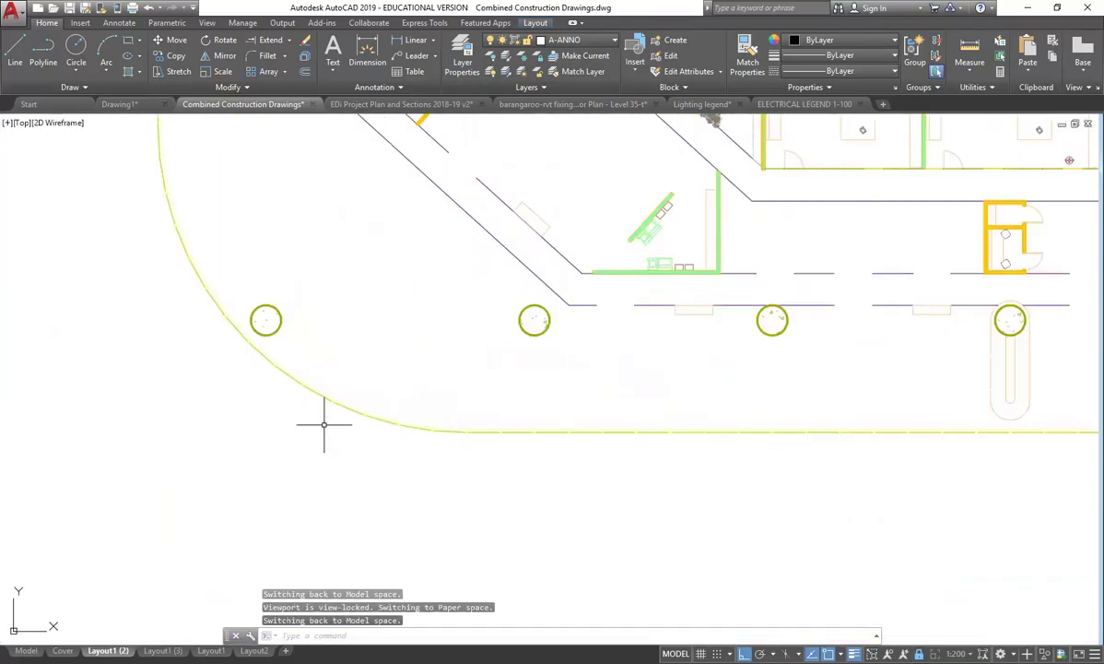
pyautogui.scroll(10, 382, 414)
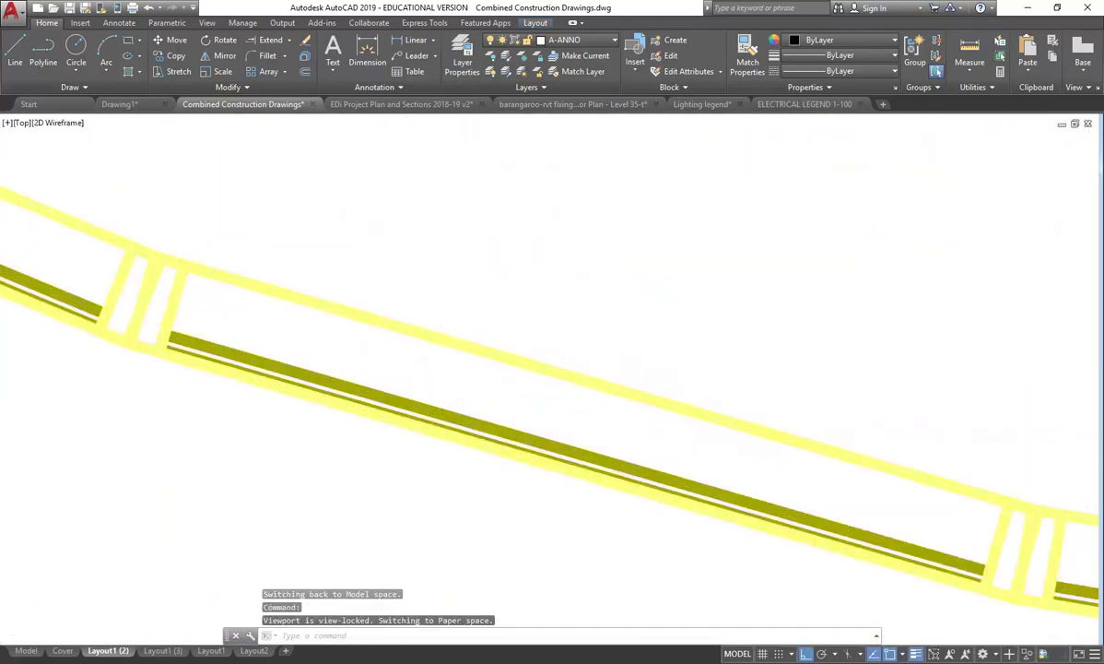
pyautogui.click(294, 346)
pyautogui.rightClick(294, 347)
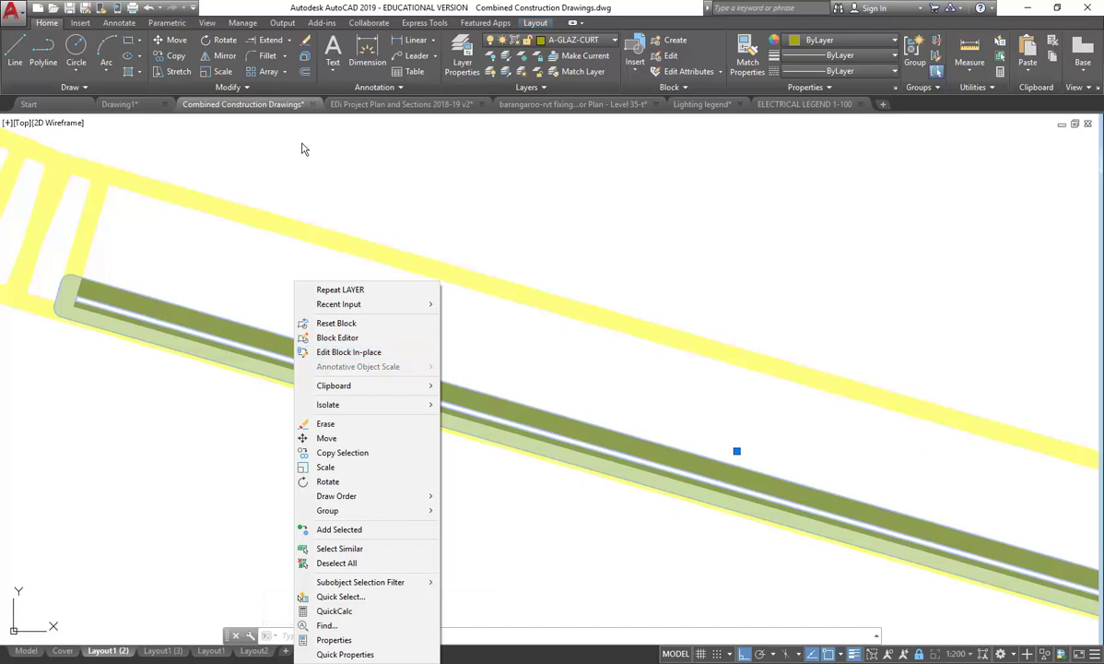
pyautogui.click(305, 55)
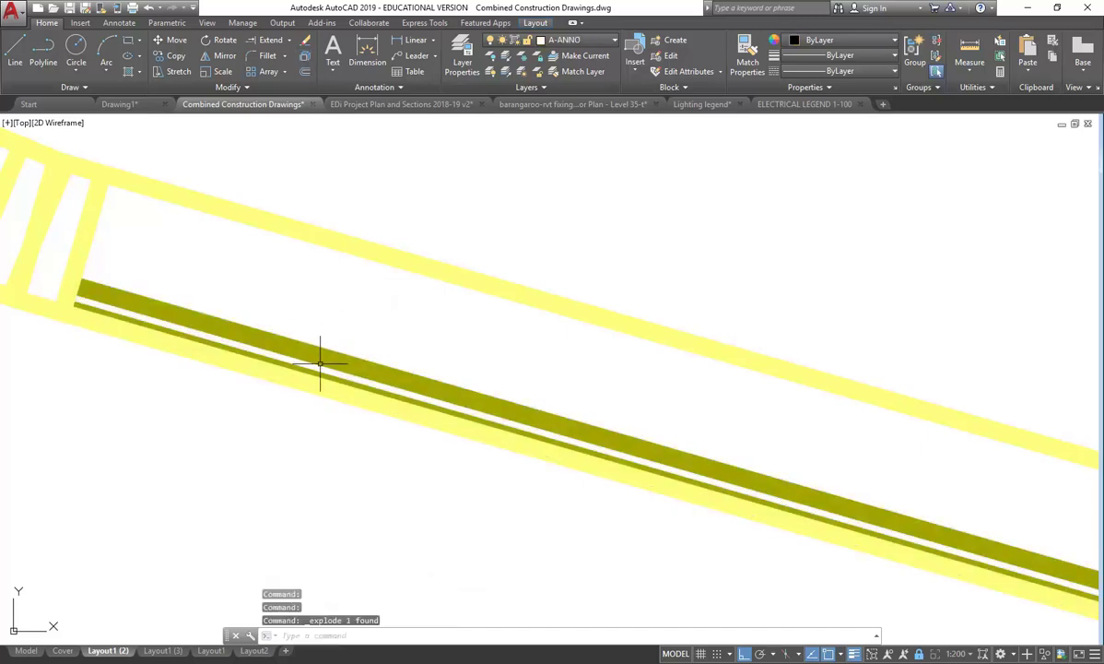
# - Select the exploded glazing, check its layer, and bring up Layer Properties
pyautogui.click(330, 351)
pyautogui.click(328, 351)
pyautogui.click(578, 41)
pyautogui.click(578, 41)
pyautogui.click(463, 61)
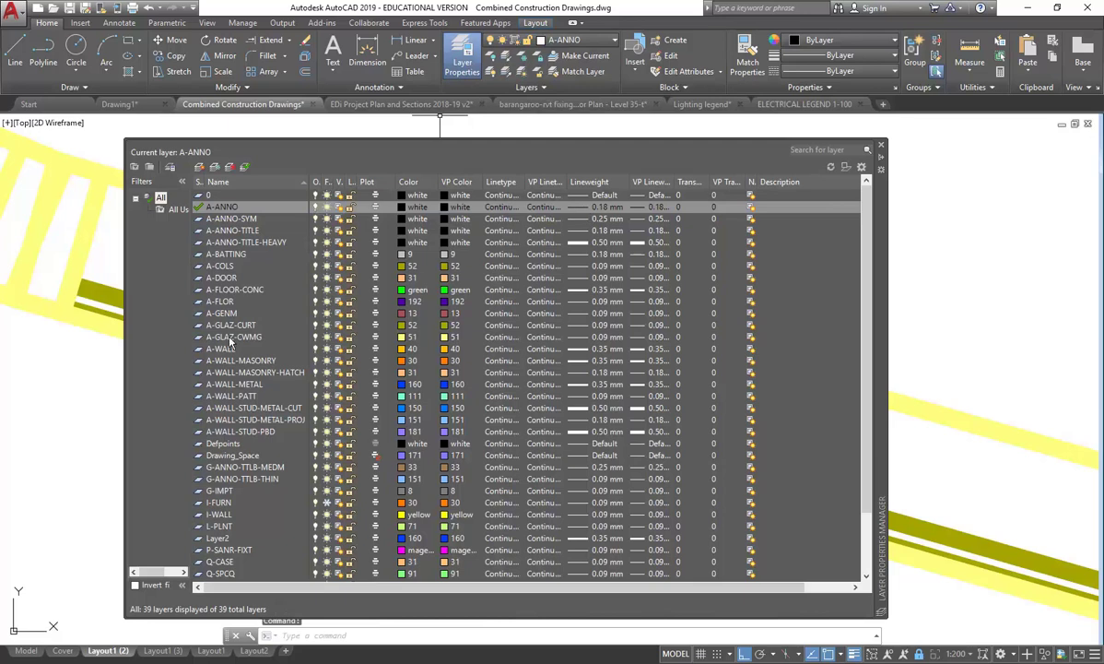
# - Set the A-GLAZ-CURT layer lineweight to 0.35 mm
pyautogui.click(502, 326)
pyautogui.click(579, 326)
pyautogui.scroll(-1, 615, 323)
pyautogui.click(640, 317)
pyautogui.click(630, 411)
pyautogui.click(880, 145)
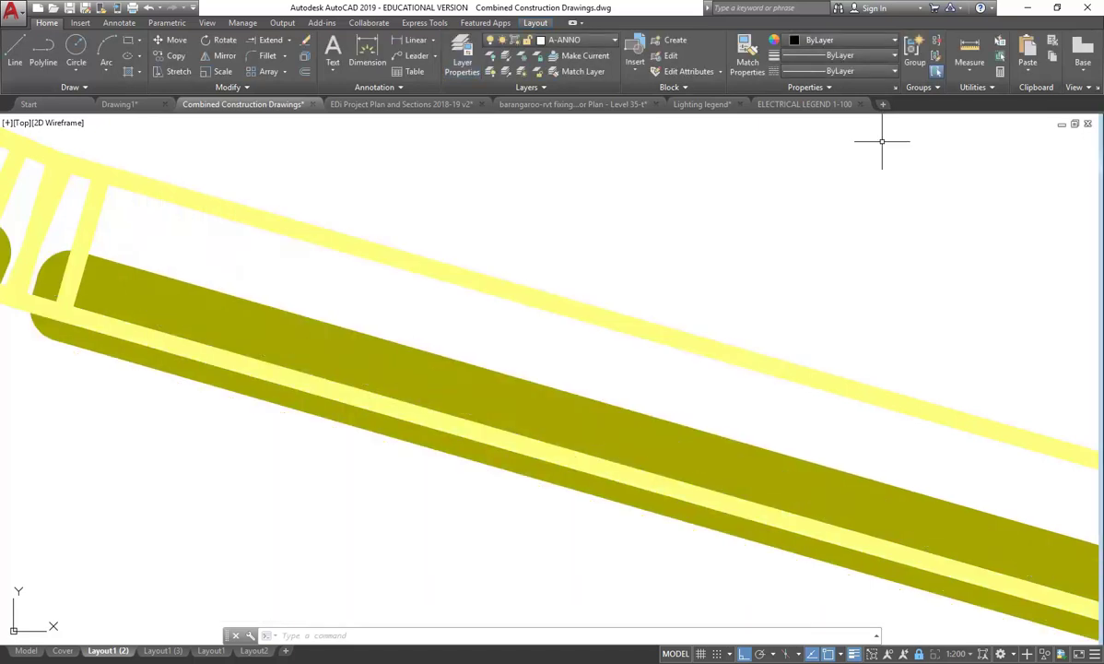
# - Recheck A-GLAZ-CURT's lineweight from the selected glazing, keeping 0.35 mm
pyautogui.click(303, 351)
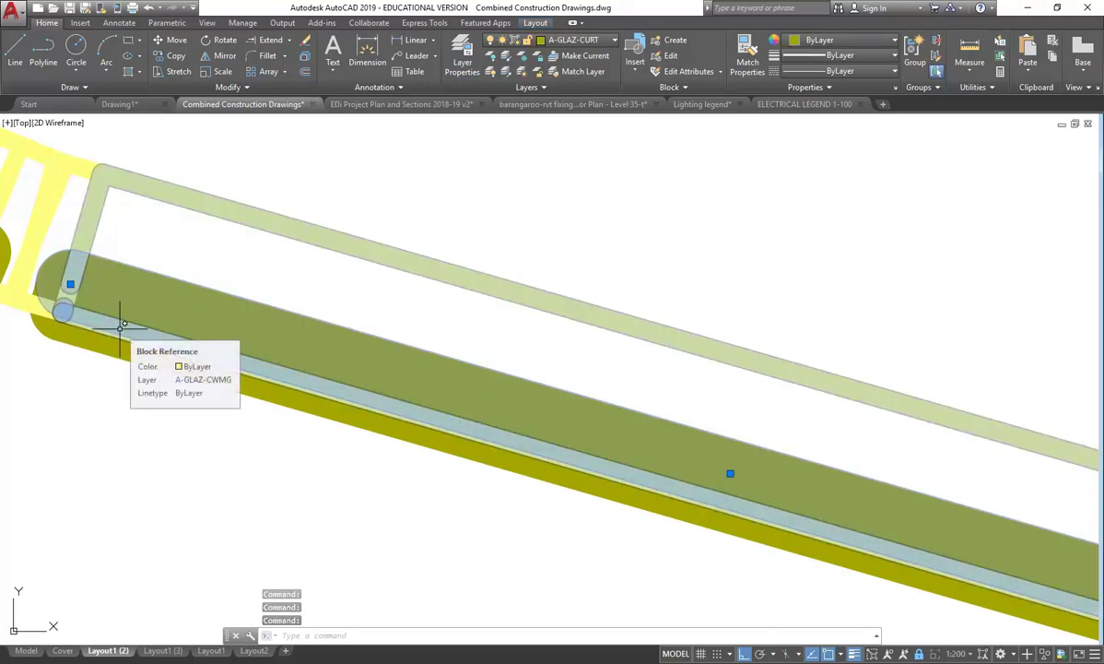
pyautogui.click(472, 53)
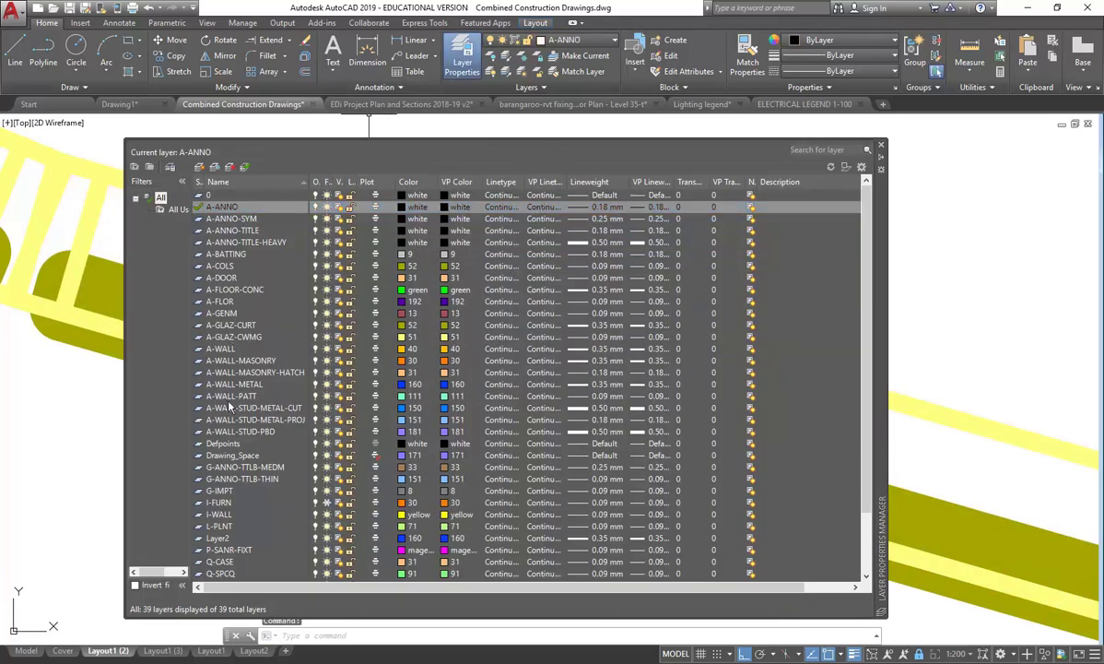
pyautogui.click(217, 325)
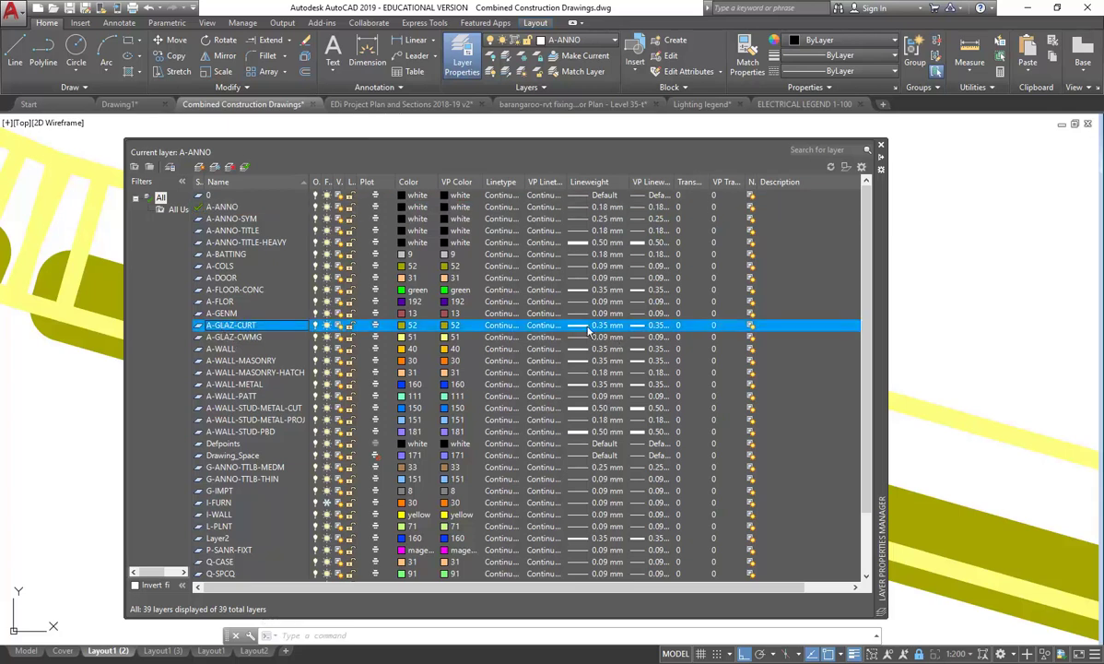
pyautogui.click(584, 326)
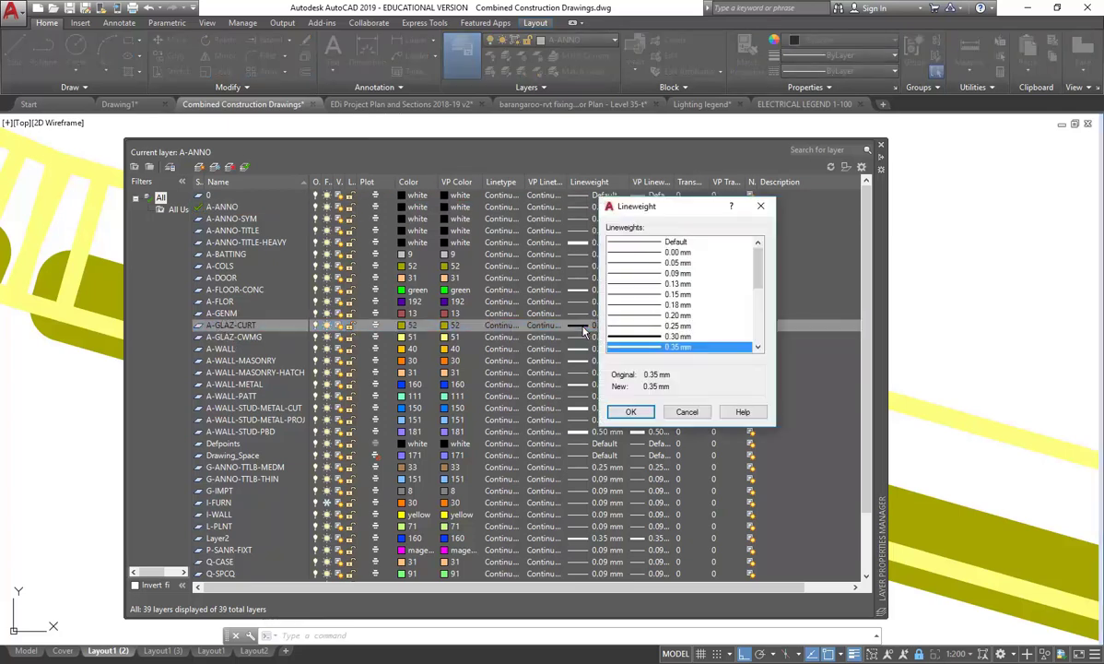
pyautogui.click(640, 330)
pyautogui.click(631, 411)
pyautogui.click(881, 157)
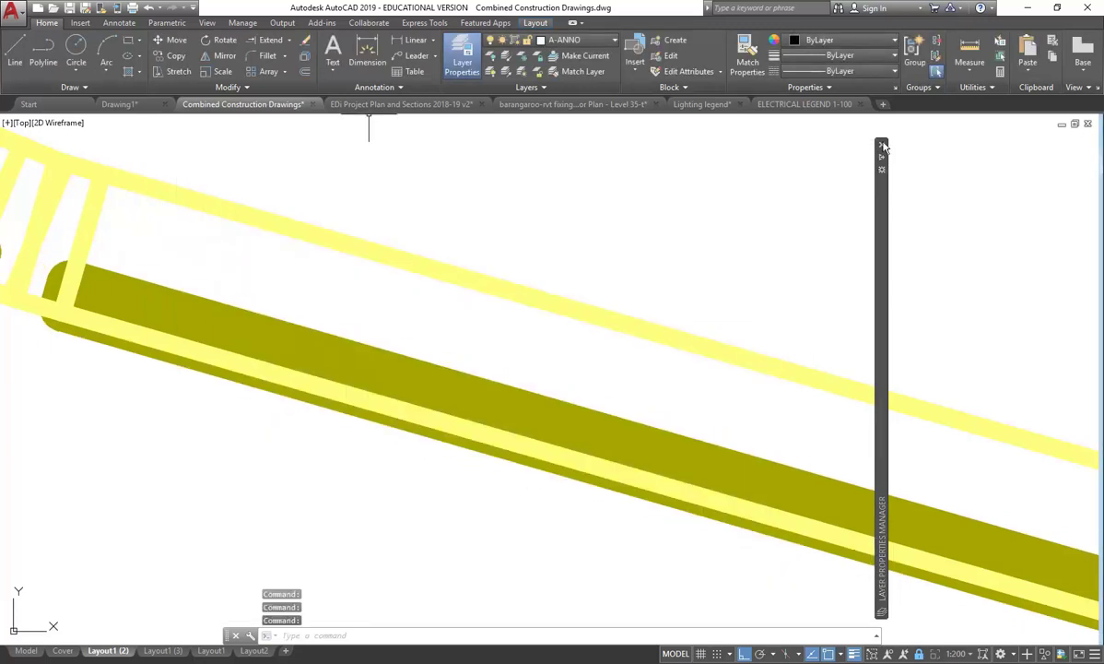
# - Zoom around the curtain-wall glazing, then out to the full Layout1 (2) sheet
pyautogui.click(881, 145)
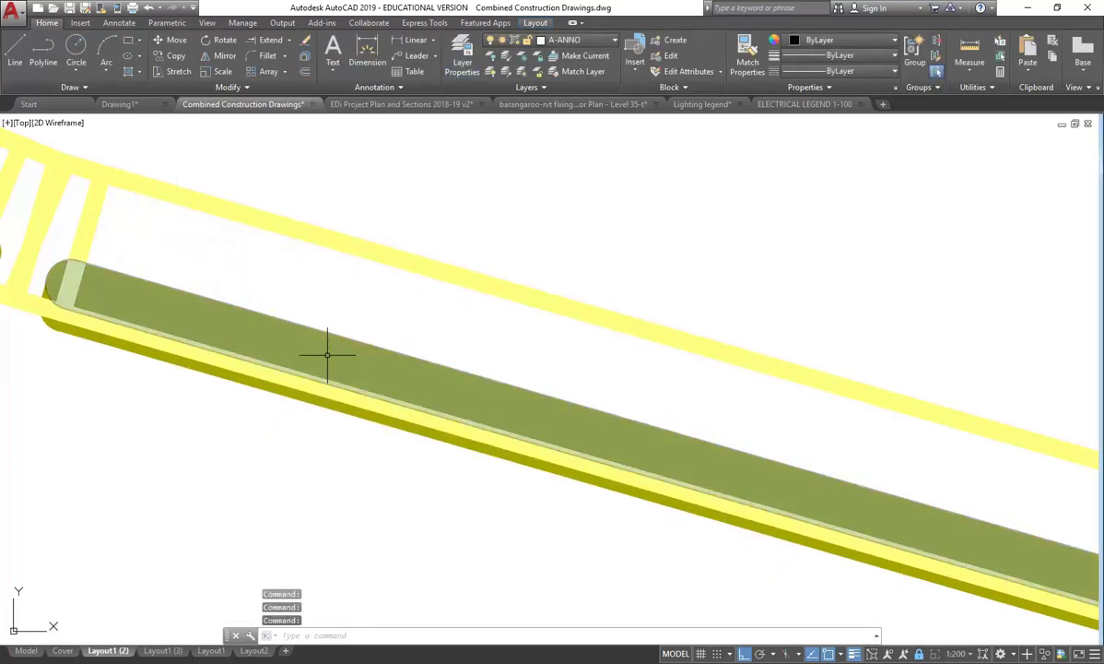
pyautogui.scroll(-3, 327, 355)
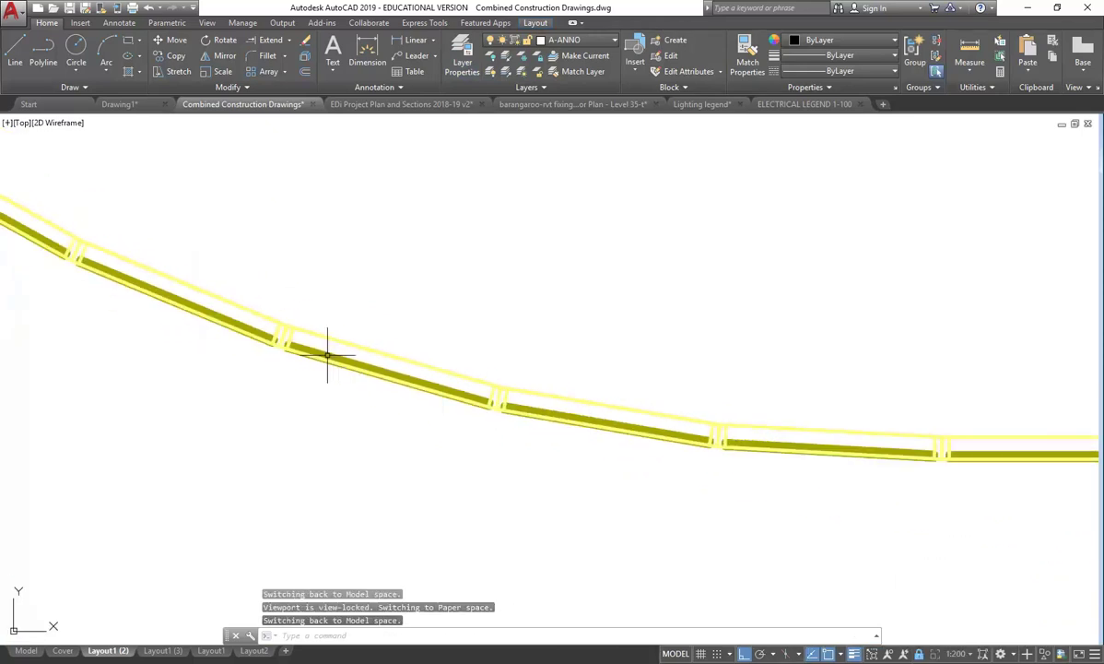
pyautogui.scroll(-2, 247, 341)
pyautogui.scroll(6, 429, 353)
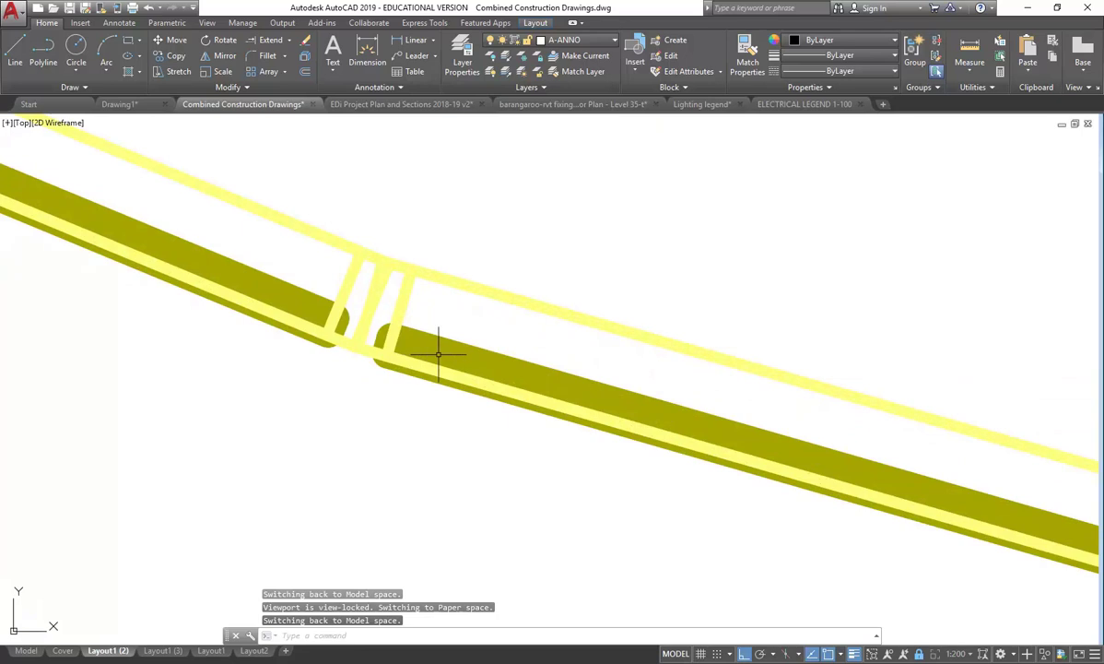
pyautogui.moveTo(447, 350)
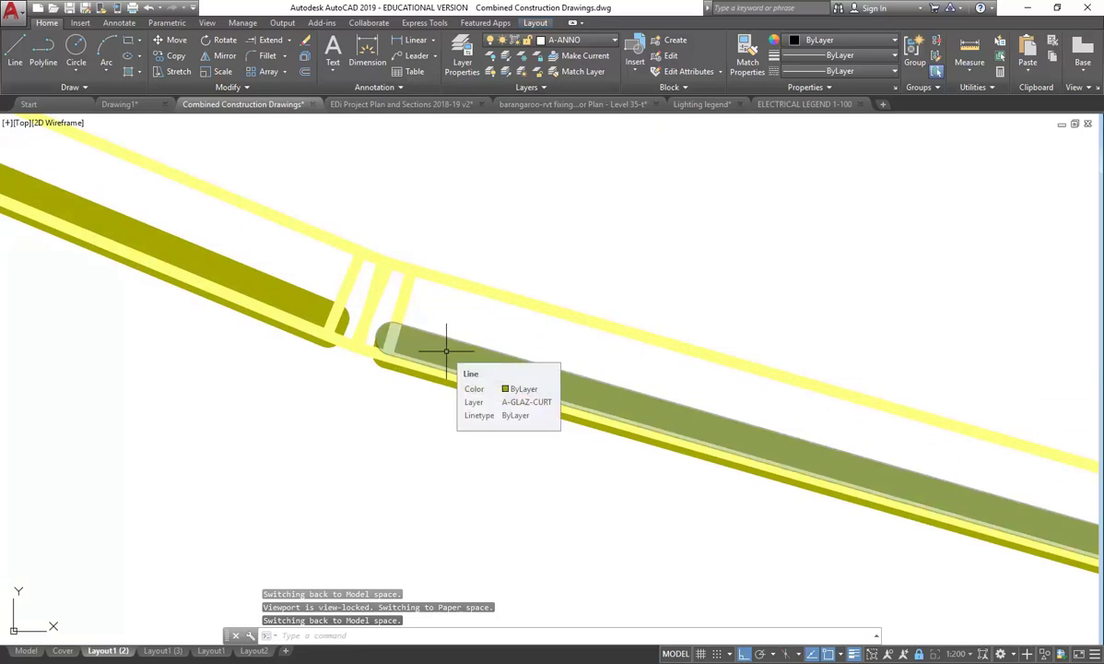
pyautogui.scroll(-5, 447, 350)
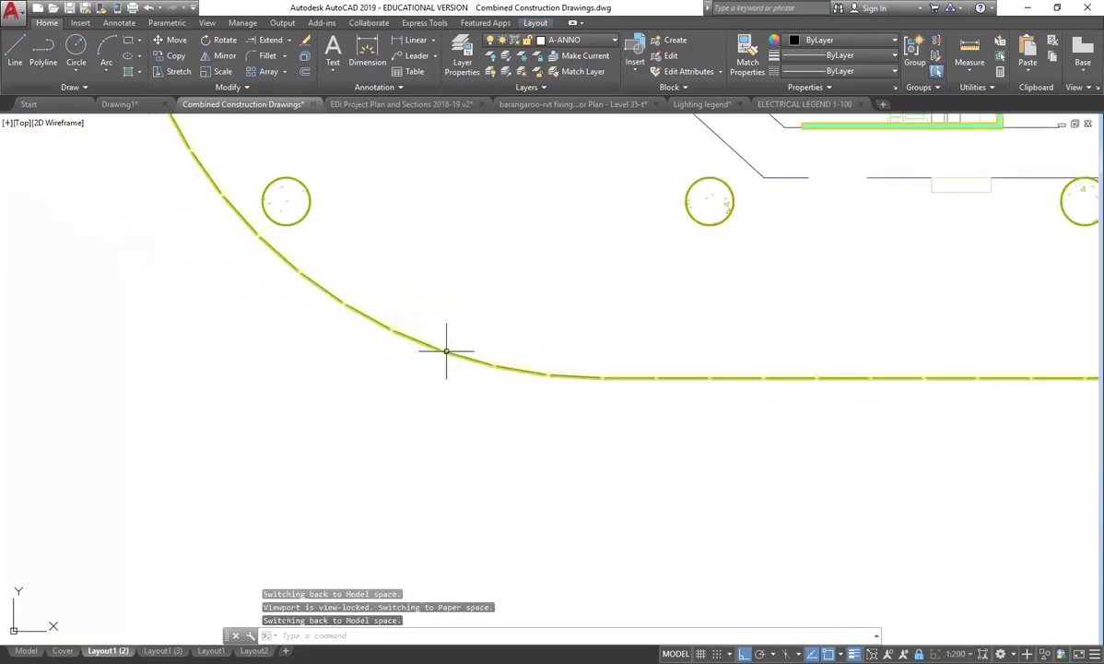
pyautogui.scroll(-8, 446, 351)
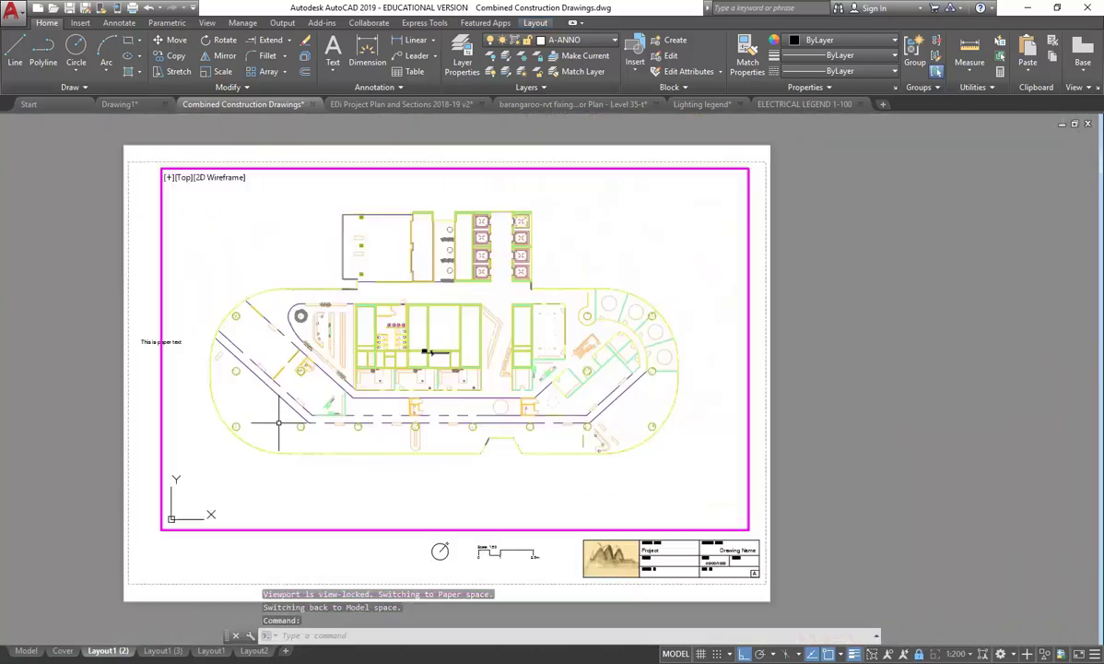
pyautogui.scroll(3, 278, 423)
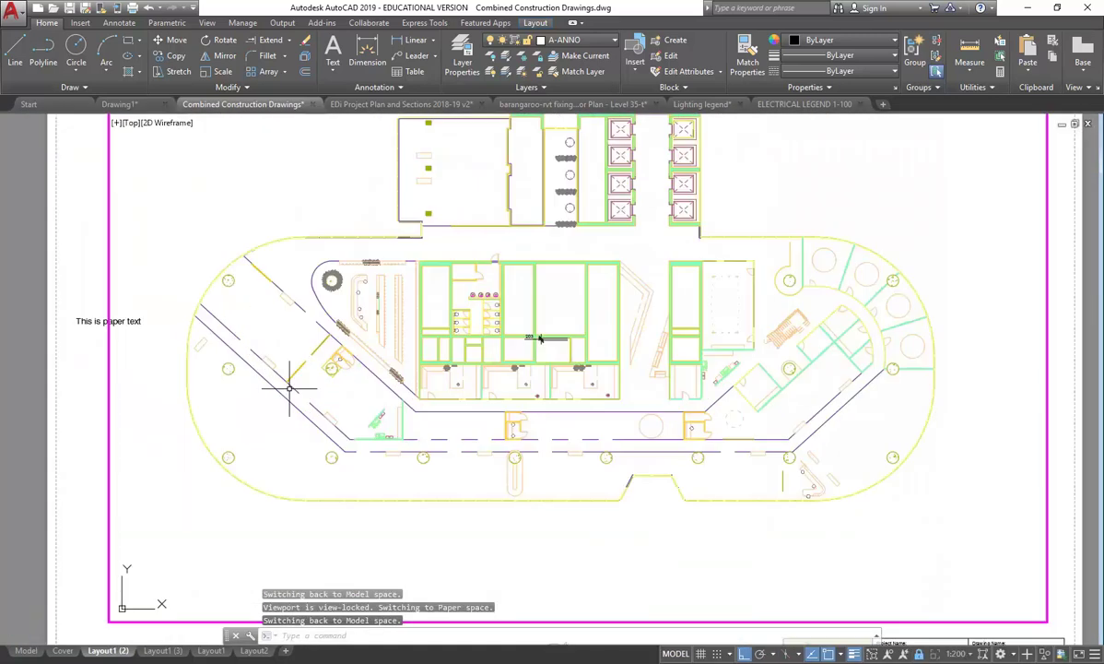
pyautogui.scroll(-3, 289, 387)
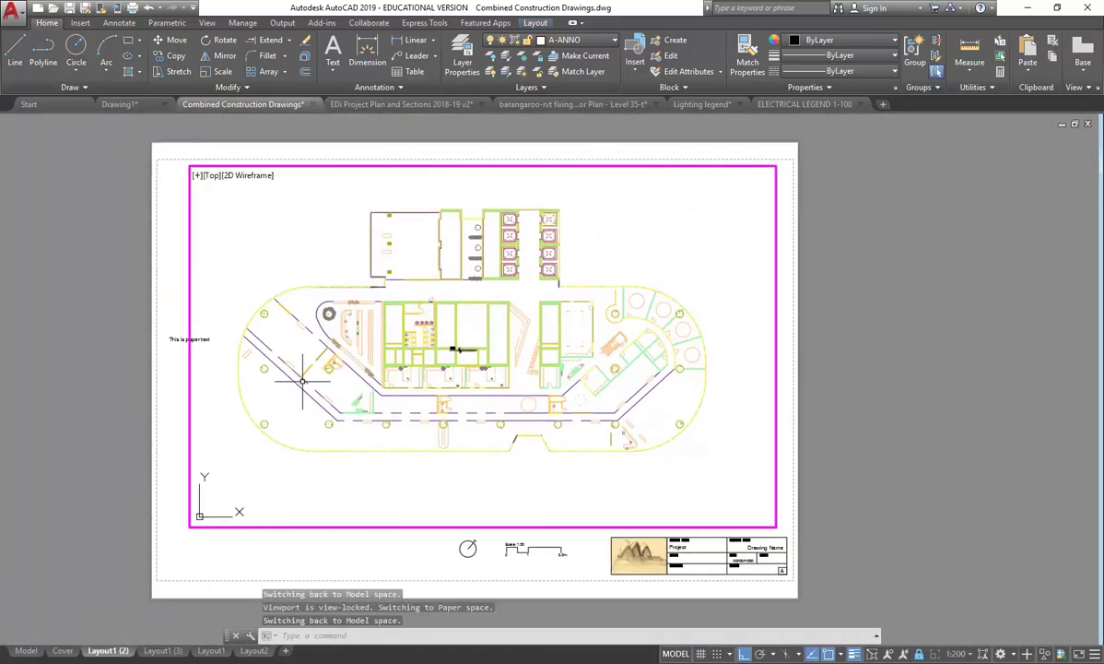